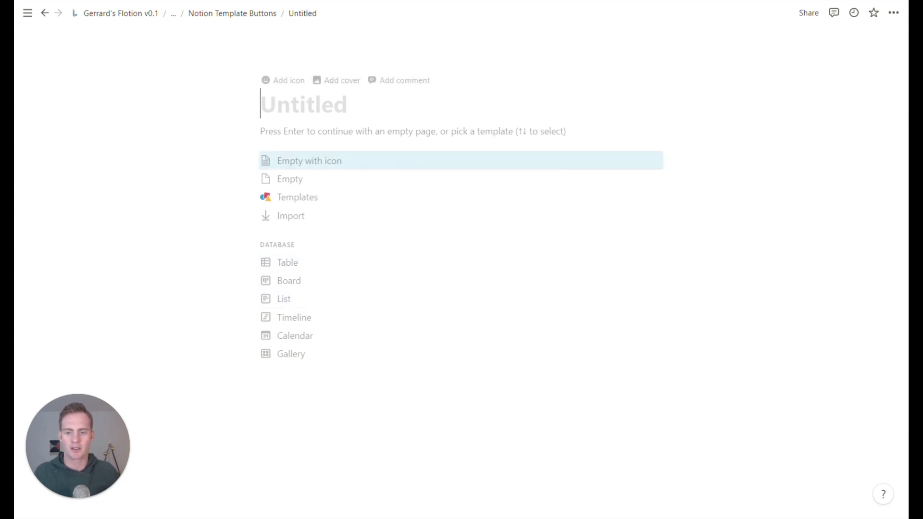
Title the page 'Notion Template Buttons' and add a 'Daily Musts' heading
text(Notion Template Buttons)
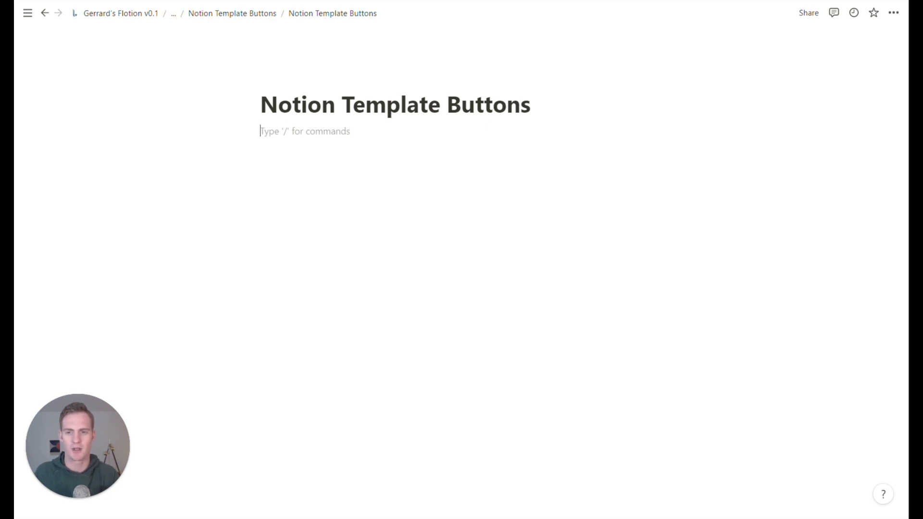
text(/)
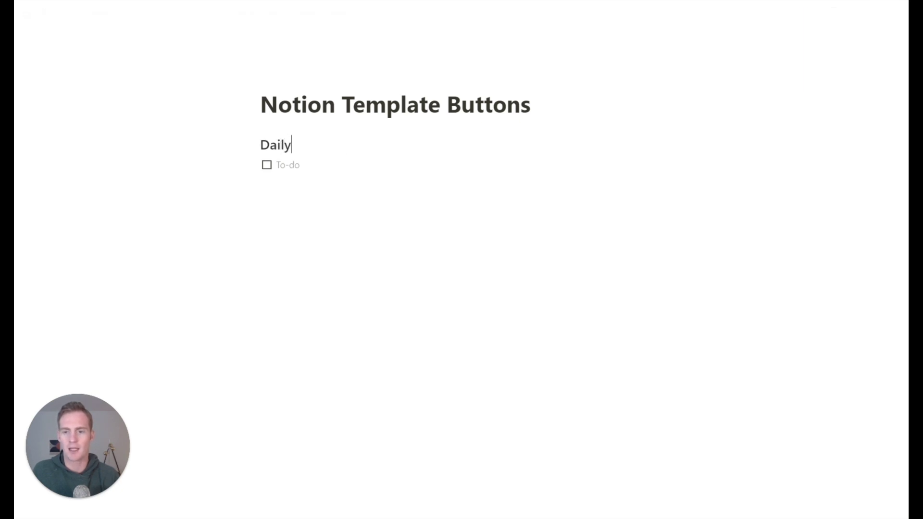
text(Musts)
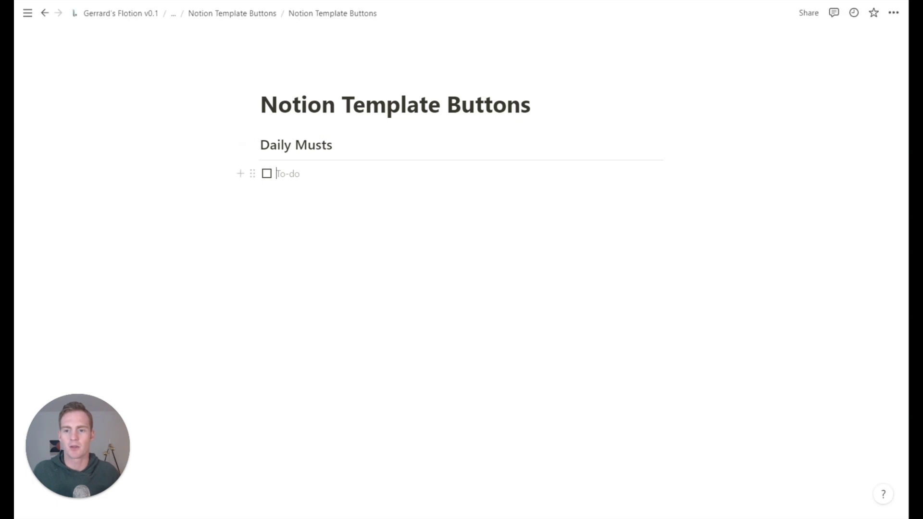
Add a divider and four to-dos: Read 30 minutes, Meditate, Go for a walk, Waste time on Twitter
text(Read 30 minutes)
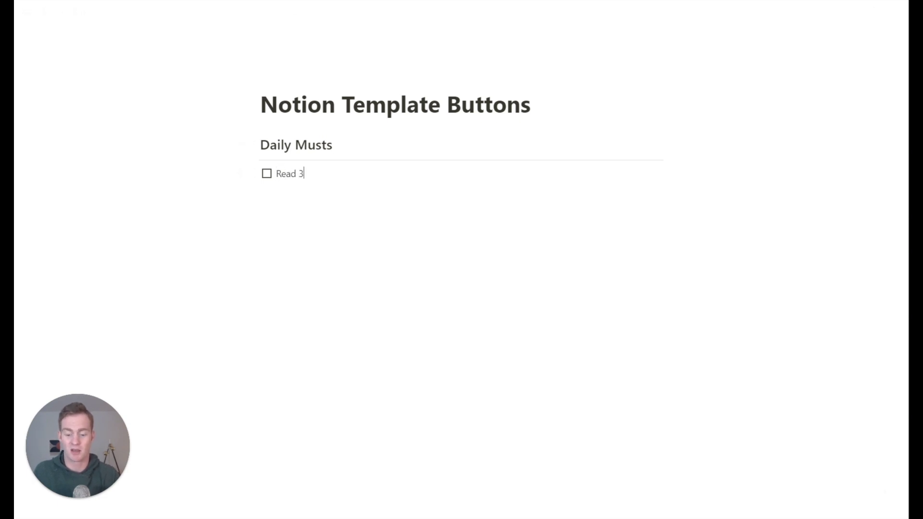
key(Return)
text(Meditate)
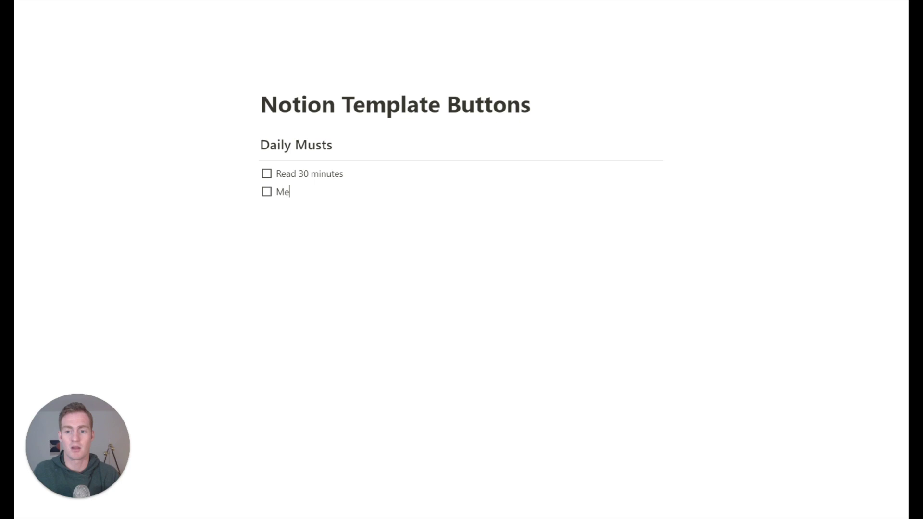
key(Return)
text(Gog)
key(BackSpace)
text(for a walk)
key(Return)
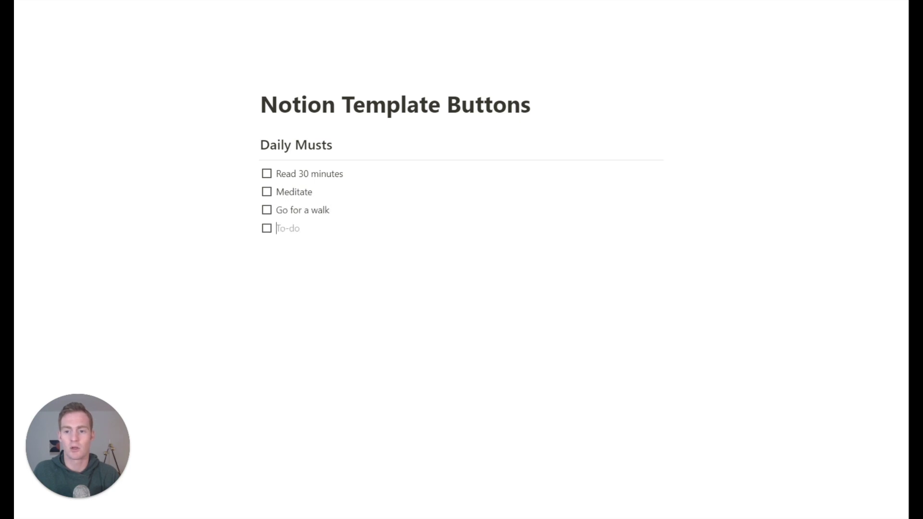
text(Waste time on Twitter)
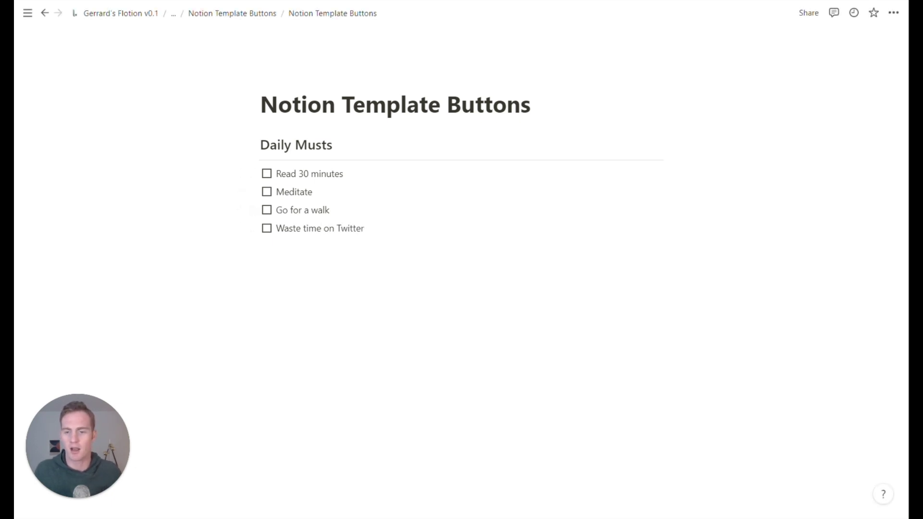
key(Return)
key(Return)
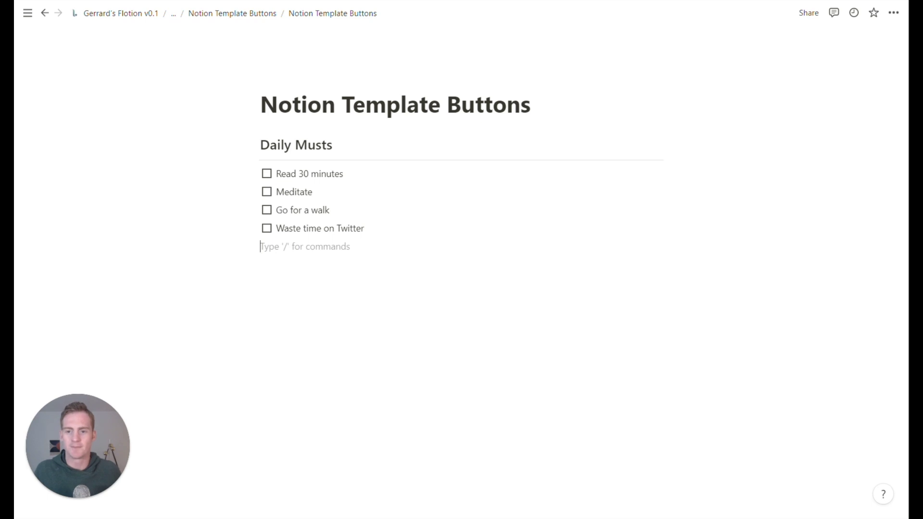
key(Return)
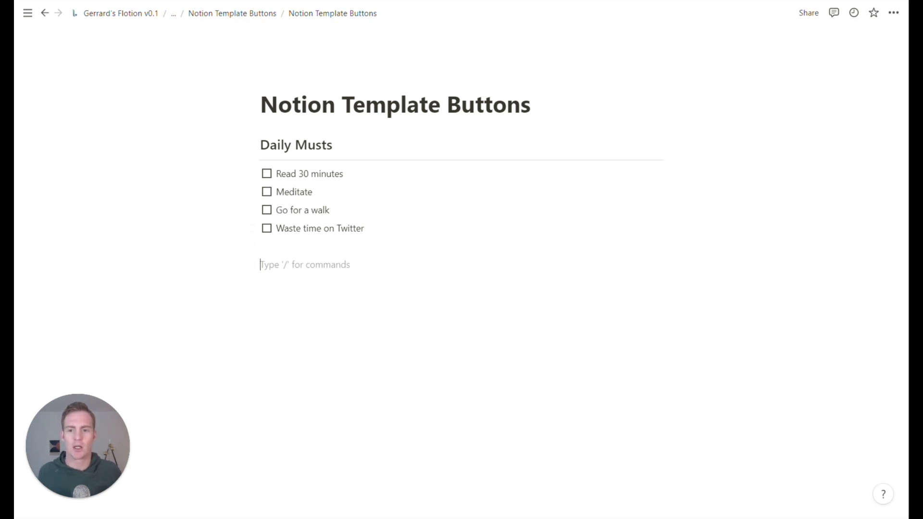
drag(702, 244, 253, 146)
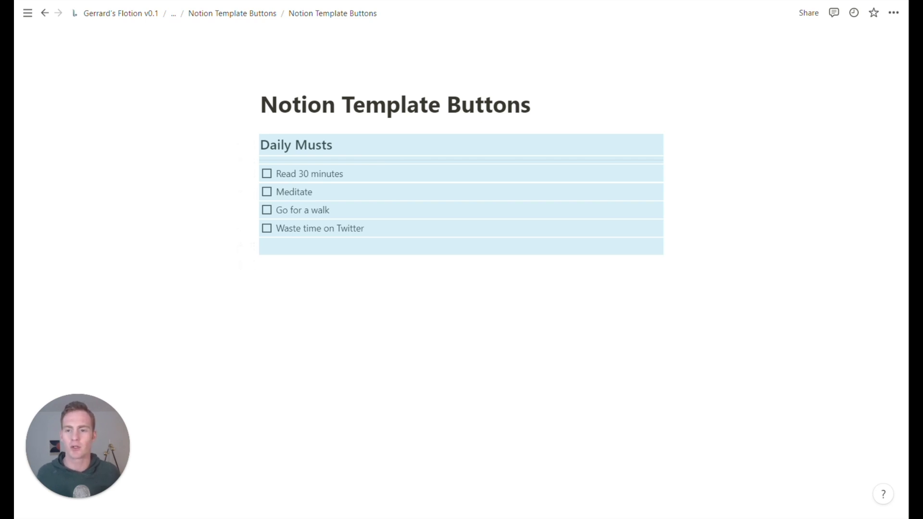
click(266, 174)
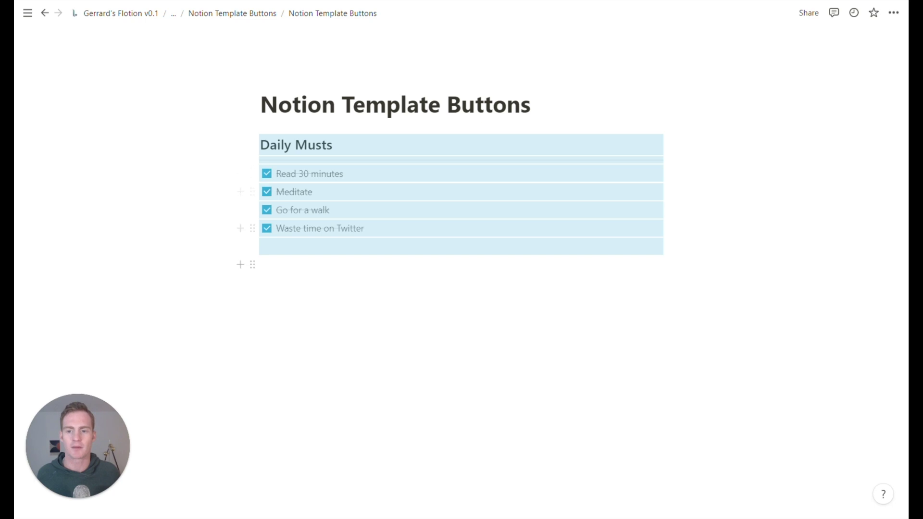
click(260, 164)
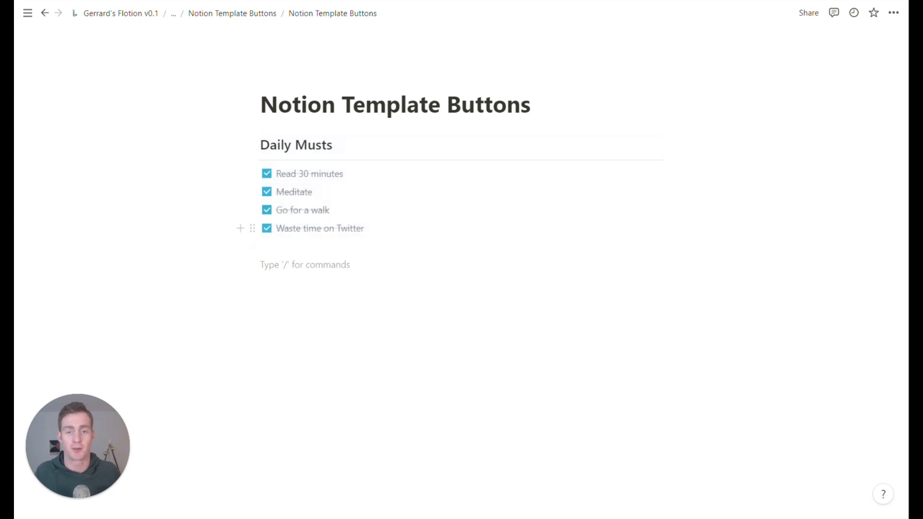
drag(716, 253, 265, 139)
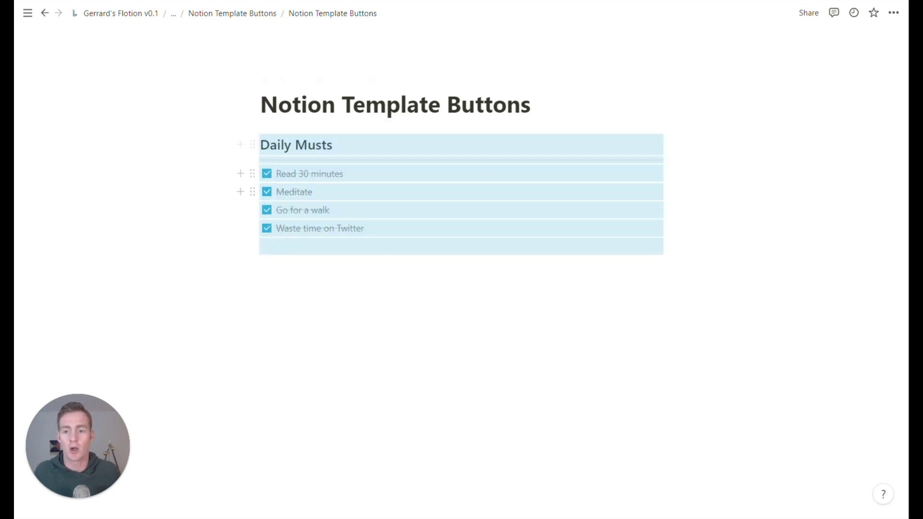
click(267, 173)
click(269, 264)
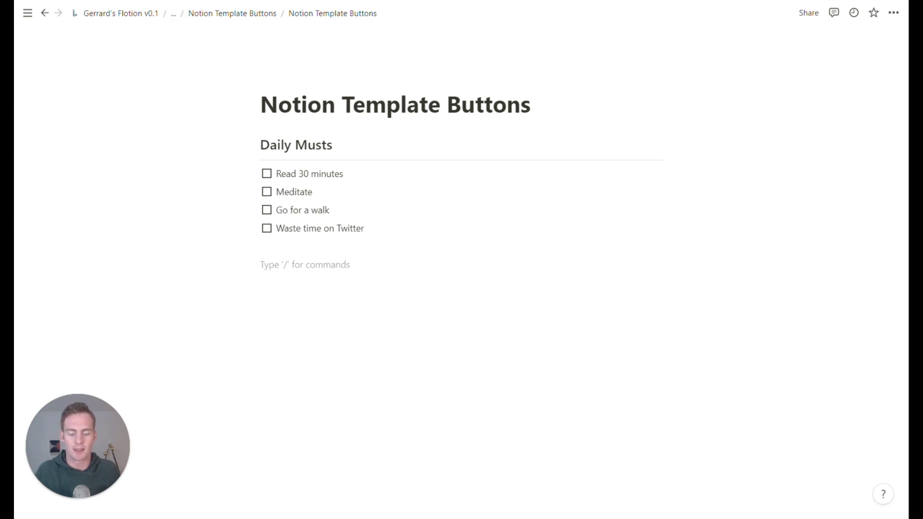
Insert a template button under Daily Musts, keeping its 'Add a new to-do' name and empty to-do
text(/)
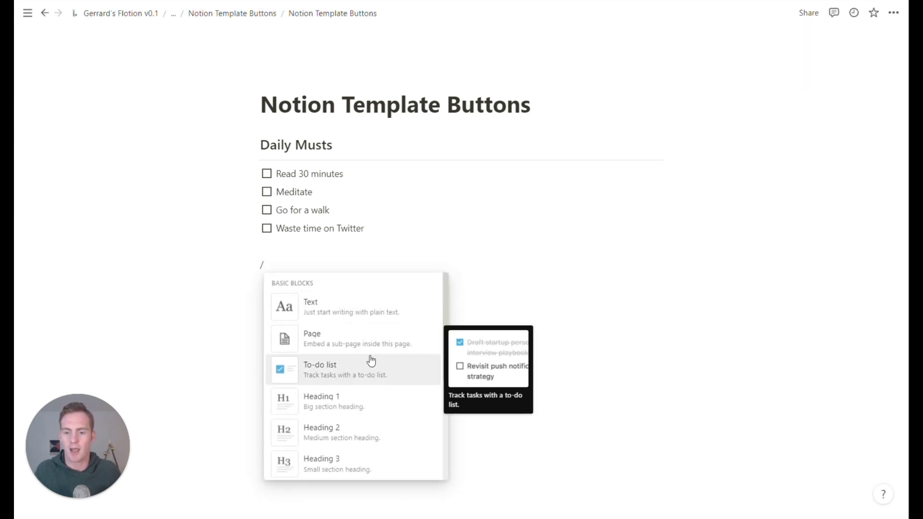
scroll(371, 361, down, 4)
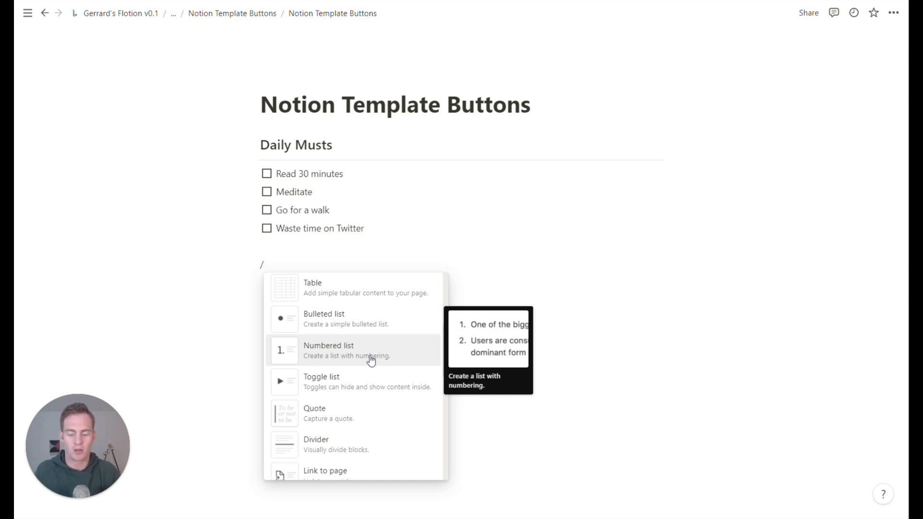
text(temp)
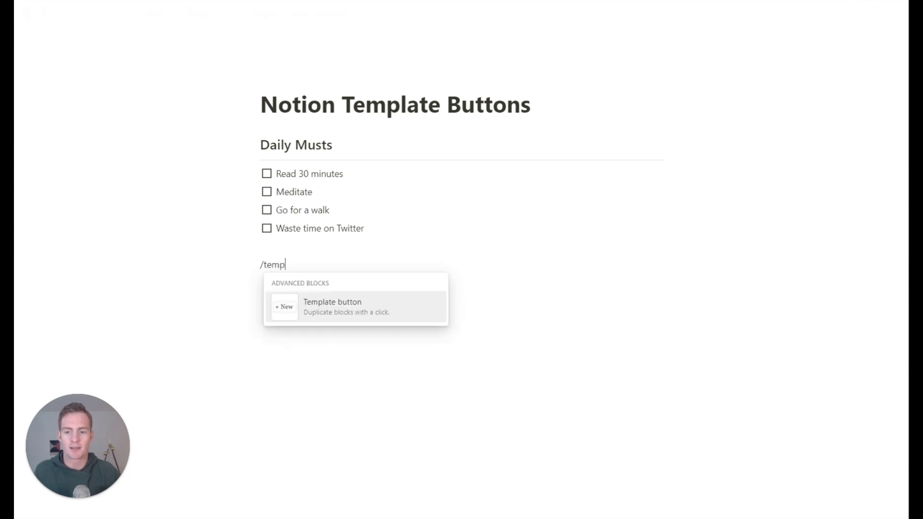
click(324, 312)
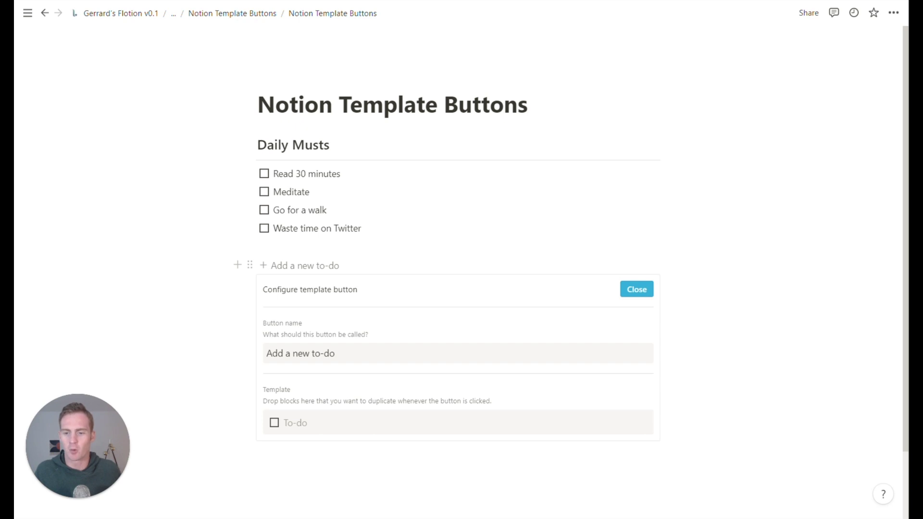
triple_click(302, 353)
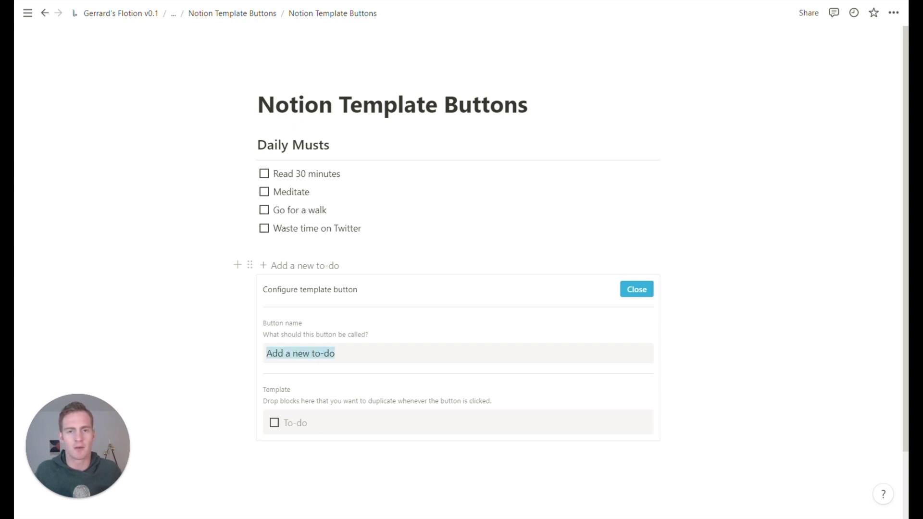
click(285, 424)
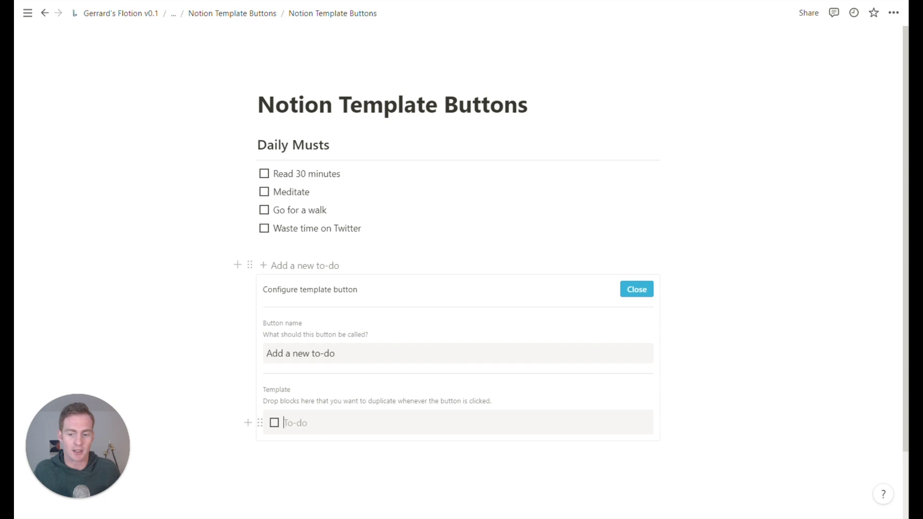
Replace the template's default to-do with the Daily Musts heading, divider and to-dos, and rename the button Daily Musts
click(259, 422)
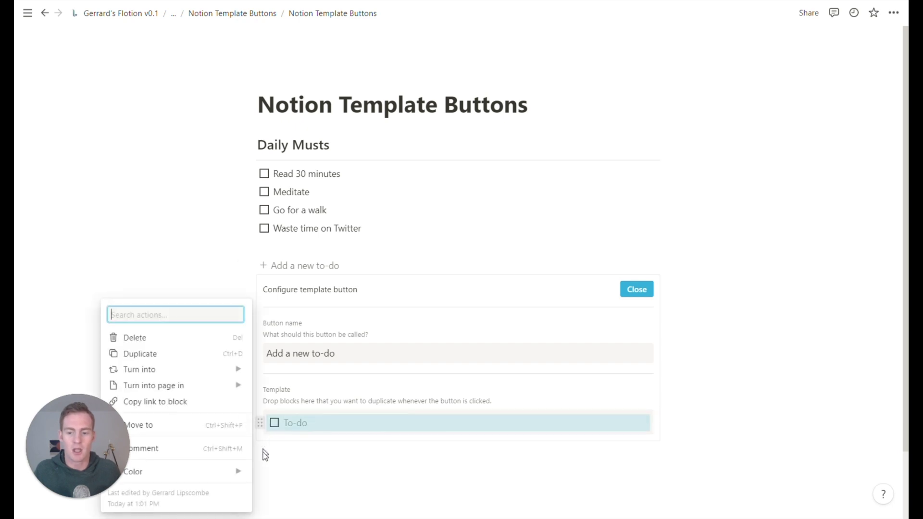
click(192, 341)
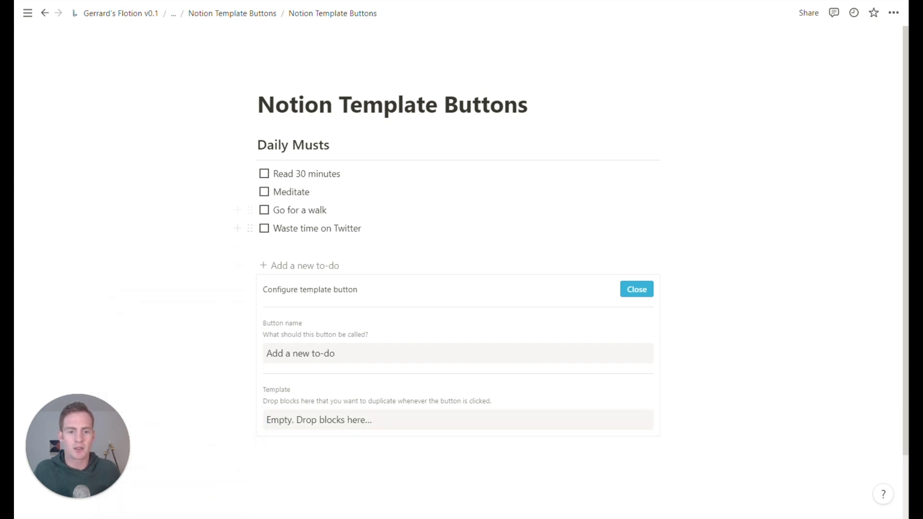
drag(707, 228, 309, 414)
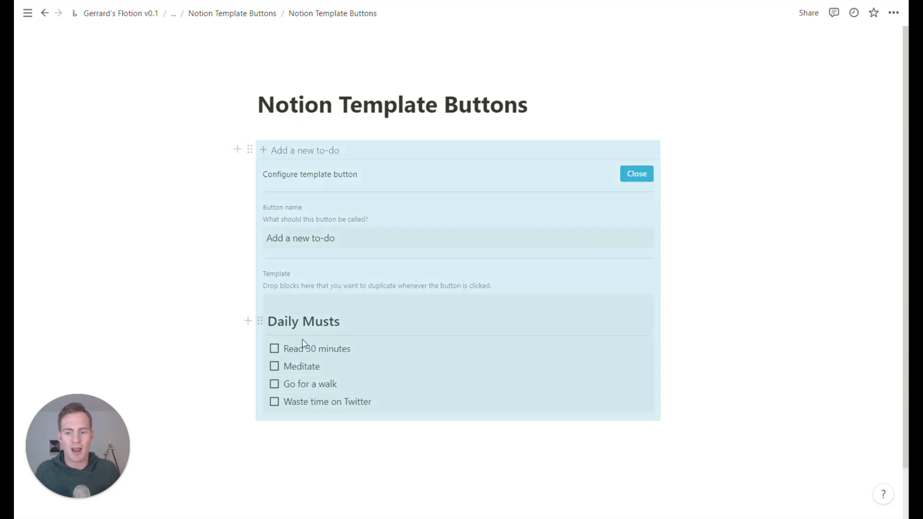
click(338, 321)
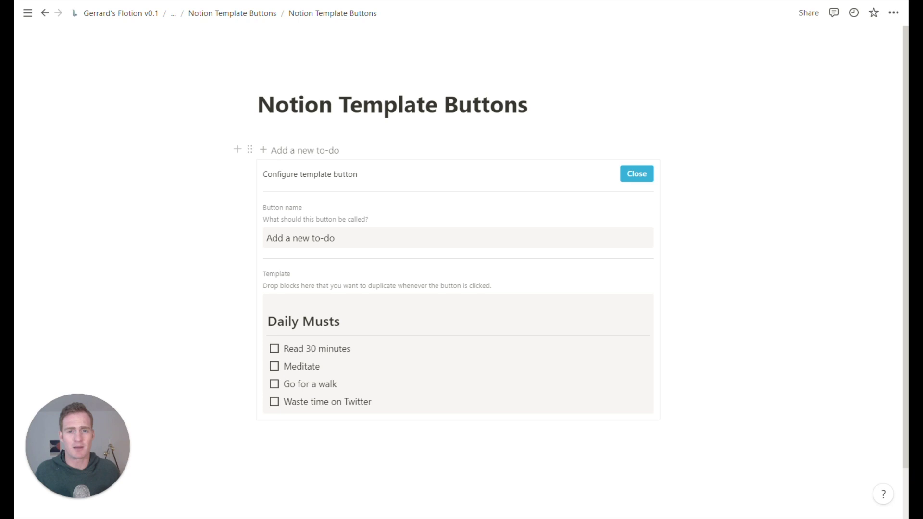
triple_click(316, 238)
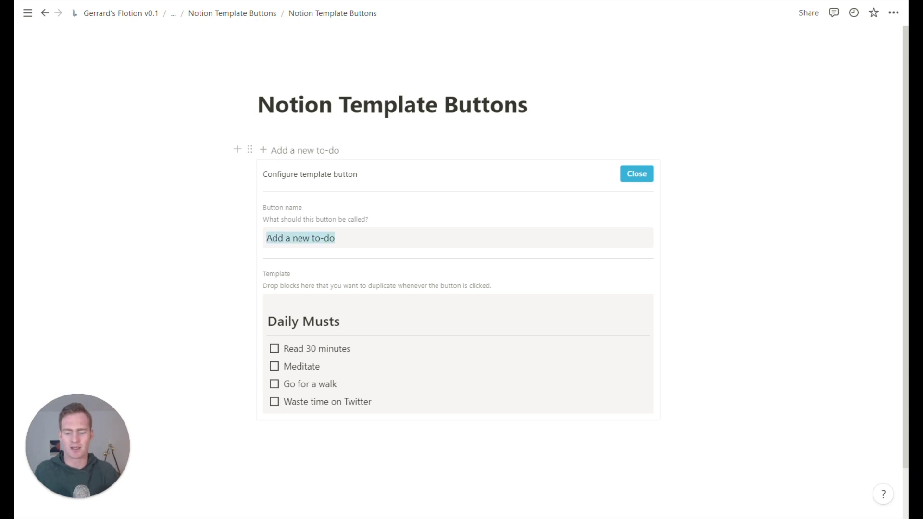
text(Daily Mus)
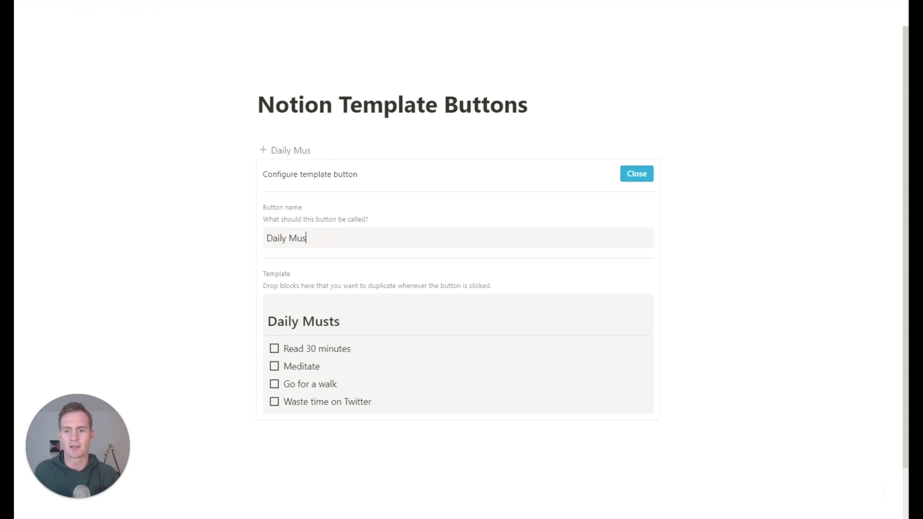
text(ts)
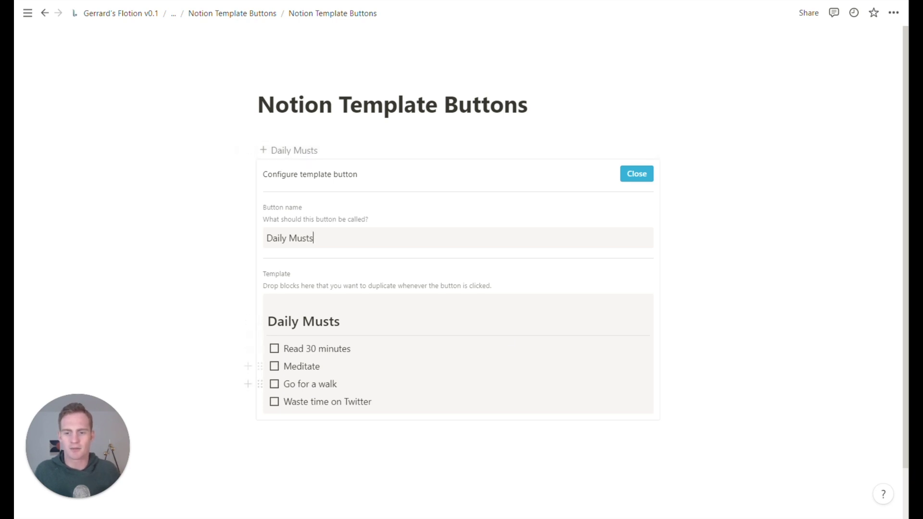
Finish the Daily Musts button and test it by inserting three checklist copies
click(636, 174)
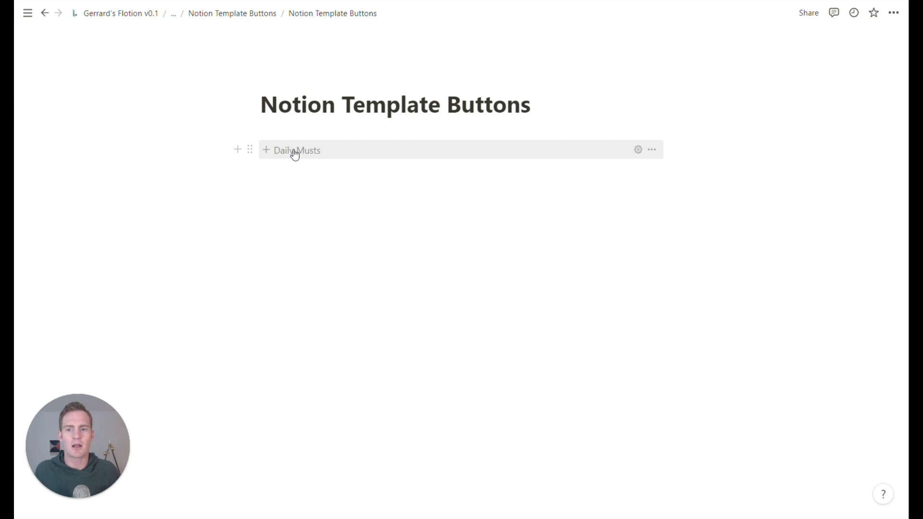
click(382, 168)
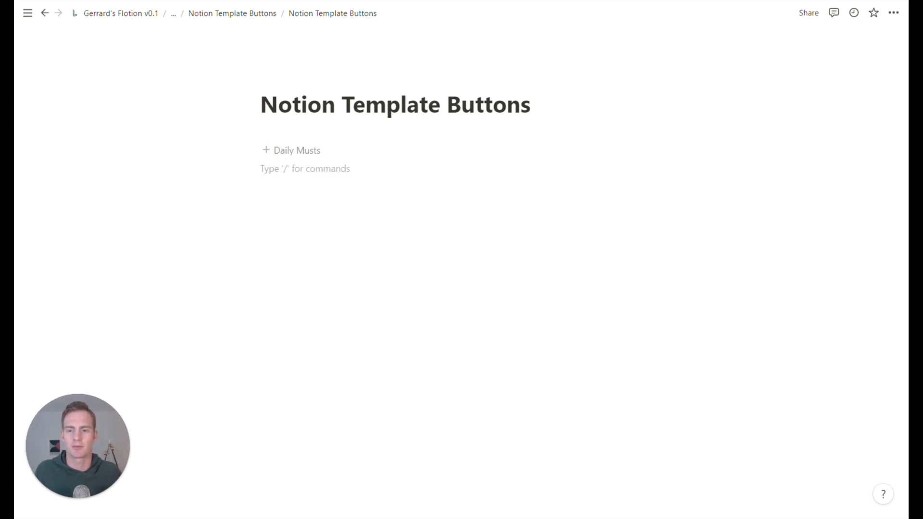
click(309, 151)
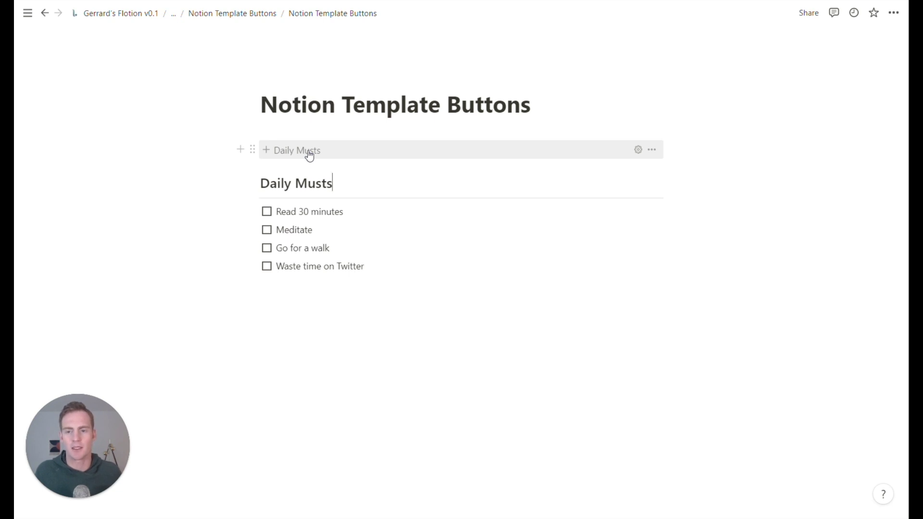
click(309, 151)
click(309, 152)
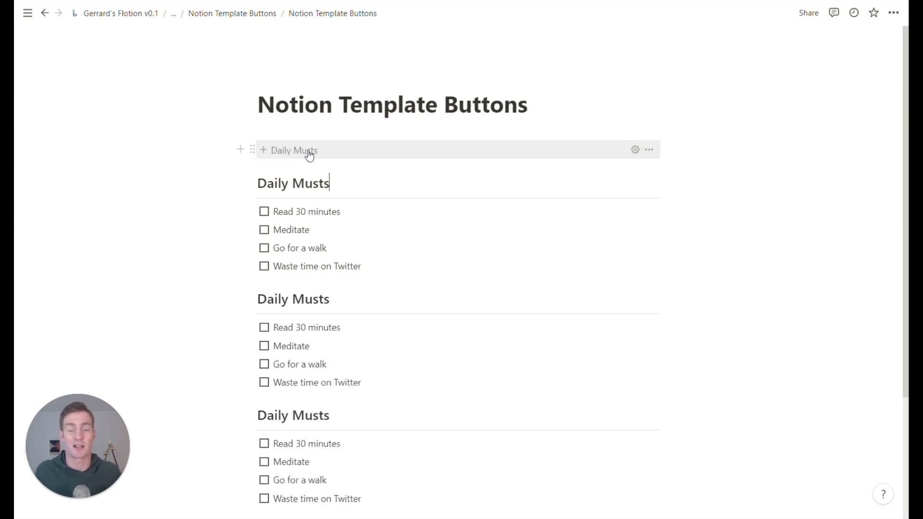
Select and delete all the inserted Daily Musts copies
scroll(330, 182, down, 1)
drag(738, 476, 240, 130)
key(Delete)
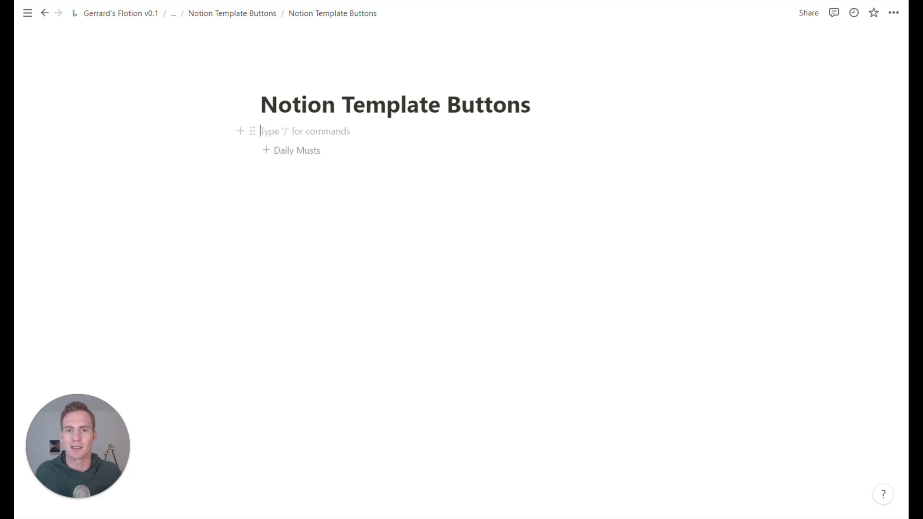
Insert a Daily Musts checklist and move the button directly under the page title
click(287, 155)
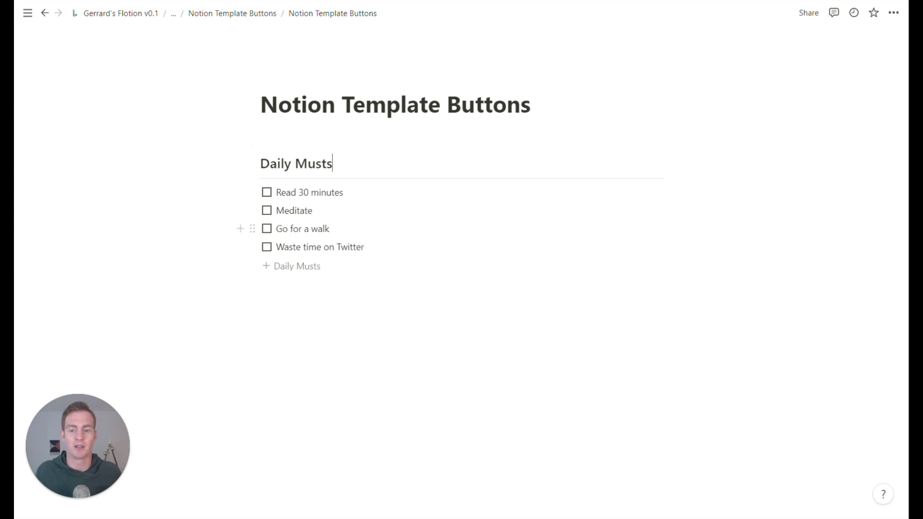
drag(253, 265, 270, 140)
click(295, 144)
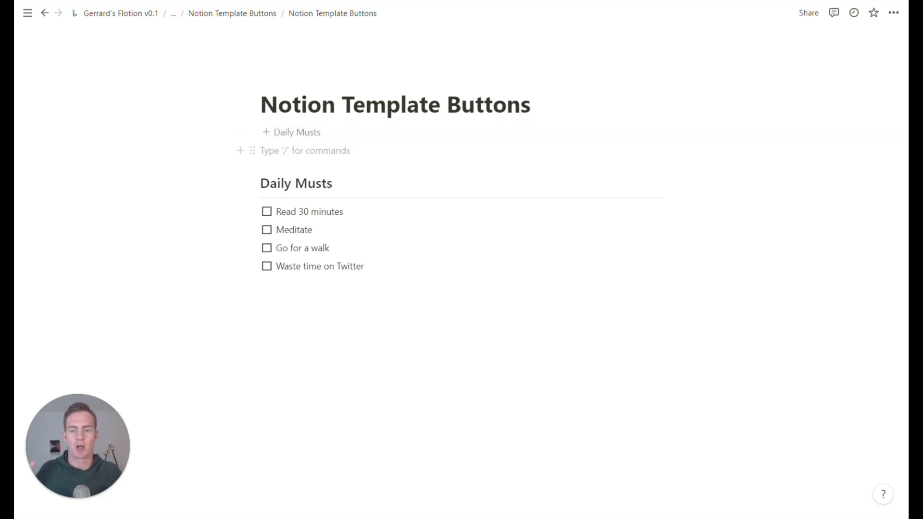
Insert another checklist, then select and delete both inserted Daily Musts sections
click(304, 135)
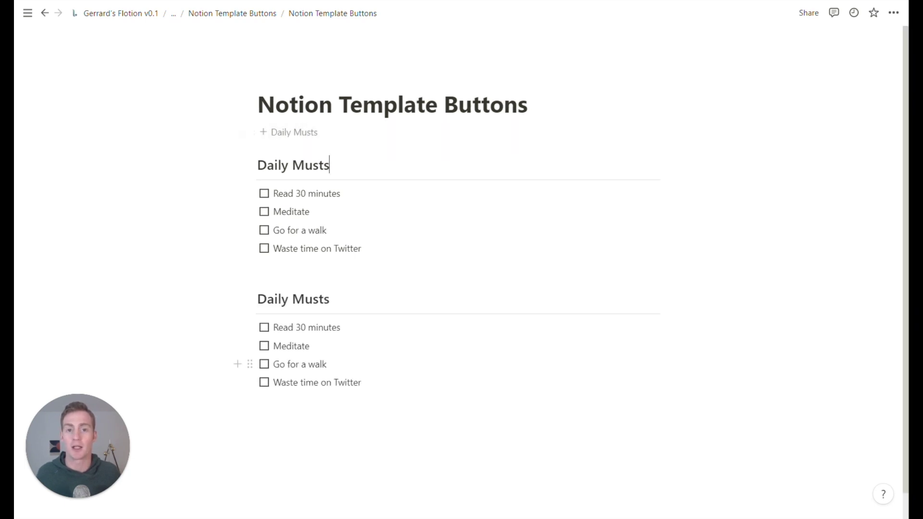
drag(730, 420, 224, 163)
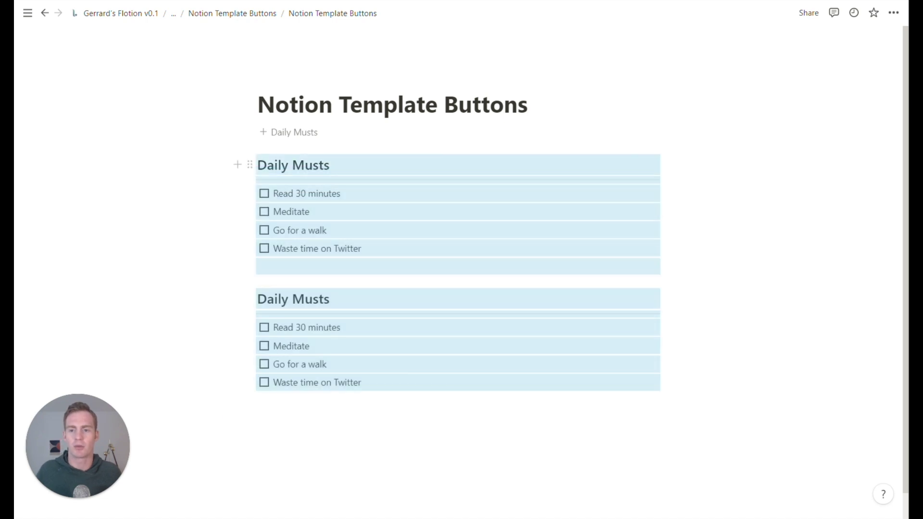
key(Delete)
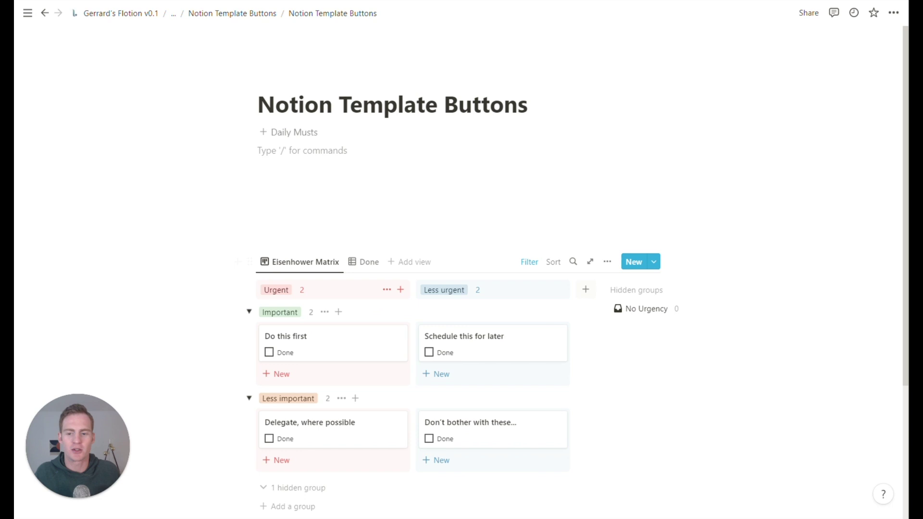
Insert a Daily Musts checklist, tick Read 30 minutes and Meditate, then delete it
scroll(423, 310, down, 1)
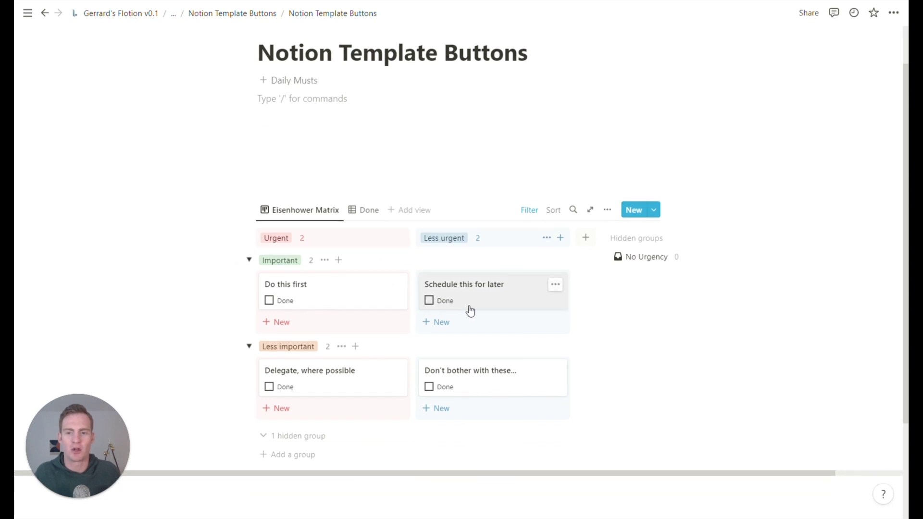
scroll(470, 309, up, 1)
click(288, 133)
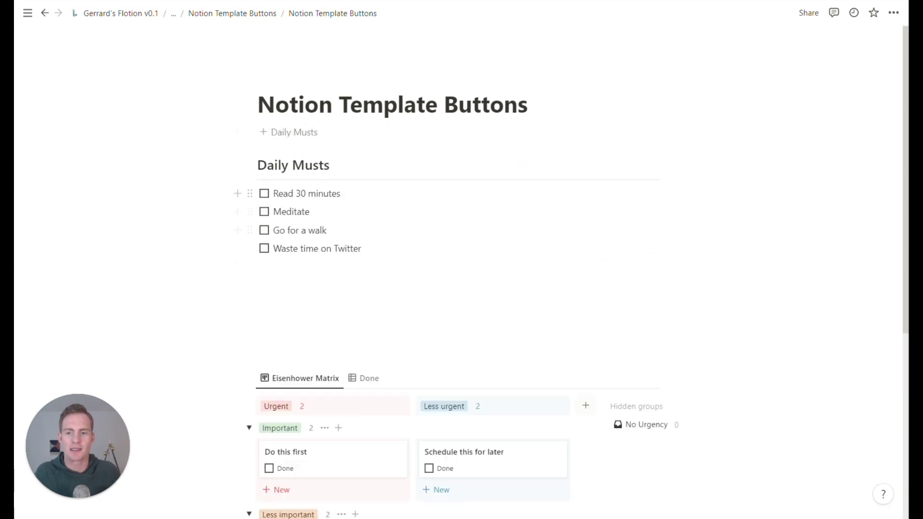
scroll(289, 212, down, 1)
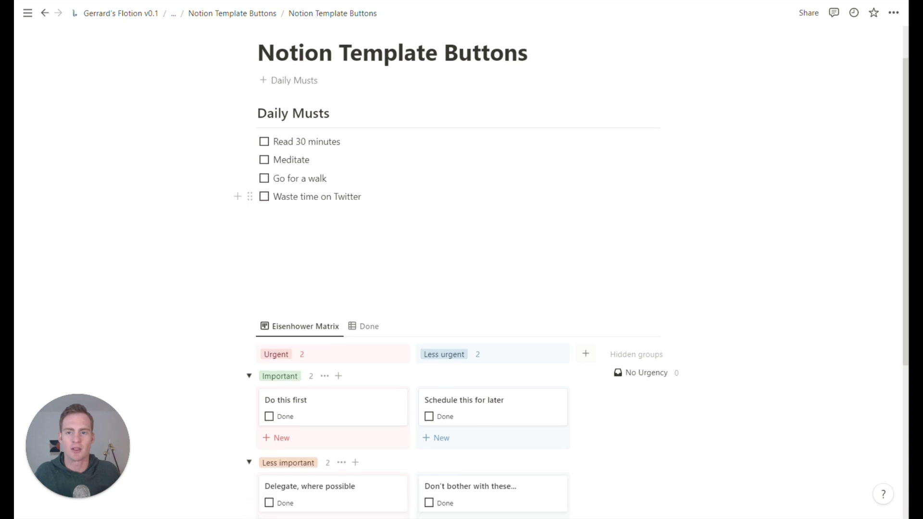
scroll(289, 211, up, 1)
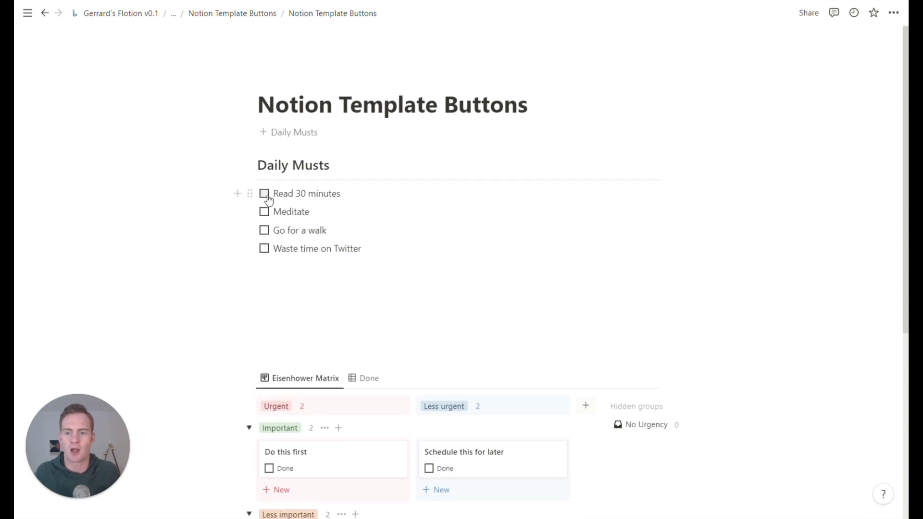
click(264, 193)
click(264, 212)
scroll(288, 235, down, 1)
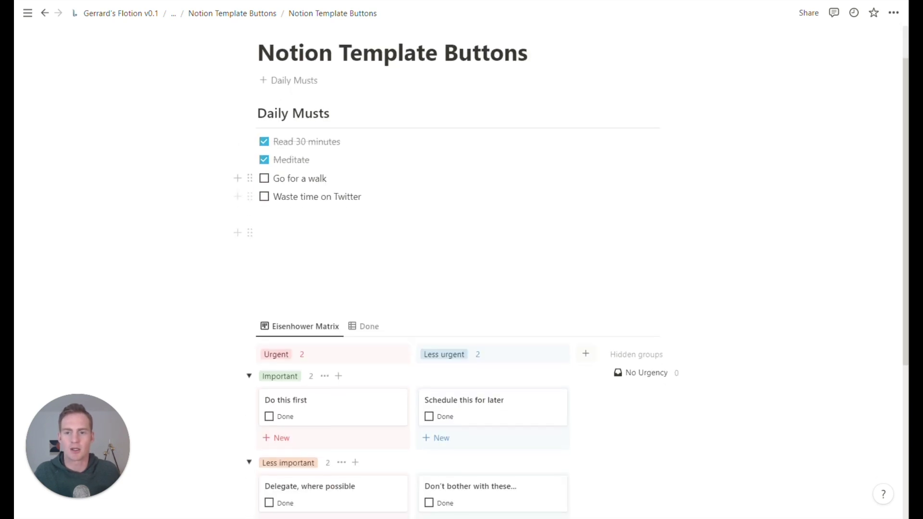
drag(407, 180, 238, 100)
key(BackSpace)
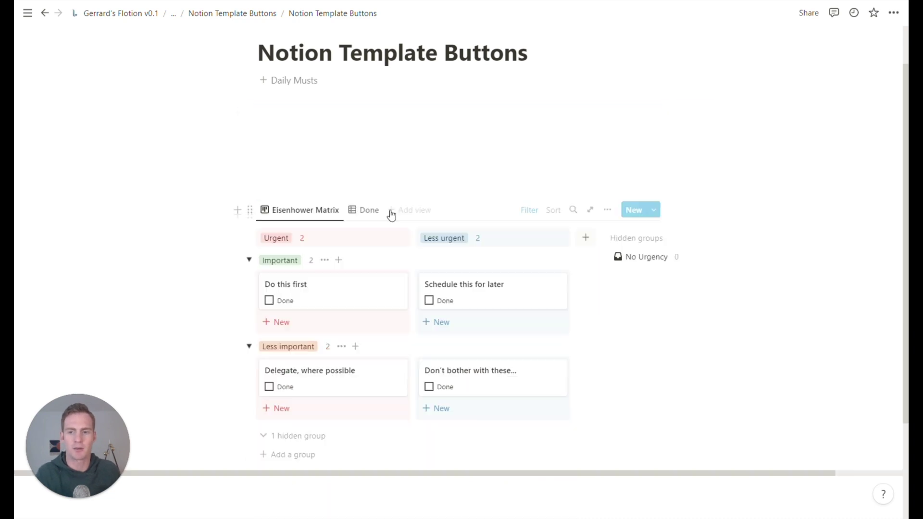
Rename the 'Do this first' card to 'Reading for 30 minutes'
scroll(302, 242, down, 1)
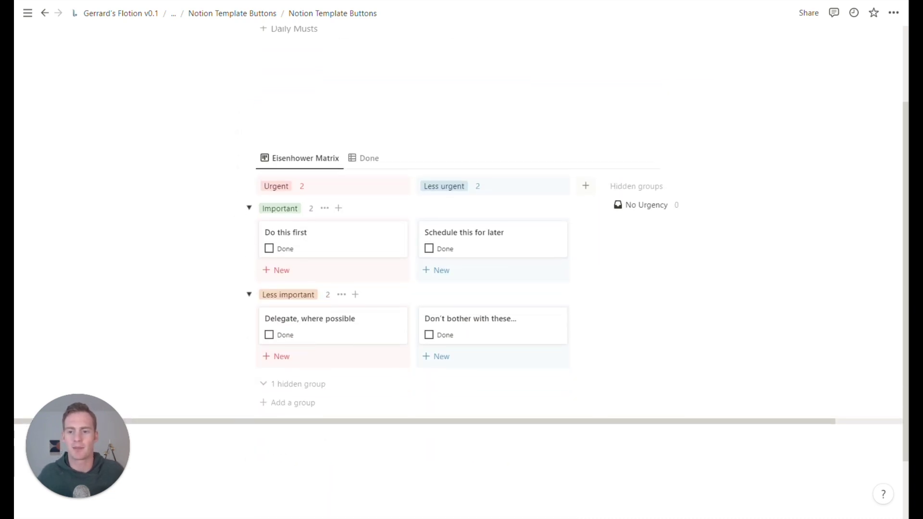
click(300, 239)
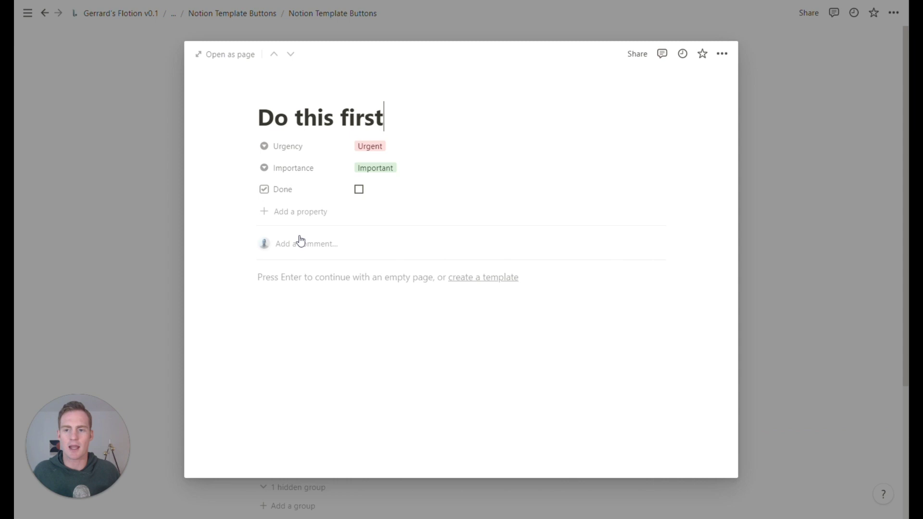
key(ctrl+a)
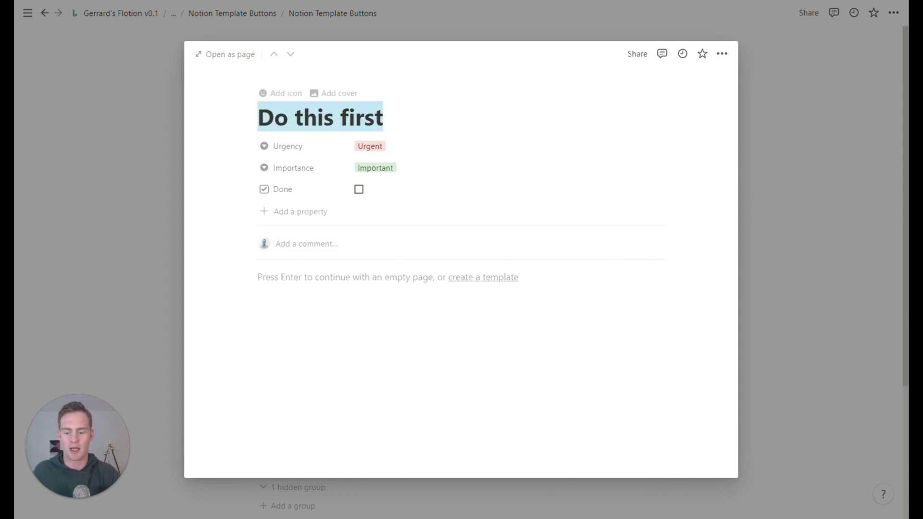
text(Reading for 2)
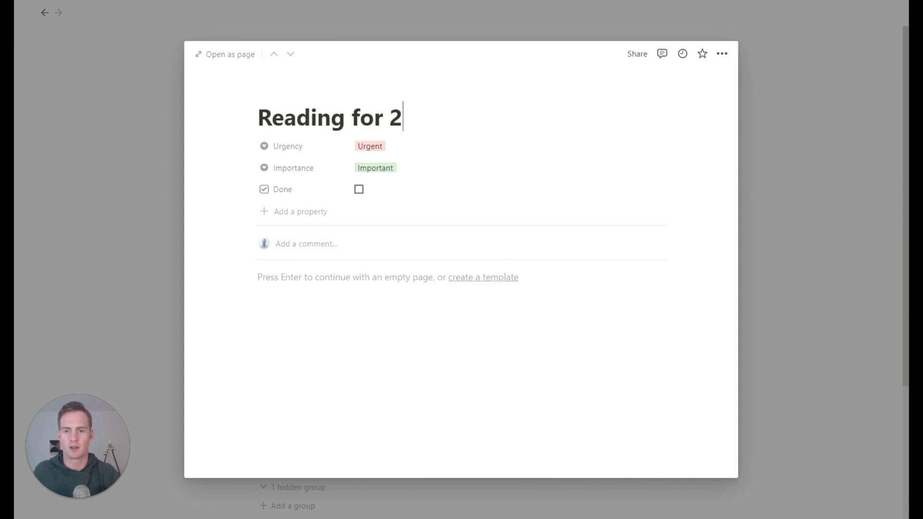
key(BackSpace)
text(30 minutes)
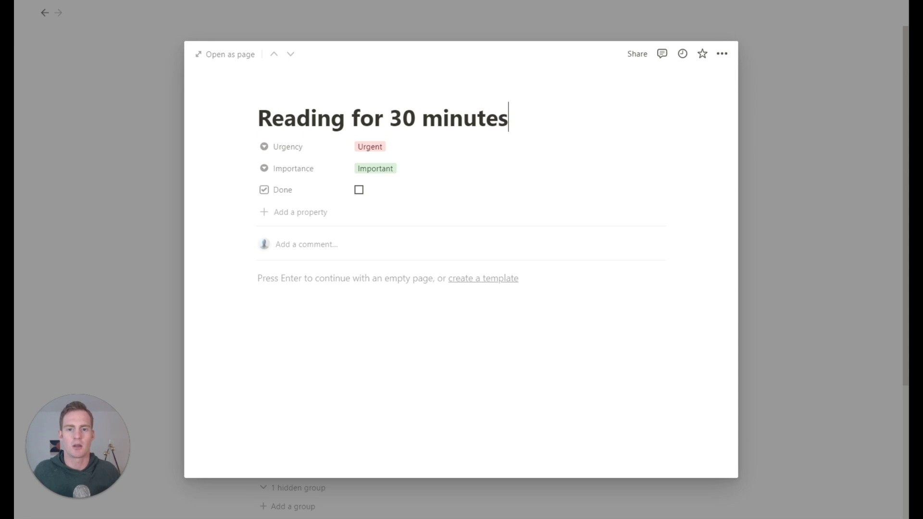
click(828, 160)
Rename the 'Schedule this for later' card to 'Meditation'
click(469, 338)
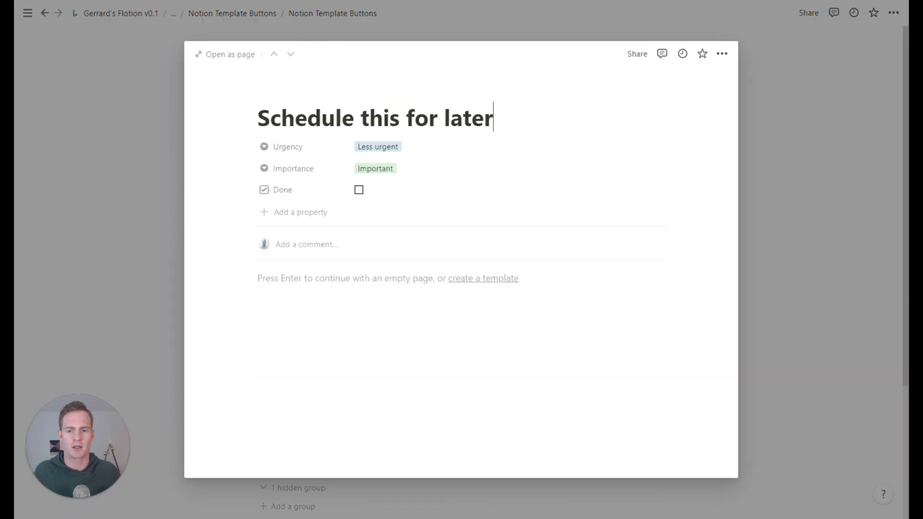
key(ctrl+a)
text(Medita)
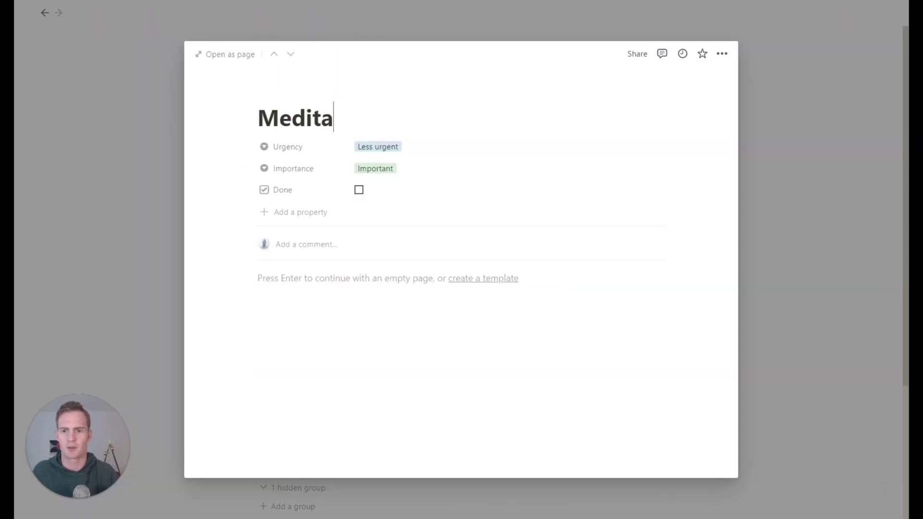
text(tion)
click(746, 156)
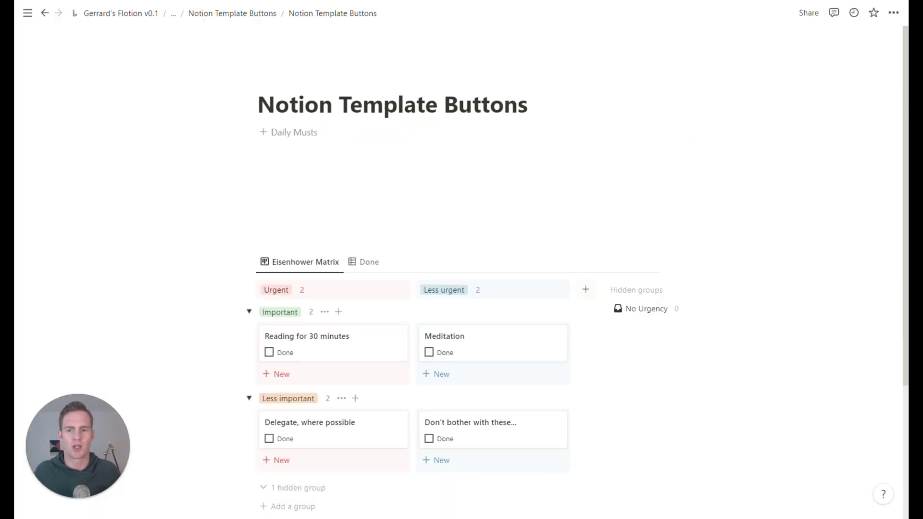
scroll(437, 245, down, 1)
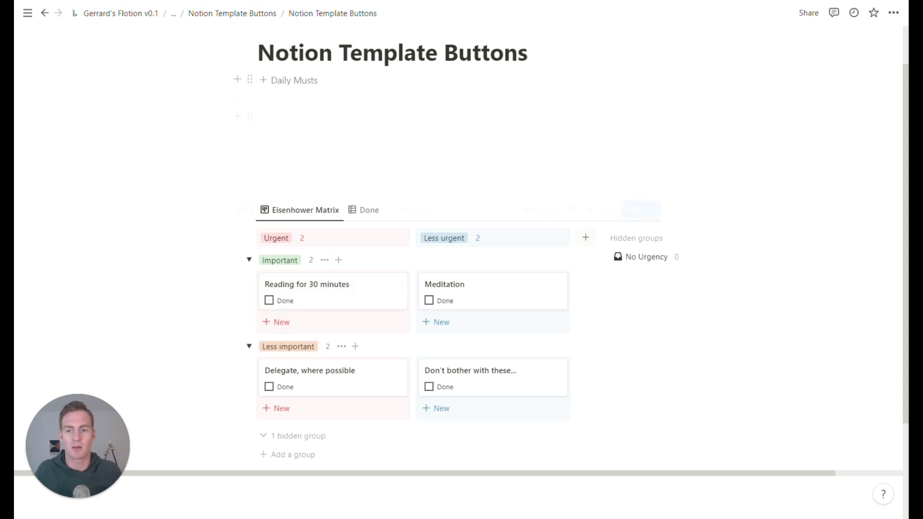
Add a template button named 'Eisenhow Matrix' whose template holds the Eisenhower Matrix board instead of the default to-do
click(289, 98)
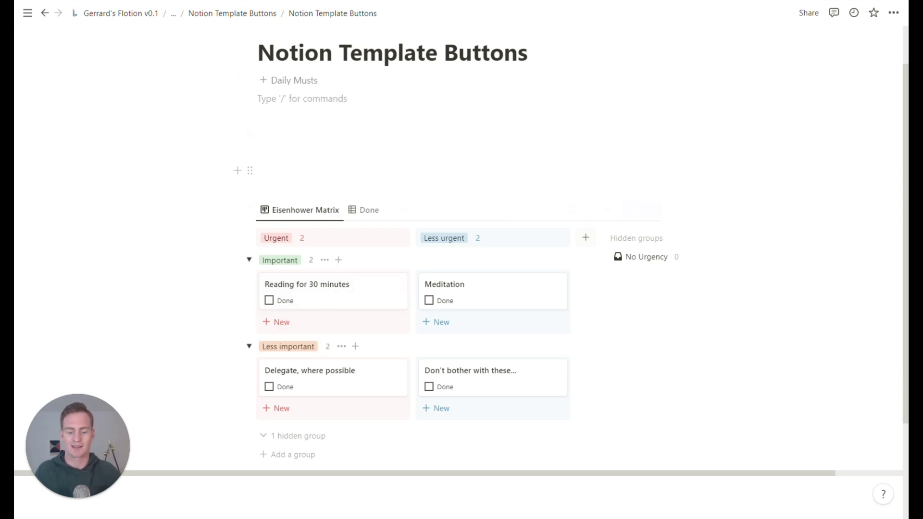
text(/template)
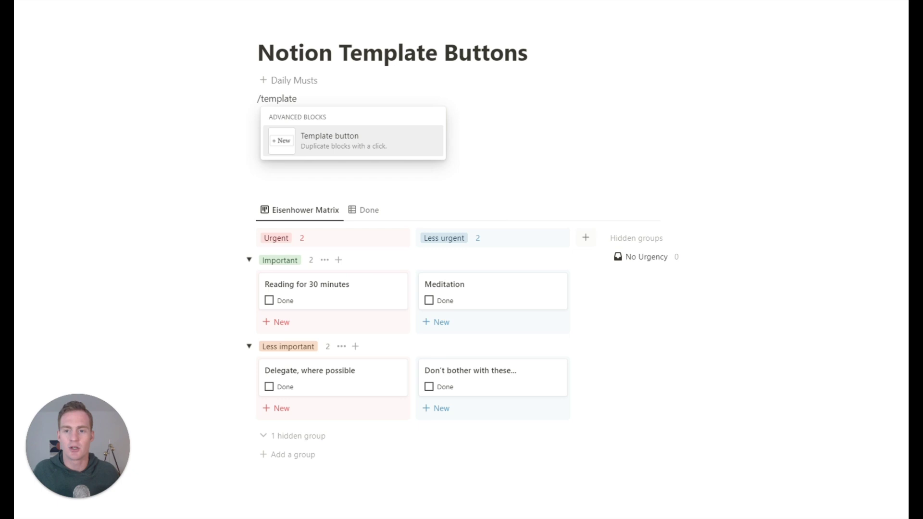
click(312, 141)
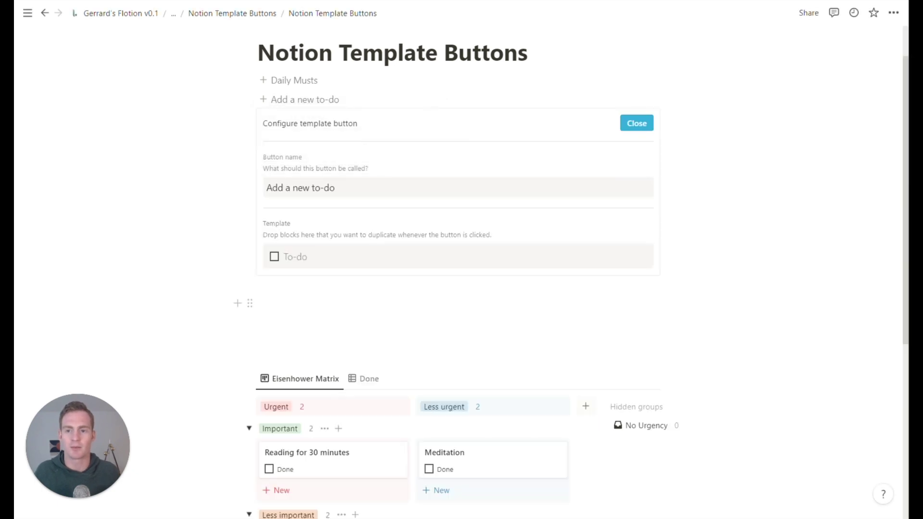
key(ctrl+a)
text(Eisenhow Ma)
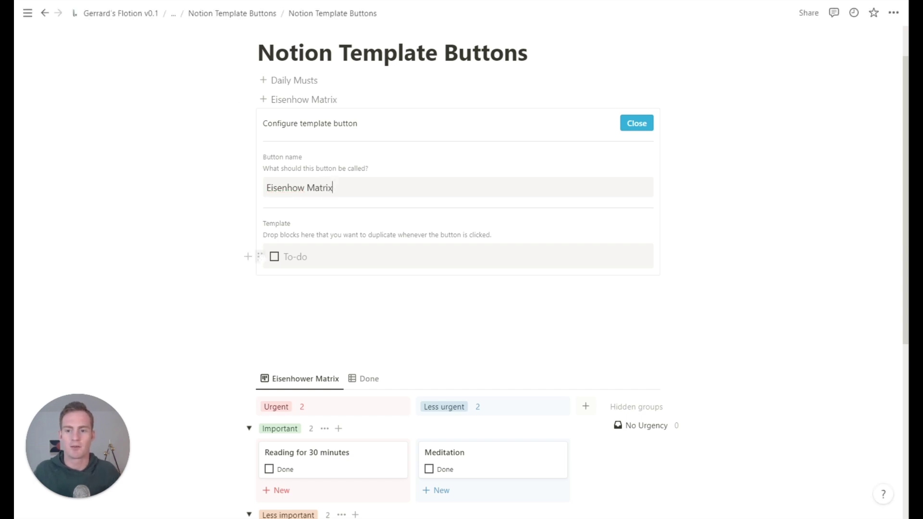
click(255, 256)
click(181, 191)
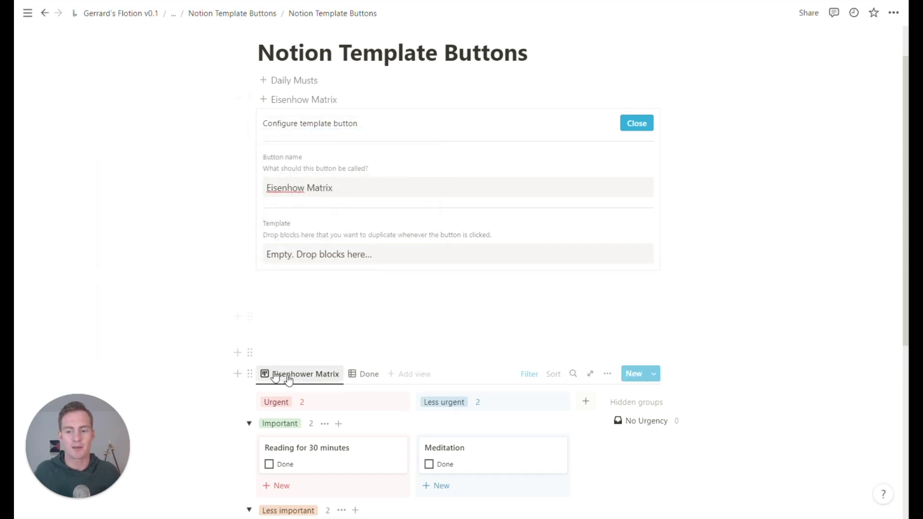
drag(249, 374, 284, 246)
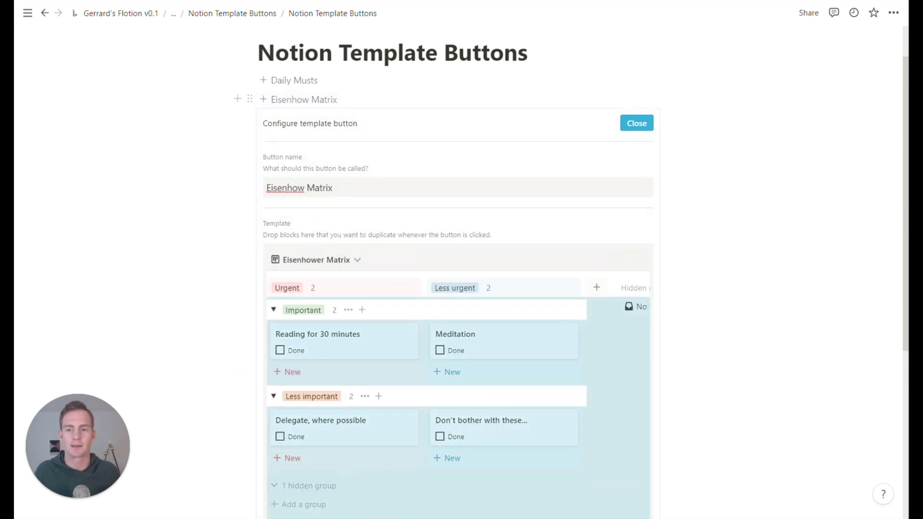
click(637, 124)
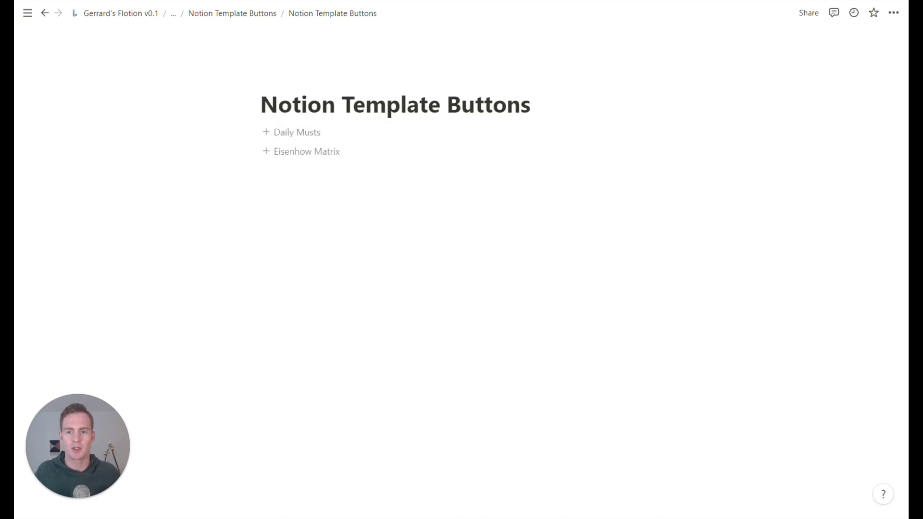
Delete the leftover empty line and insert two Eisenhower Matrix boards with the new button
click(288, 170)
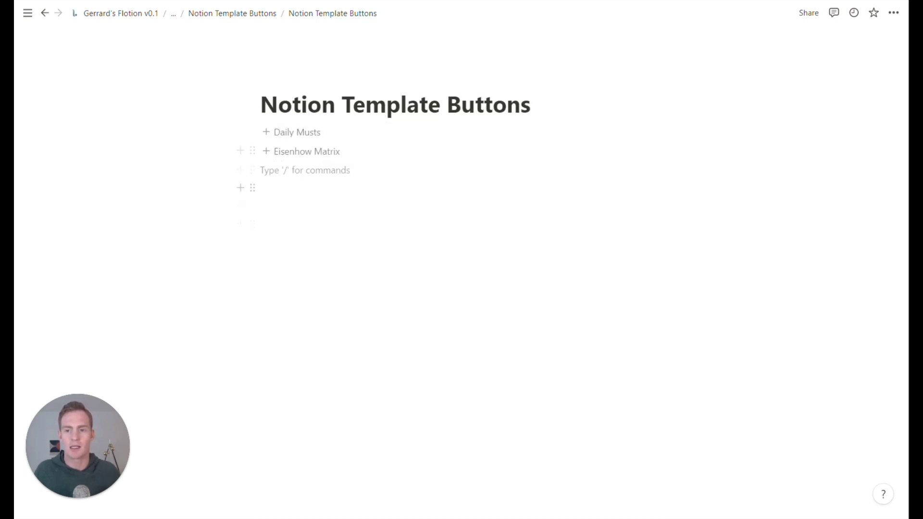
key(Escape)
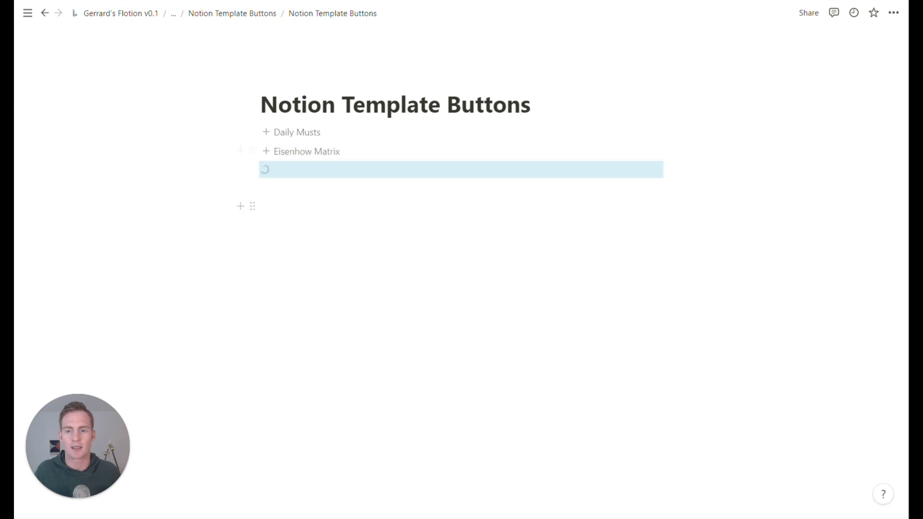
key(BackSpace)
click(657, 158)
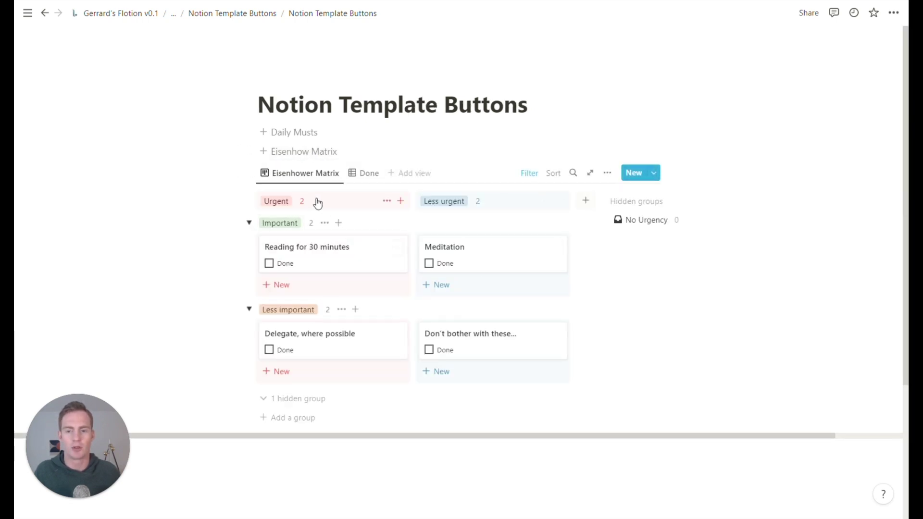
click(321, 159)
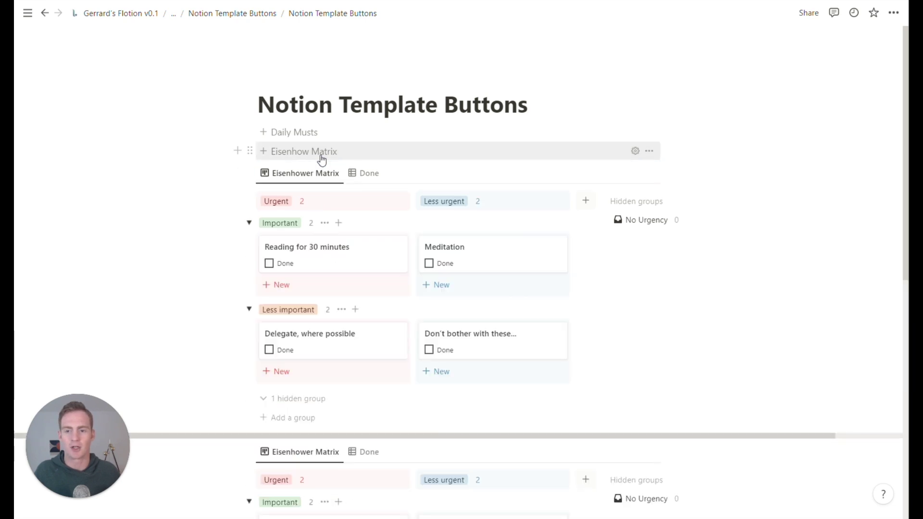
Try the board: drag the Meditation card and tick then untick Reading in the Done view
scroll(368, 188, down, 2)
drag(315, 158, 476, 194)
scroll(475, 194, down, 2)
drag(431, 372, 342, 395)
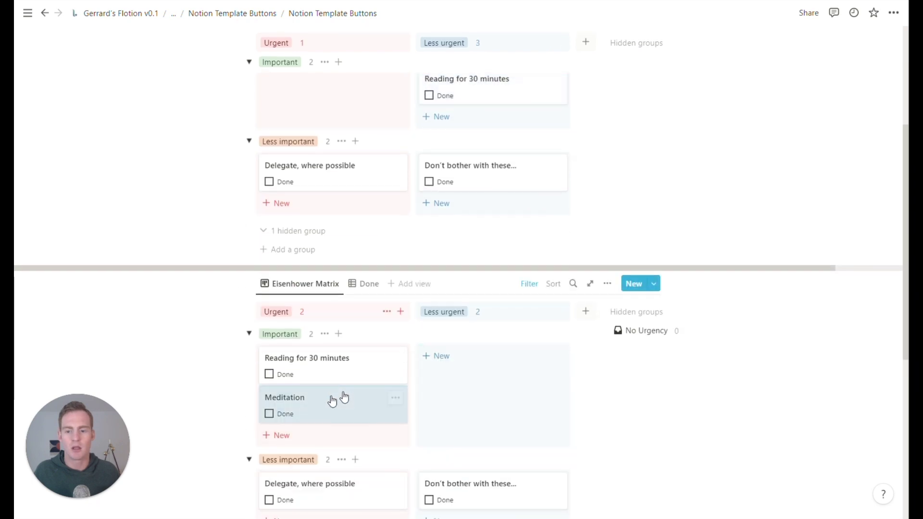
click(269, 375)
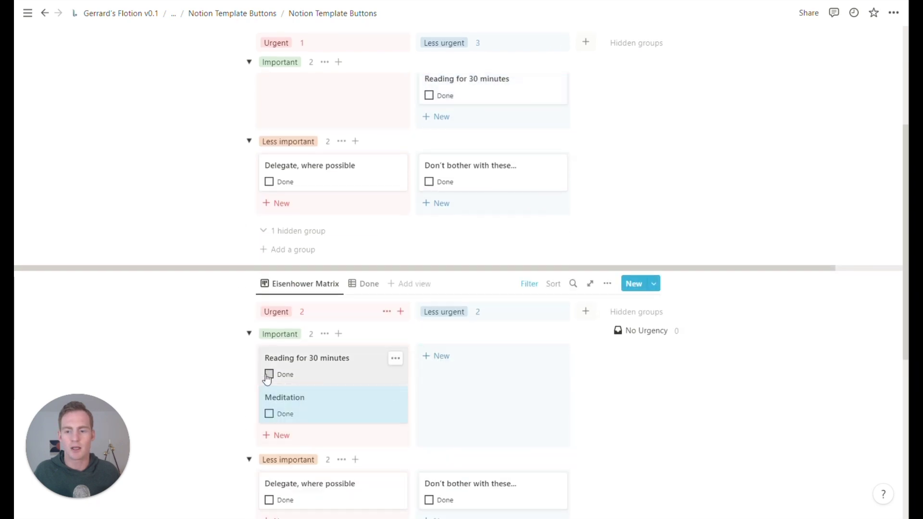
click(364, 283)
click(265, 347)
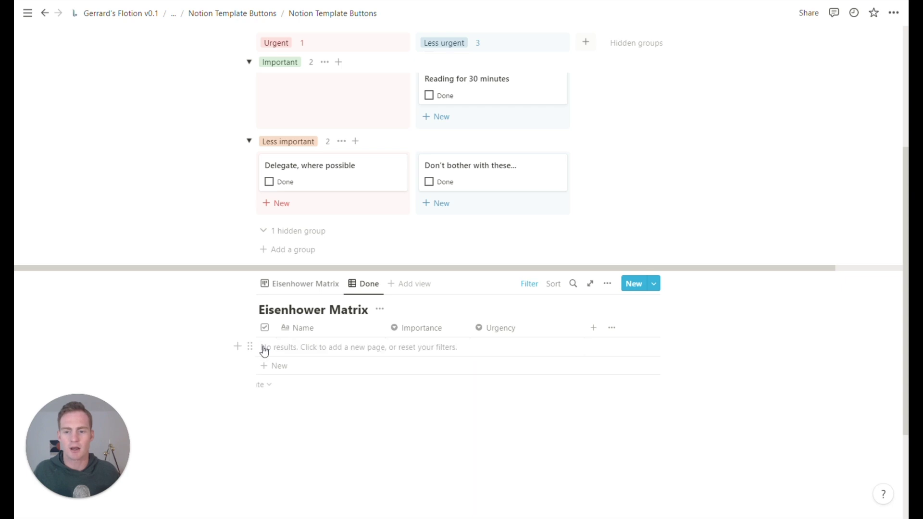
click(299, 283)
Select both Eisenhower Matrix databases and delete them
scroll(468, 288, up, 5)
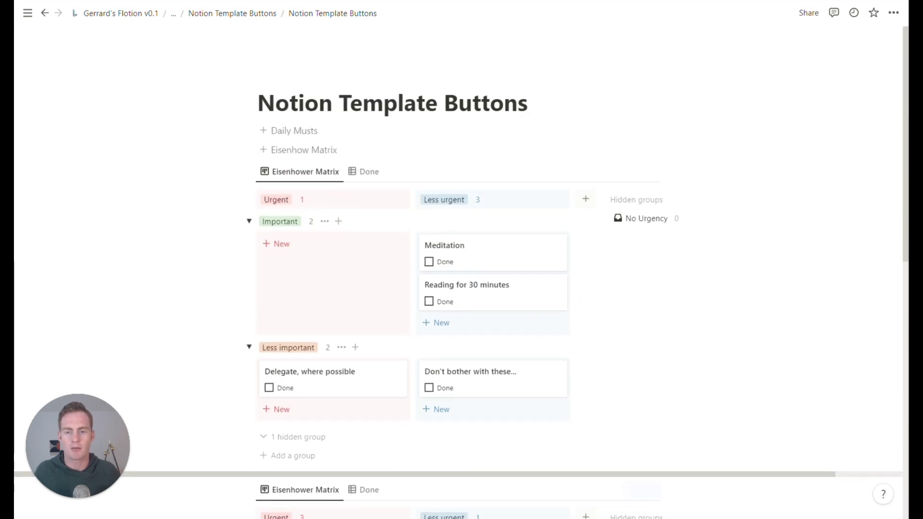
scroll(468, 286, down, 1)
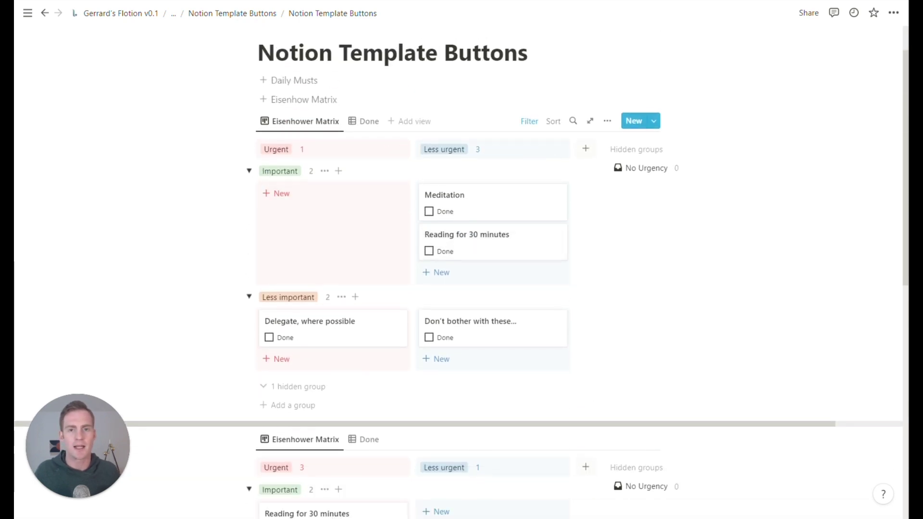
drag(178, 133, 581, 358)
scroll(462, 289, up, 8)
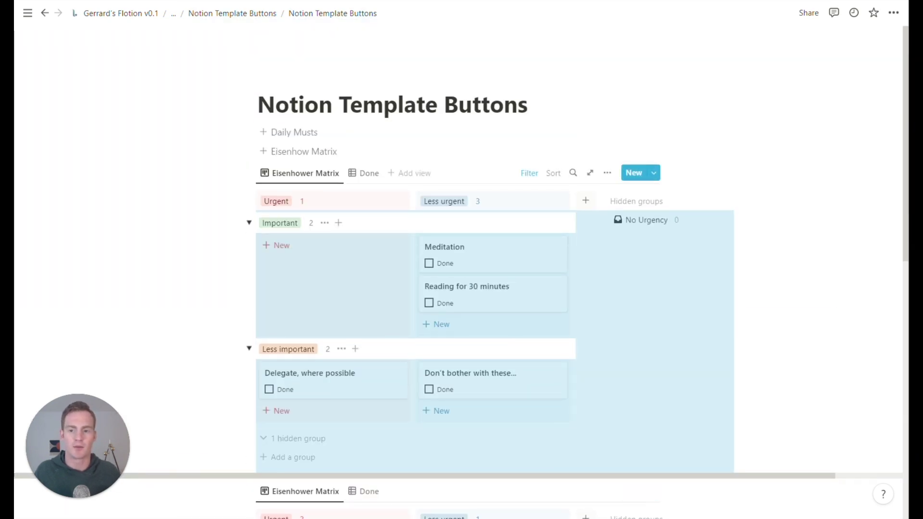
key(Delete)
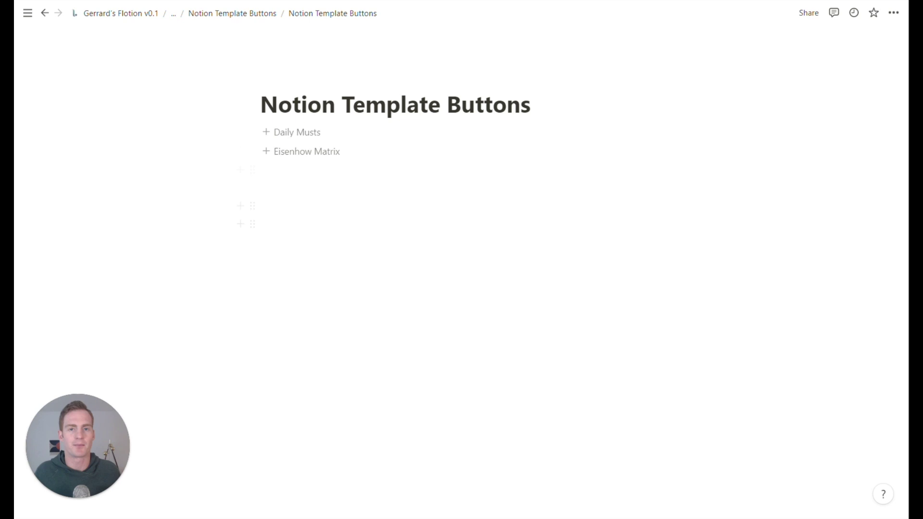
Insert a Daily Musts checklist and an Eisenhower Matrix board, toggle its Done view, then delete the board
click(315, 139)
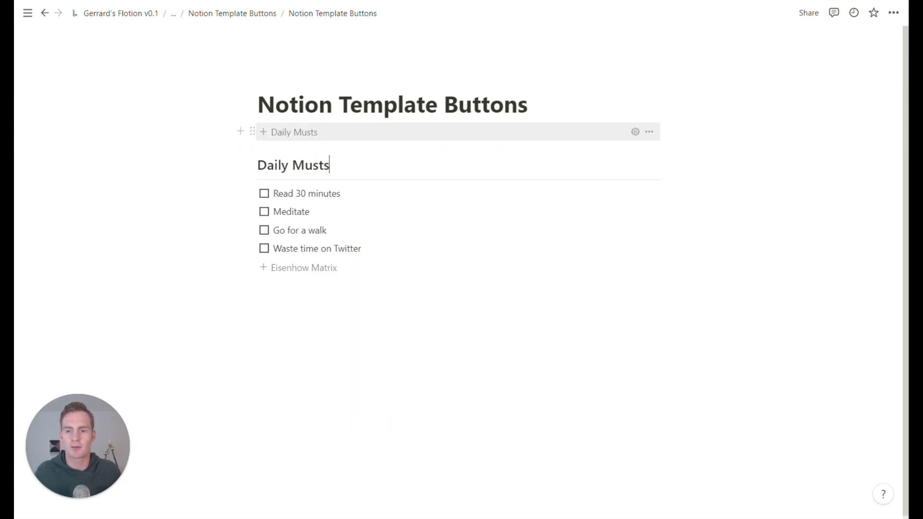
click(303, 267)
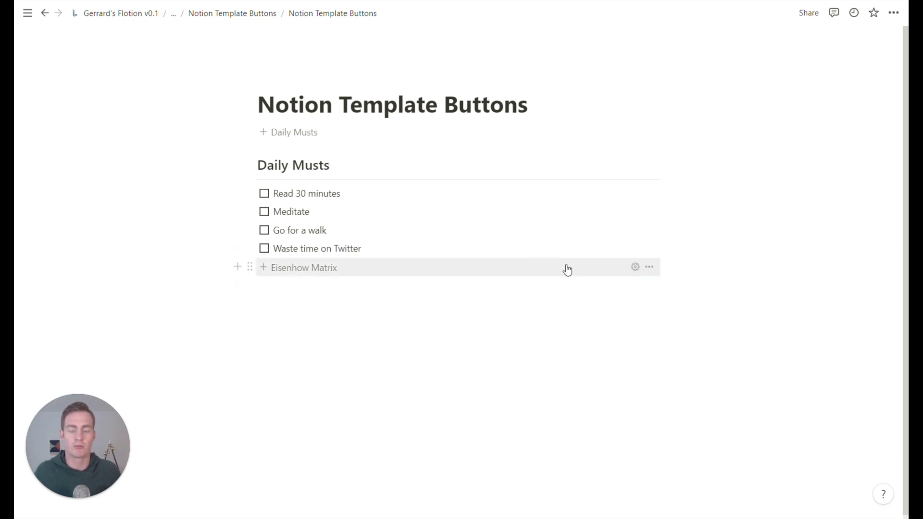
scroll(571, 294, down, 5)
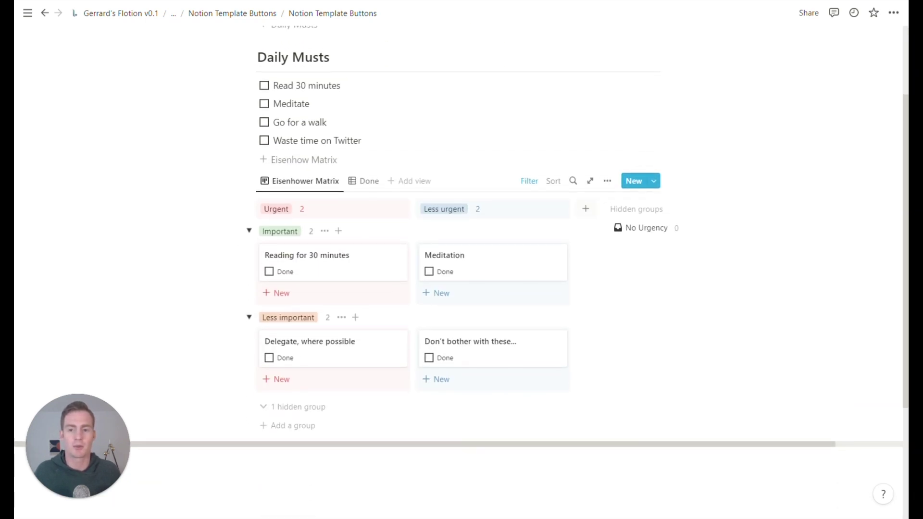
click(374, 182)
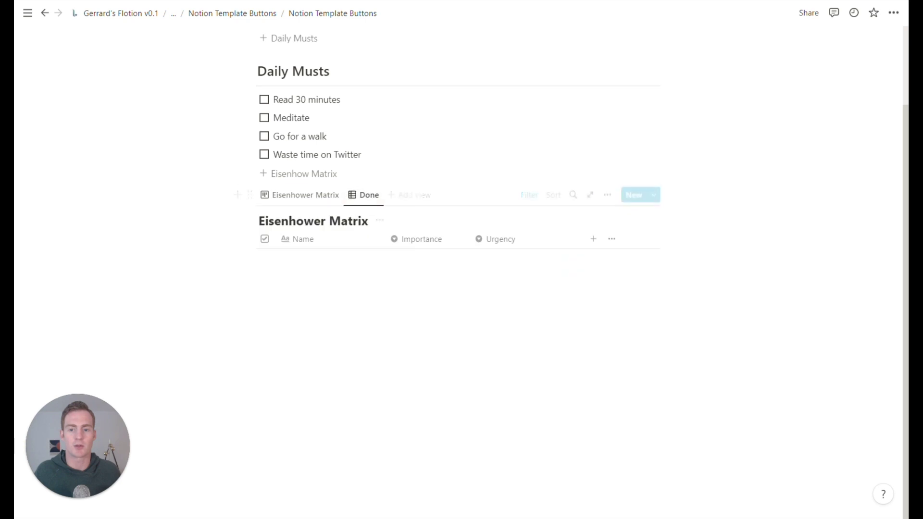
click(315, 183)
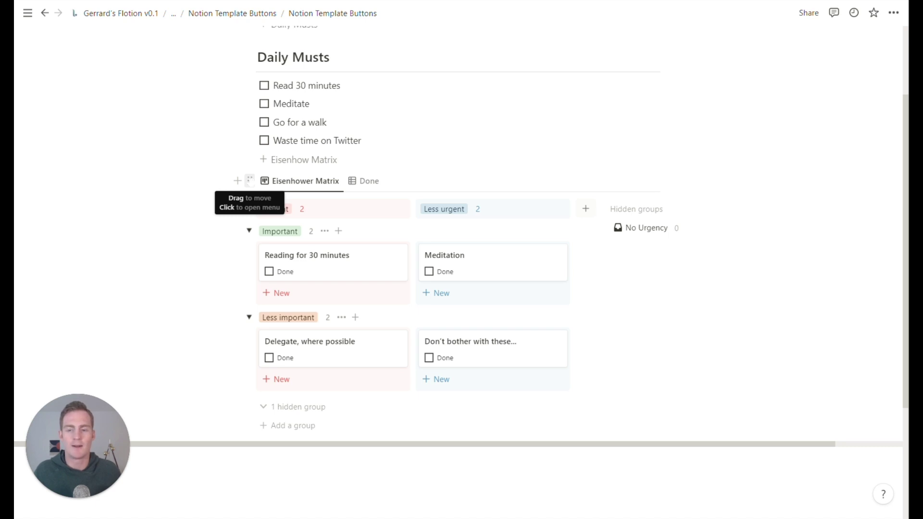
click(250, 181)
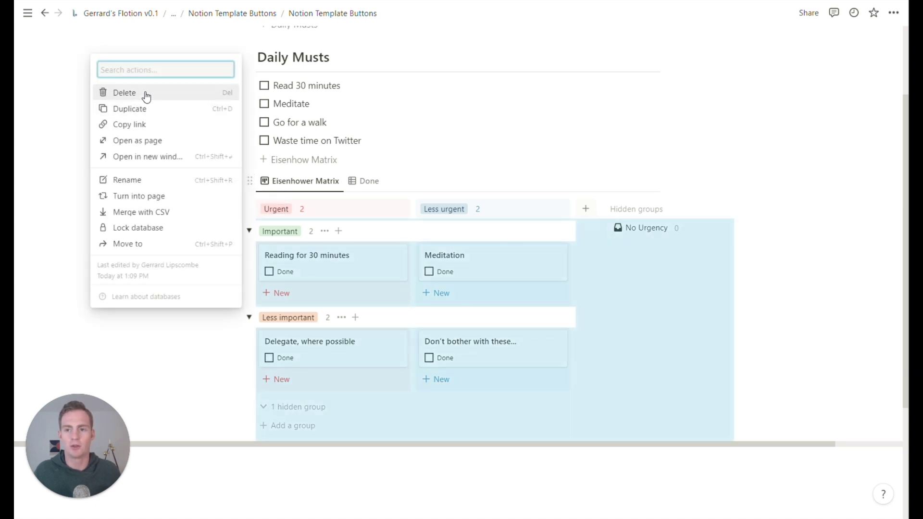
key(Escape)
key(Escape)
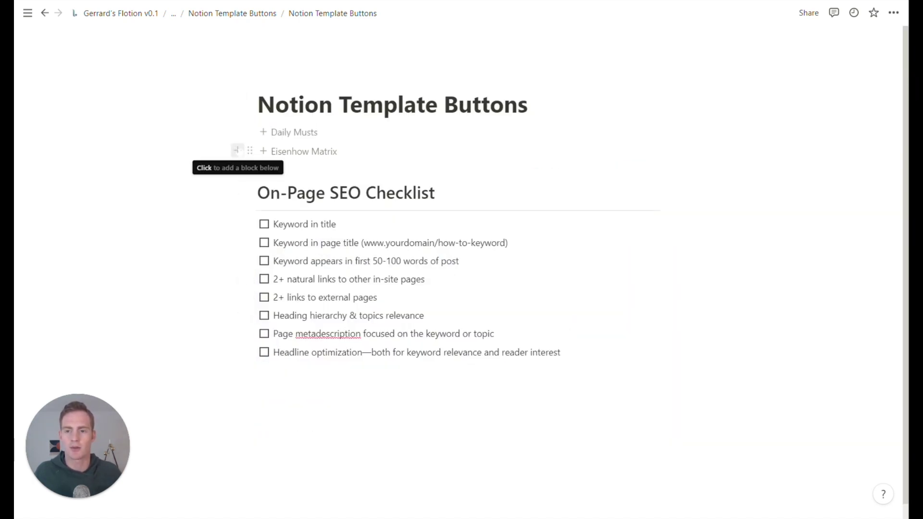
Insert a template button and name it 'On-Page SEO Checklist' by pasting the heading text
click(236, 151)
text(temp)
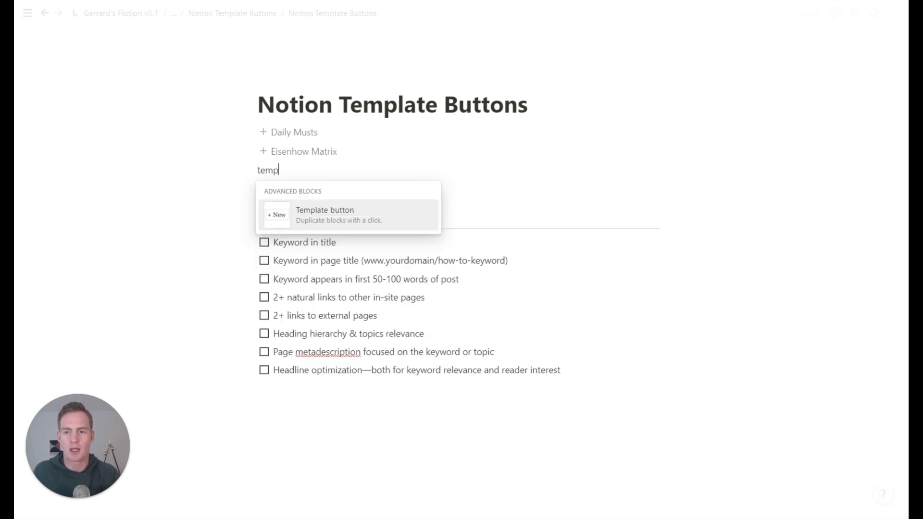
text(late)
key(Return)
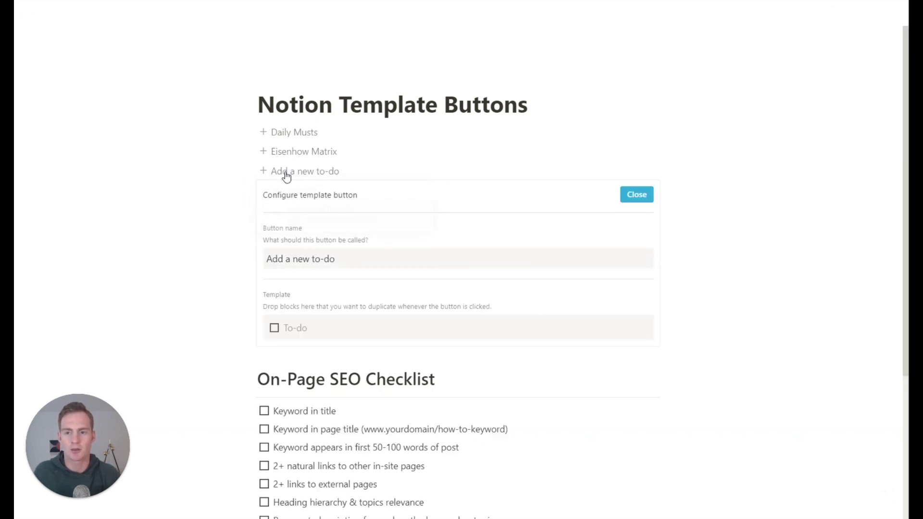
triple_click(347, 380)
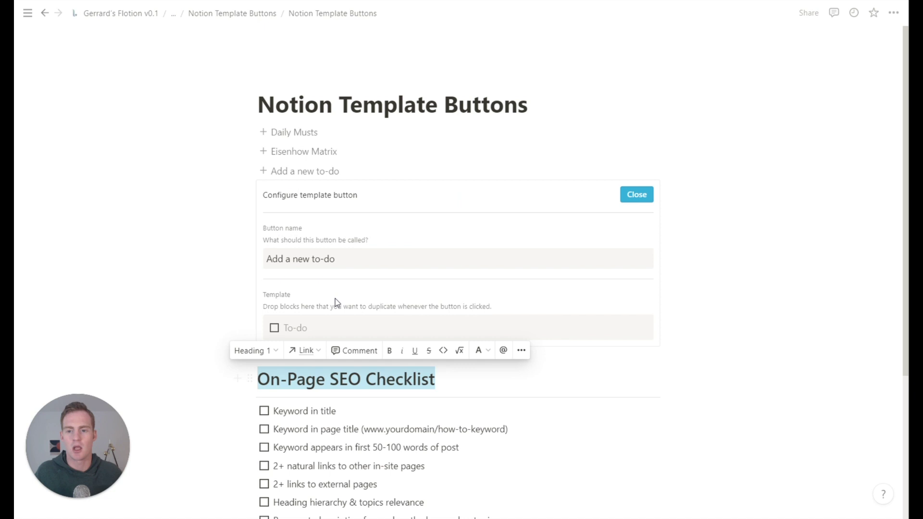
key(ctrl+c)
click(303, 258)
key(ctrl+a)
key(ctrl+v)
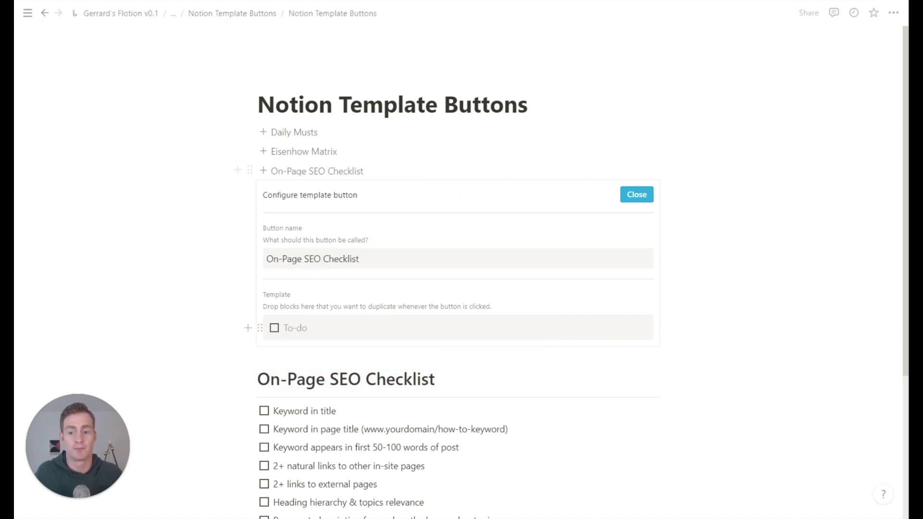
Replace the default to-do with the SEO checklist heading and its eight items
click(259, 327)
click(199, 262)
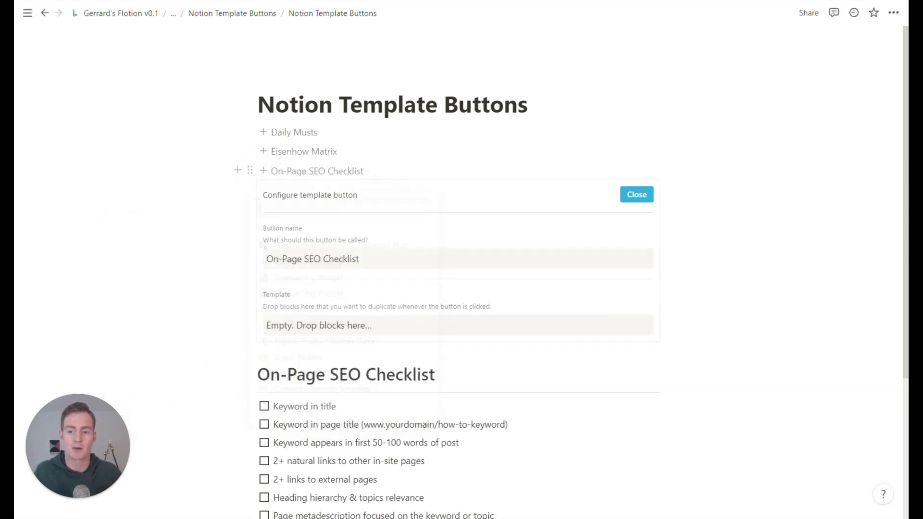
scroll(336, 288, down, 2)
drag(678, 444, 281, 220)
scroll(281, 220, up, 1)
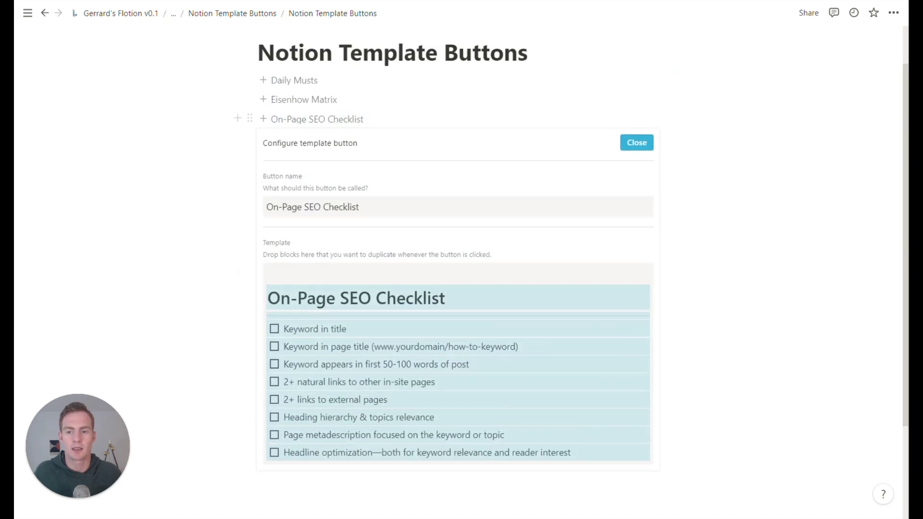
click(636, 143)
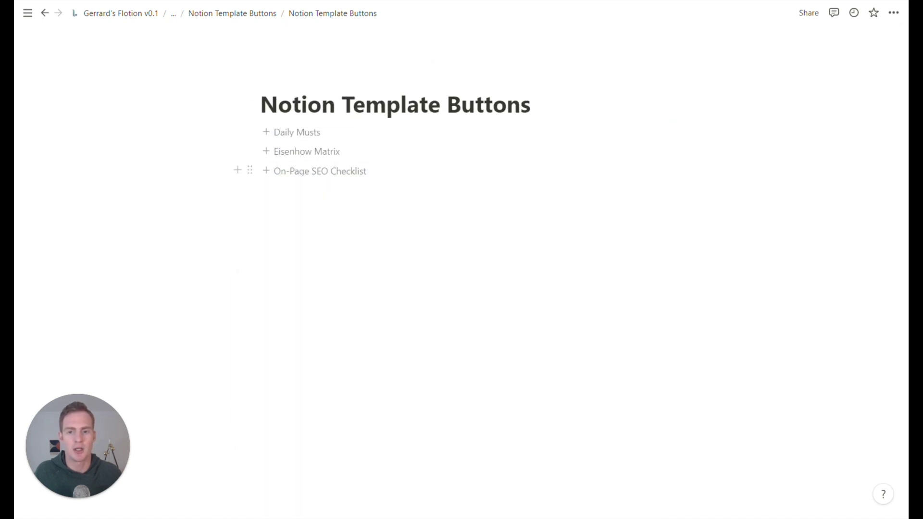
Test the On-Page SEO Checklist button and delete the checklist it inserted
click(337, 172)
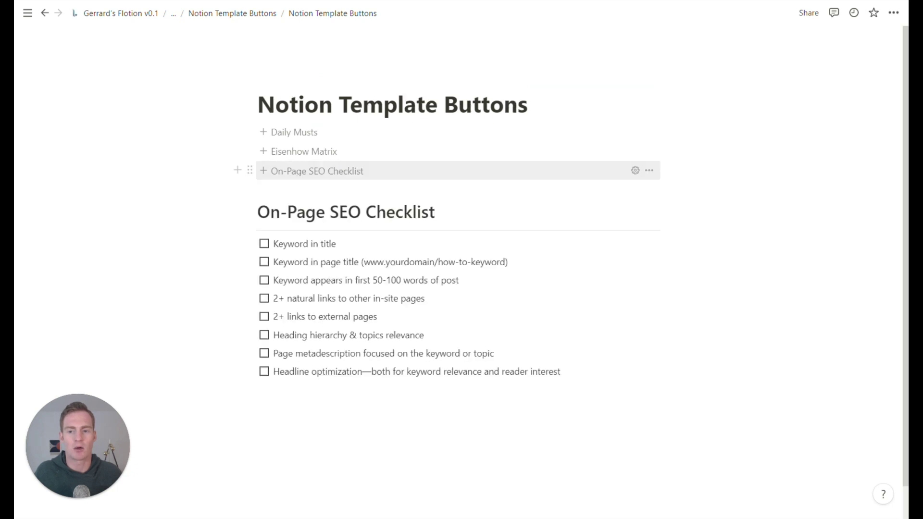
drag(741, 376, 290, 196)
key(Delete)
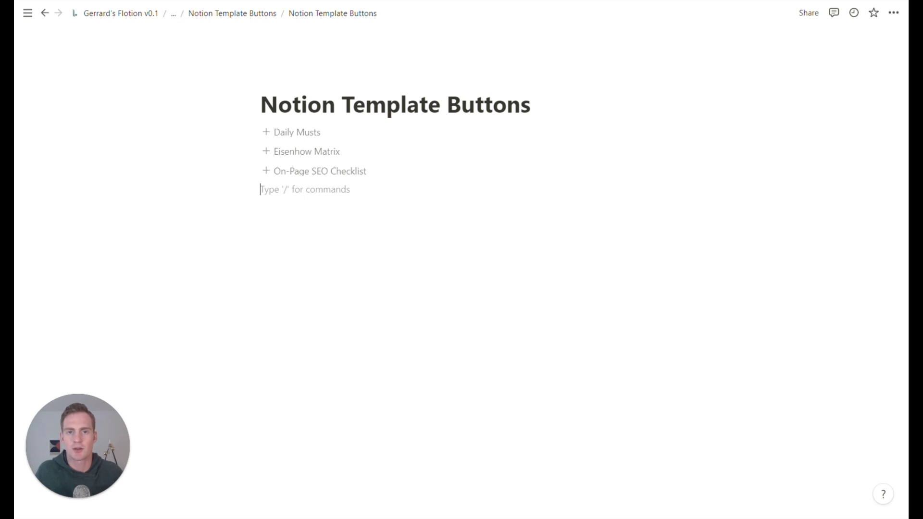
Insert a Calendar view database with /calendar and title it 'Content Database'
key(Return)
text(/)
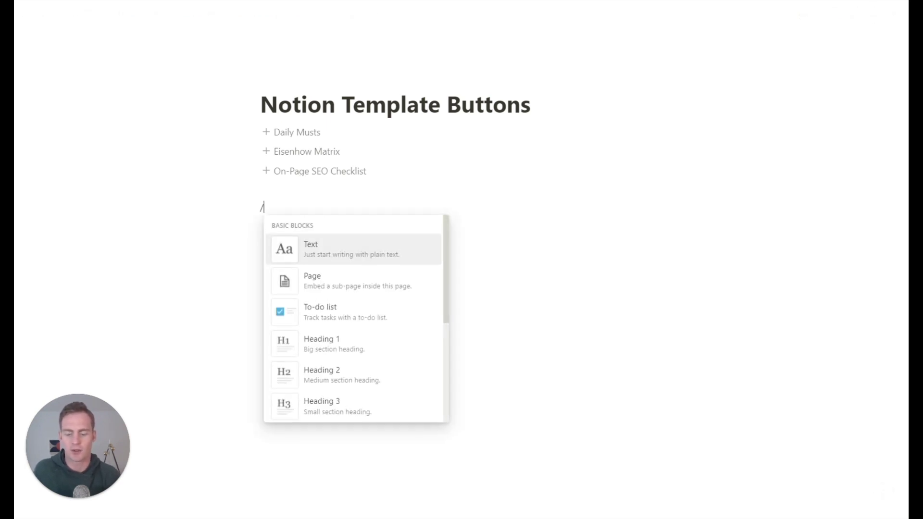
text(cale)
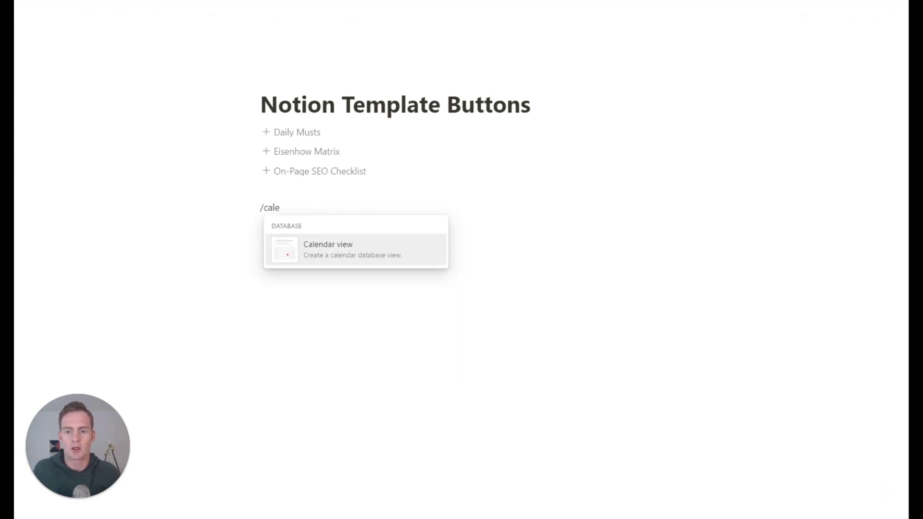
click(375, 255)
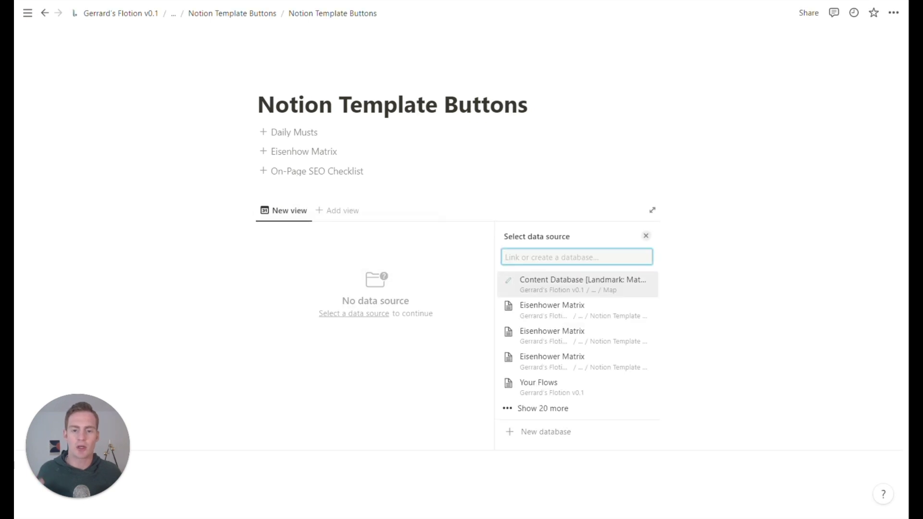
click(566, 432)
text(Content Database)
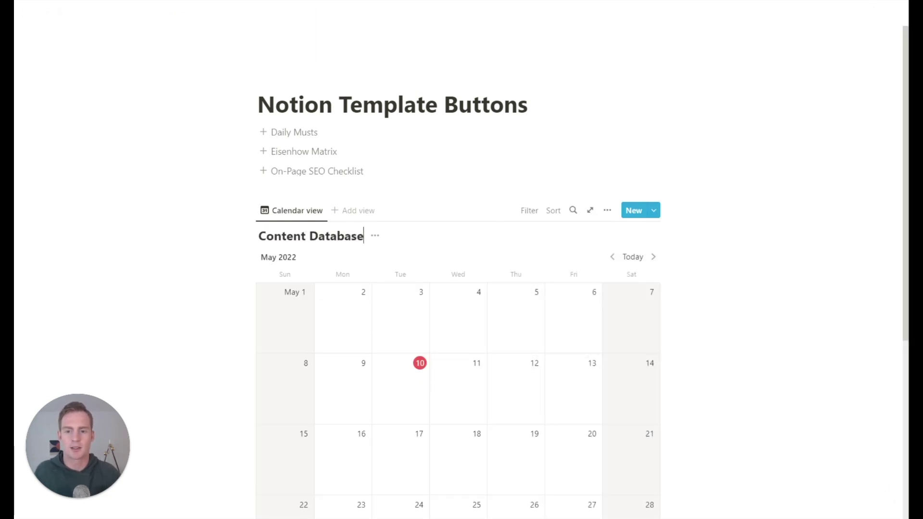
scroll(295, 56, down, 3)
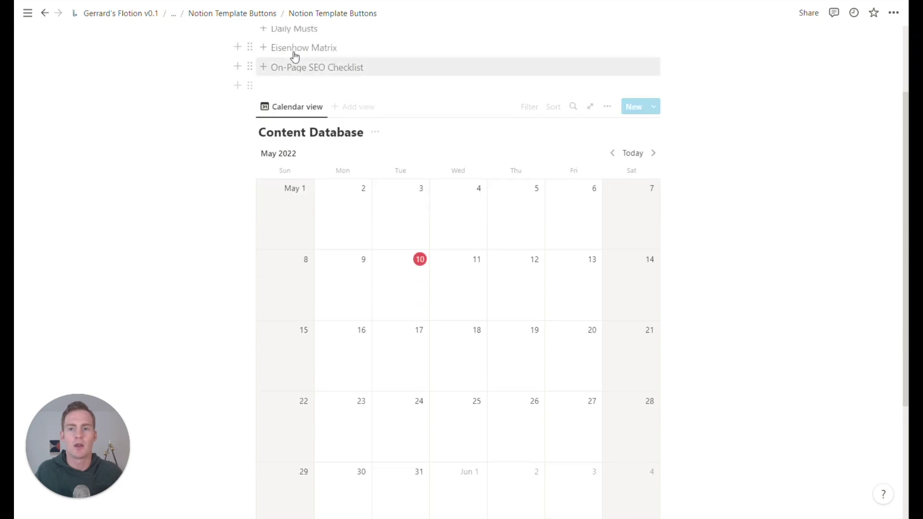
scroll(295, 56, up, 2)
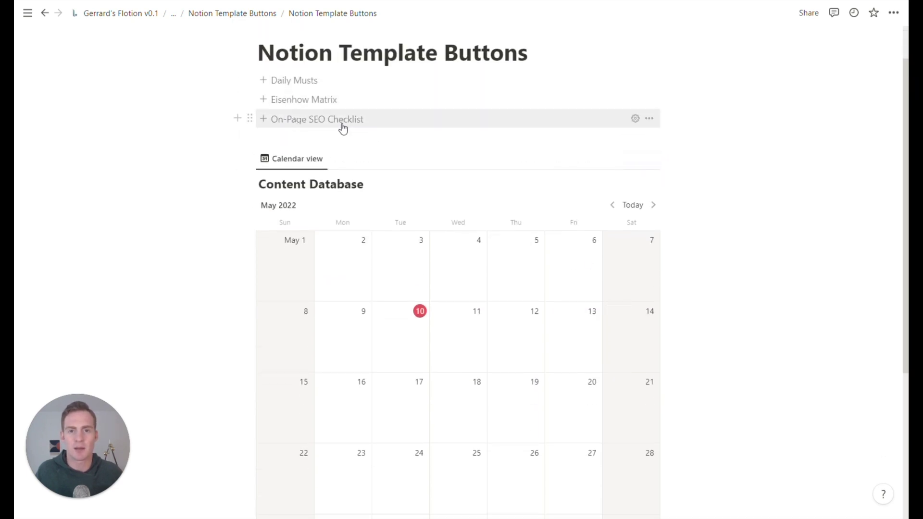
scroll(342, 128, down, 2)
scroll(294, 124, up, 2)
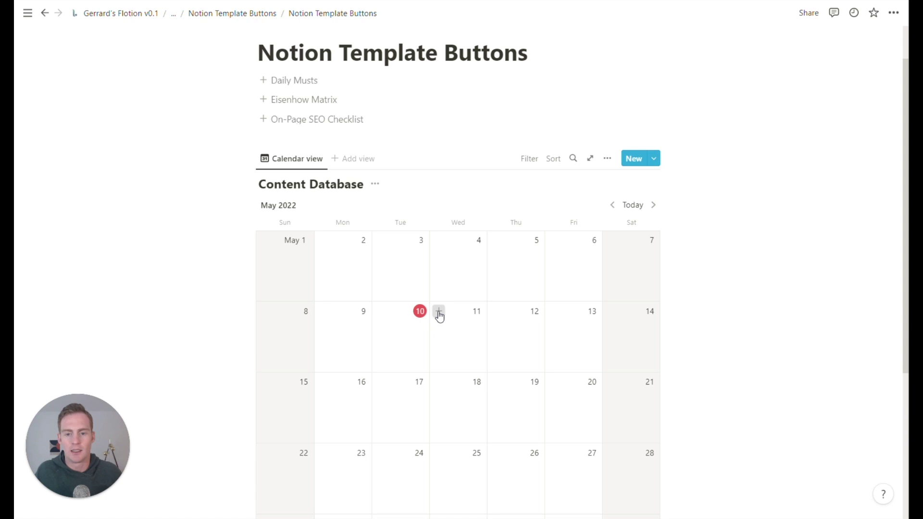
Add a May 11 calendar entry titled 'Web3 Design Trends'
click(438, 312)
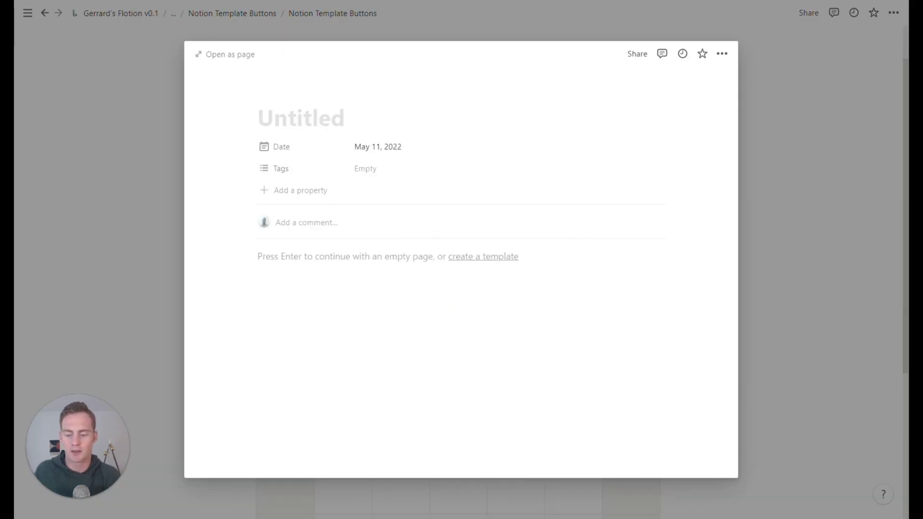
text(Web3 De)
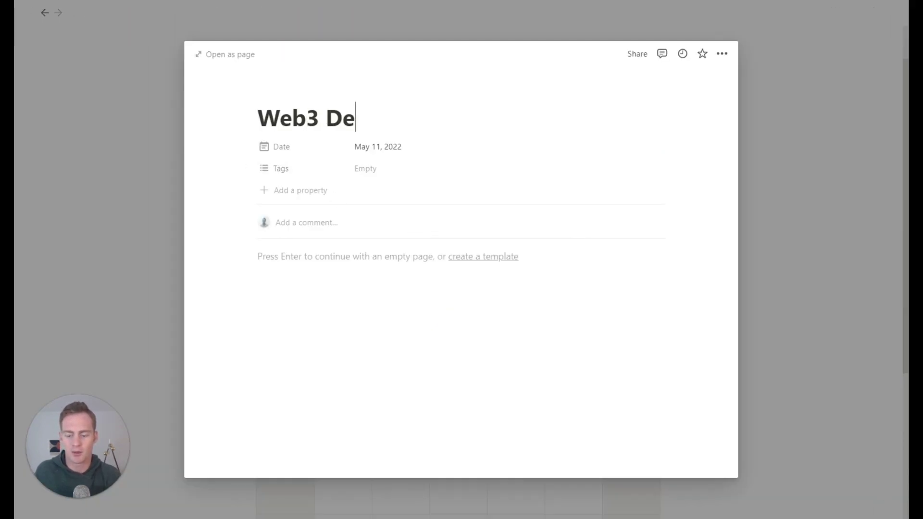
text(sign tr)
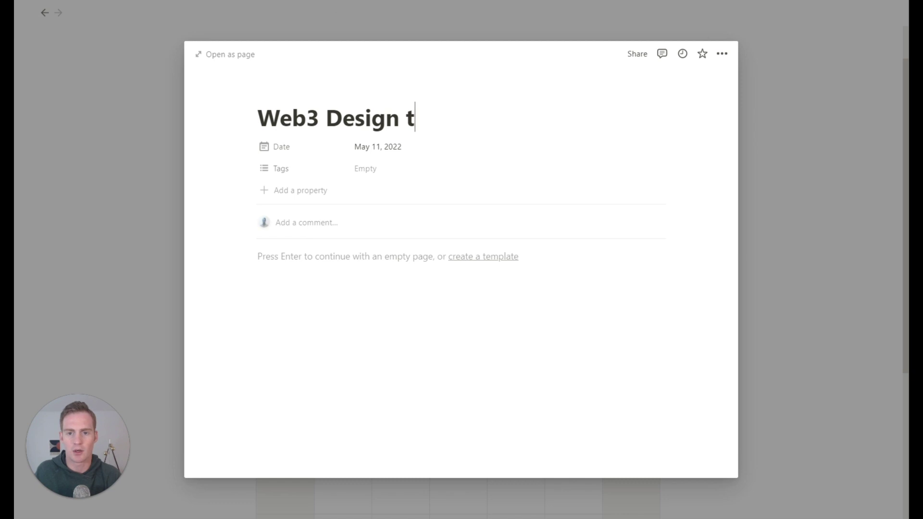
key(BackSpace)
text(Trends)
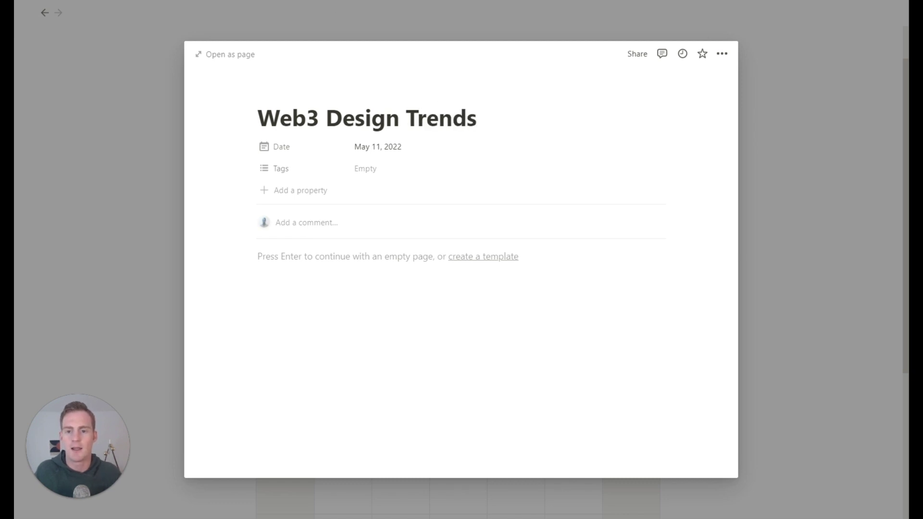
key(Return)
Close the entry and insert the On-Page SEO Checklist with its template button
click(791, 221)
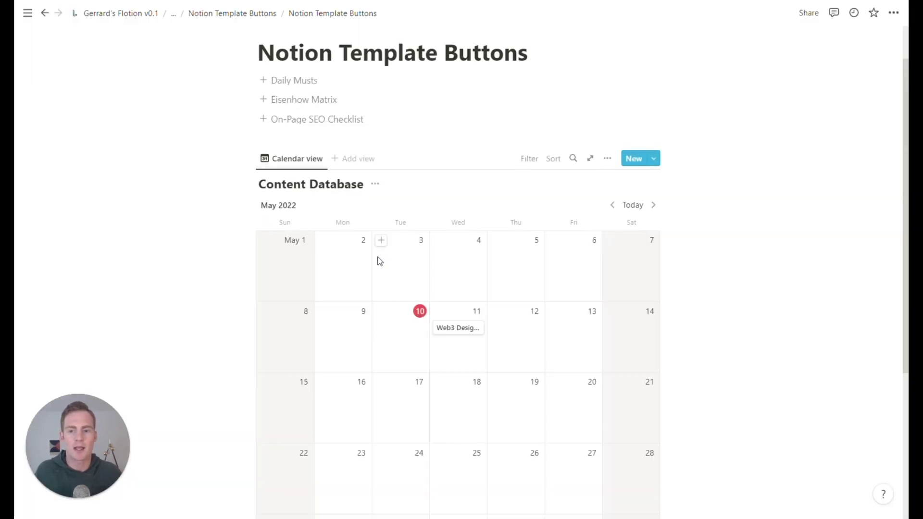
click(475, 330)
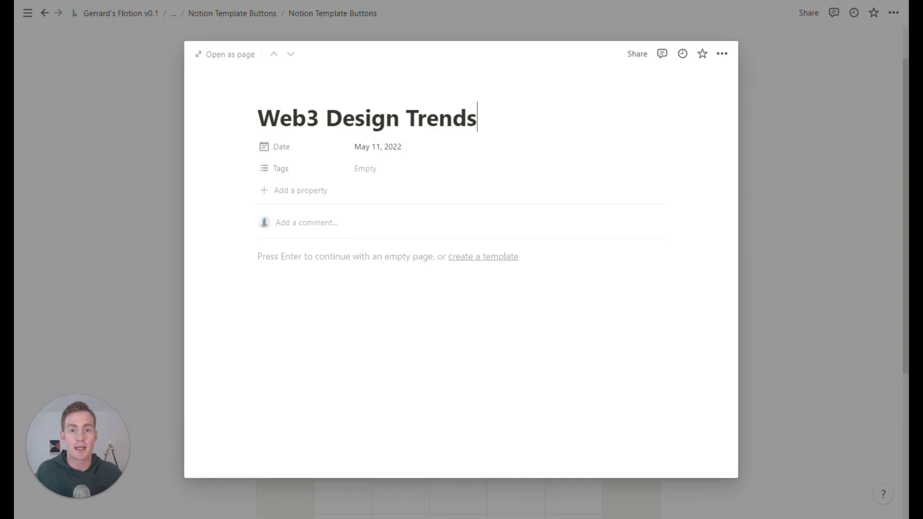
click(743, 249)
click(298, 120)
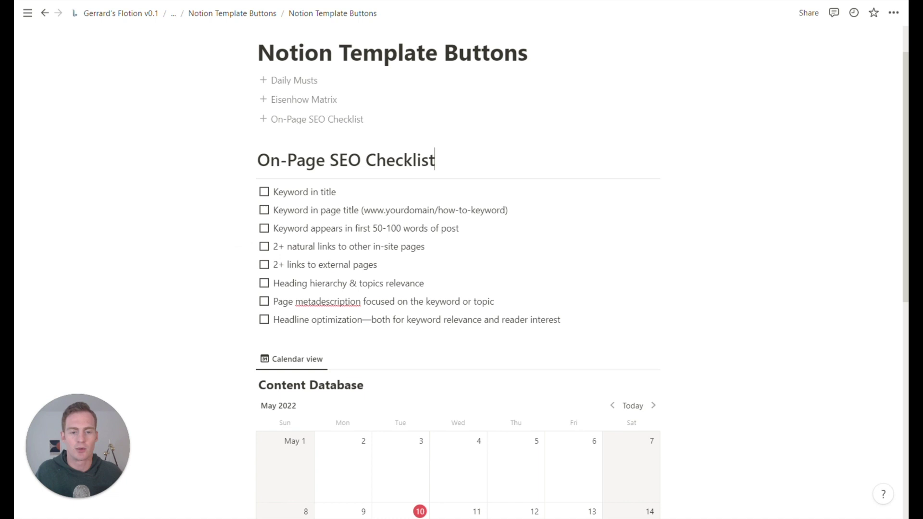
Paste the copied SEO checklist into a new Content Database template as an ordinary copy
drag(774, 333, 302, 149)
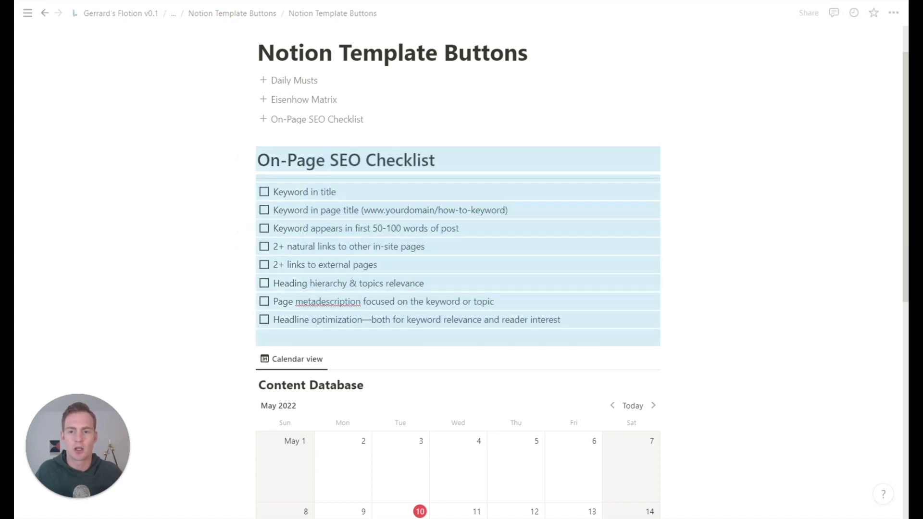
scroll(460, 452, down, 2)
click(459, 427)
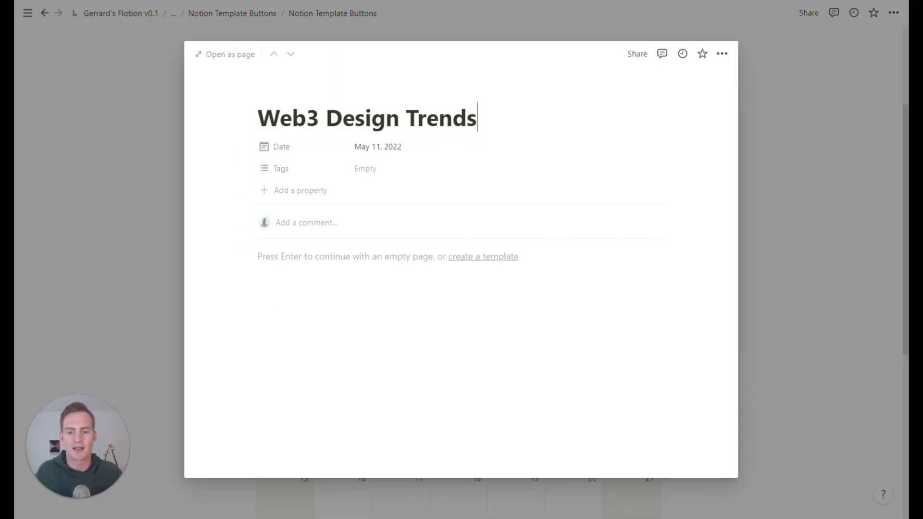
click(469, 257)
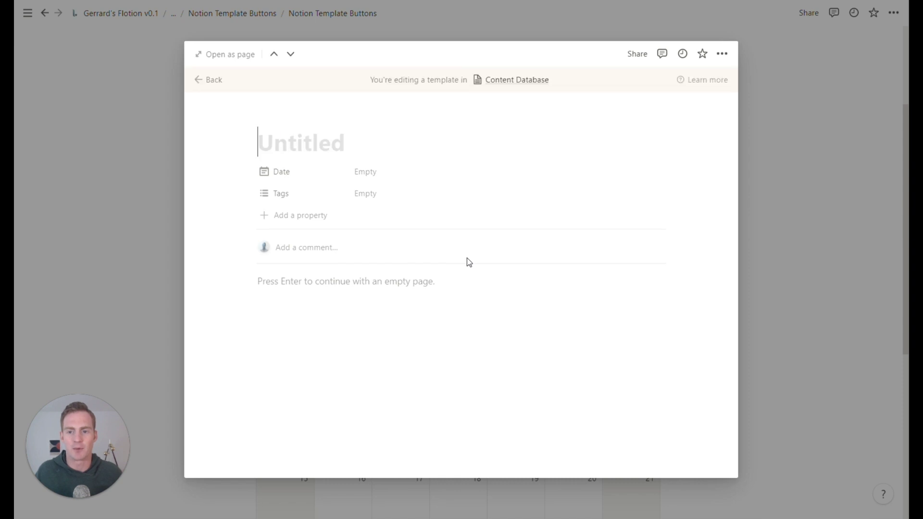
click(335, 282)
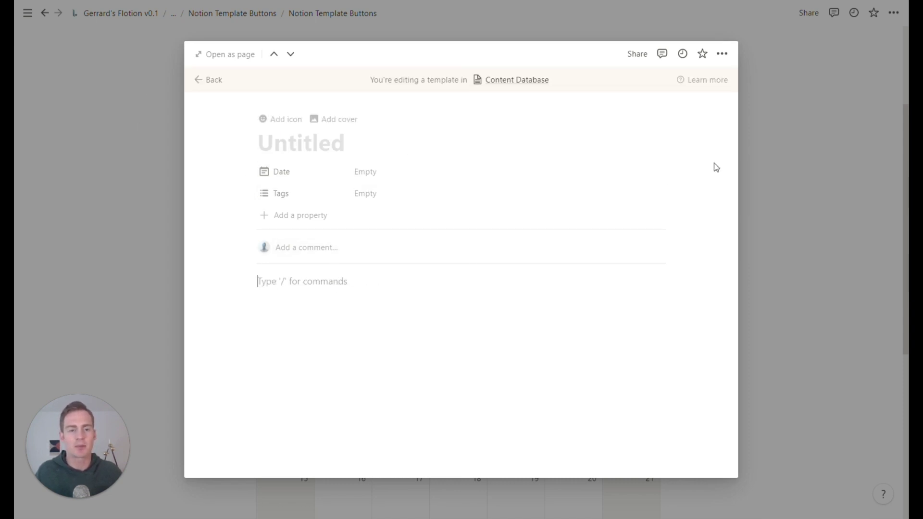
key(ctrl+v)
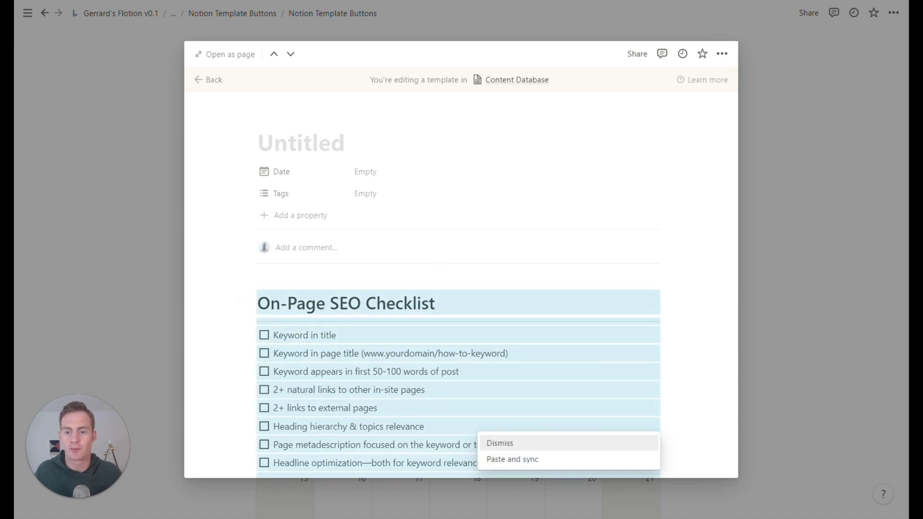
click(258, 143)
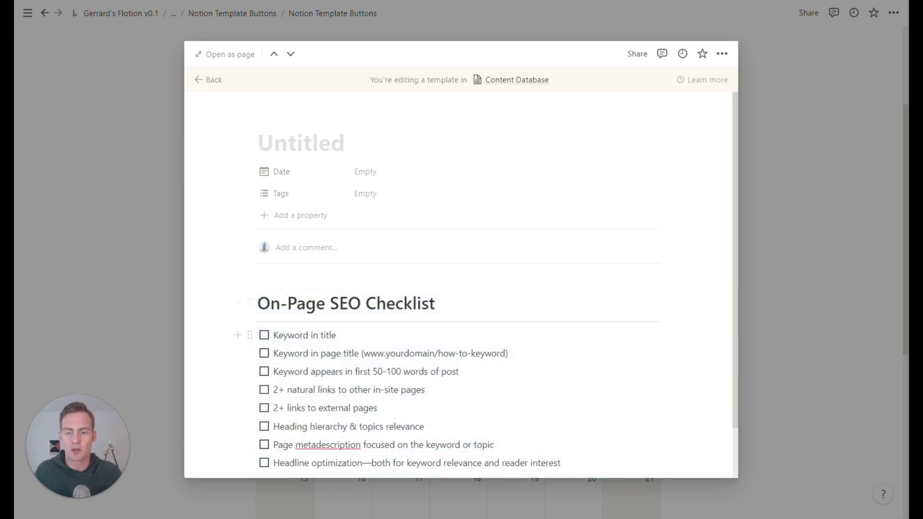
Title the template 'On-Page SEO Checklist' using the copied heading text
triple_click(375, 305)
key(ctrl+c)
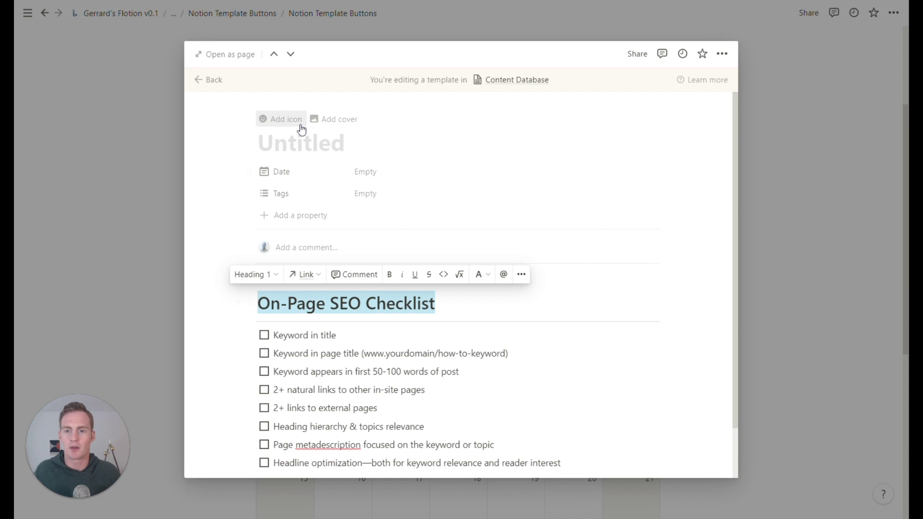
click(298, 143)
key(ctrl+v)
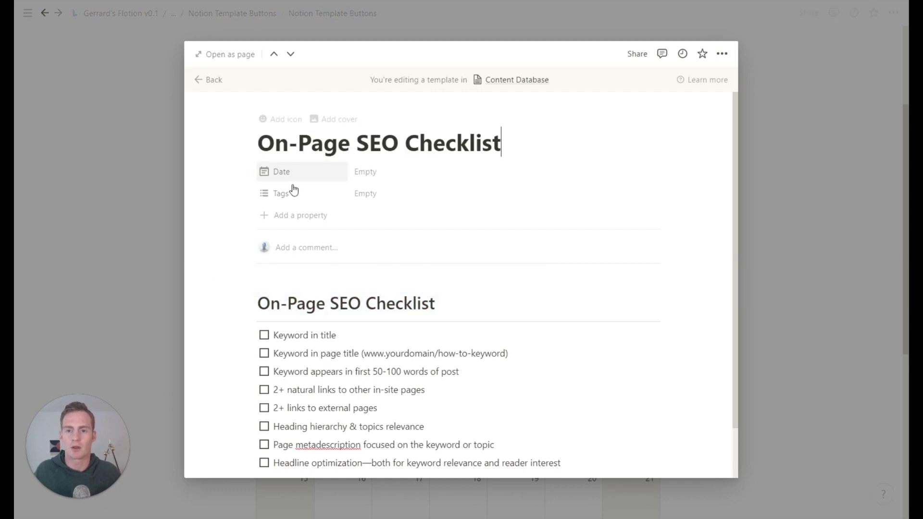
click(207, 79)
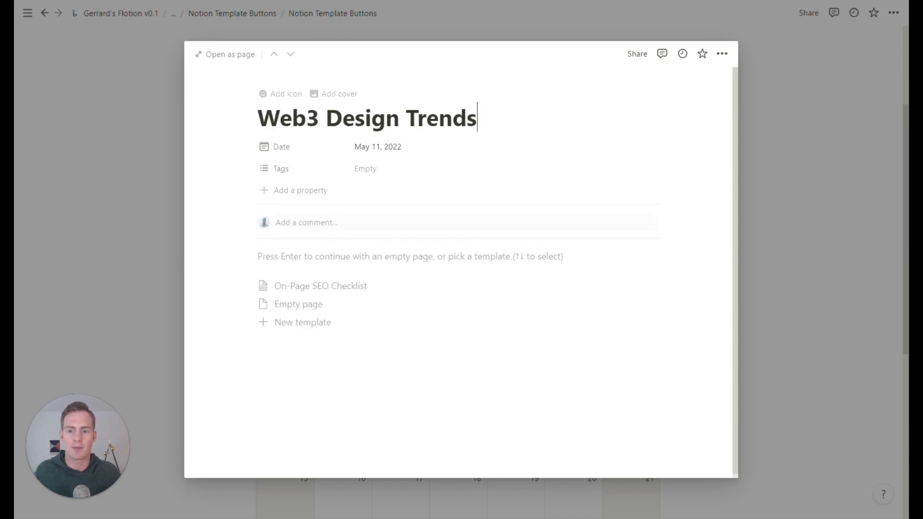
Apply the On-Page SEO Checklist template to Web3 Design Trends and tick its first three items
click(309, 286)
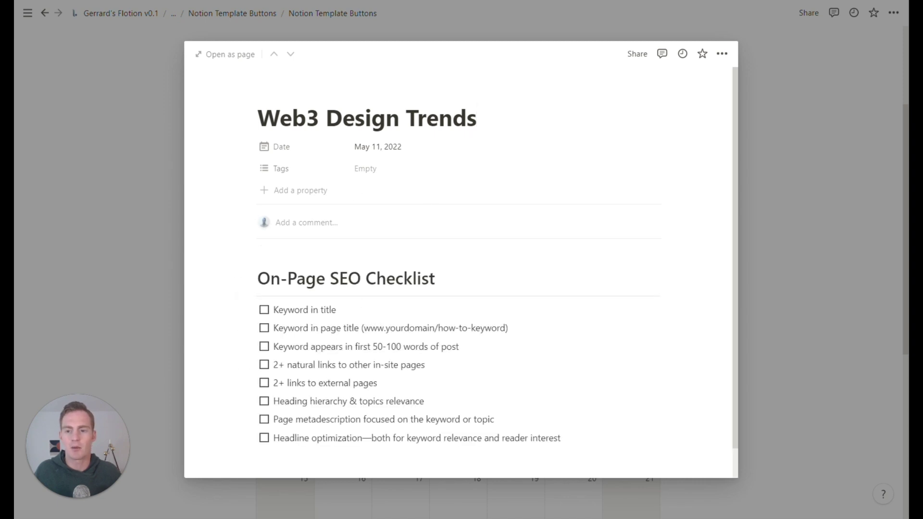
key(Return)
click(299, 262)
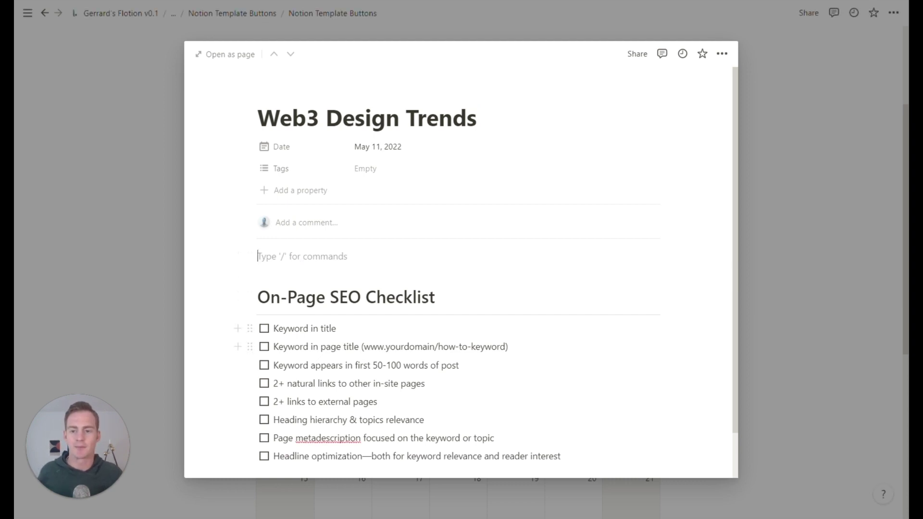
scroll(288, 336, down, 1)
click(264, 277)
click(264, 295)
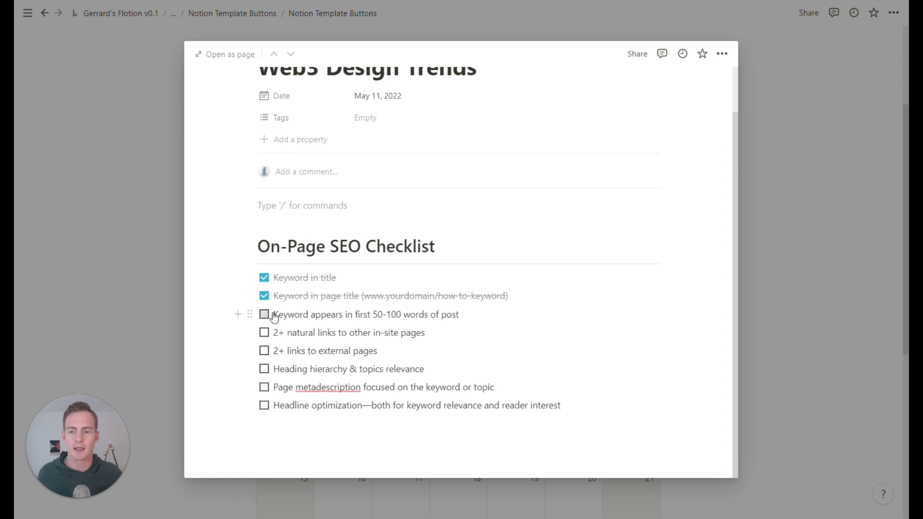
click(264, 314)
scroll(618, 227, up, 1)
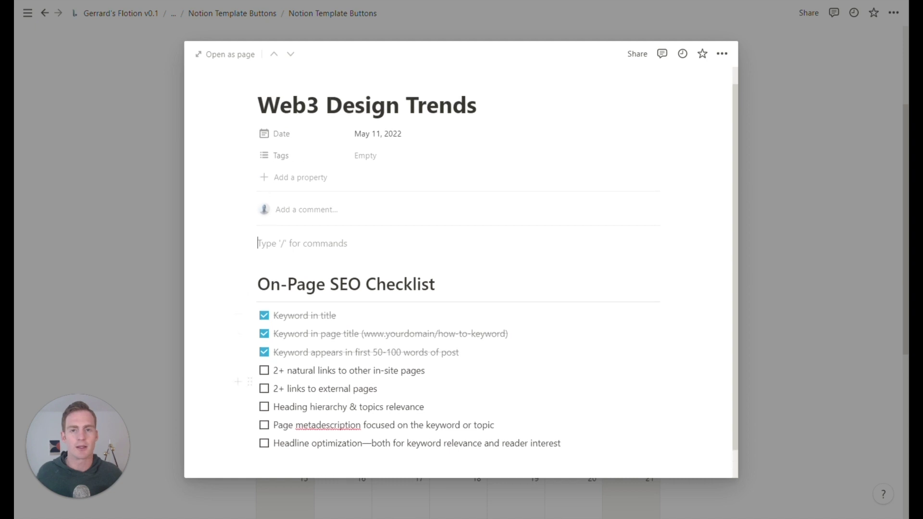
click(820, 219)
Start a new Content Database template, abandon it, and show the templates list
scroll(673, 217, down, 1)
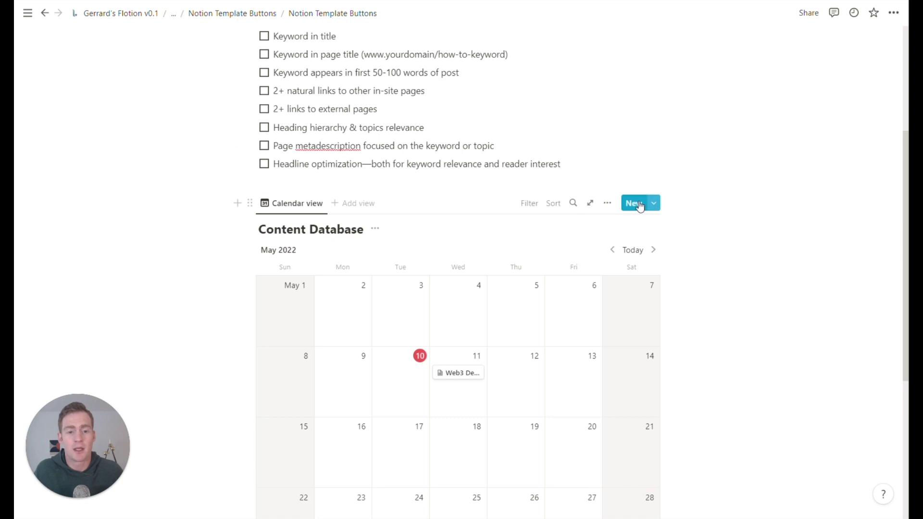
click(635, 203)
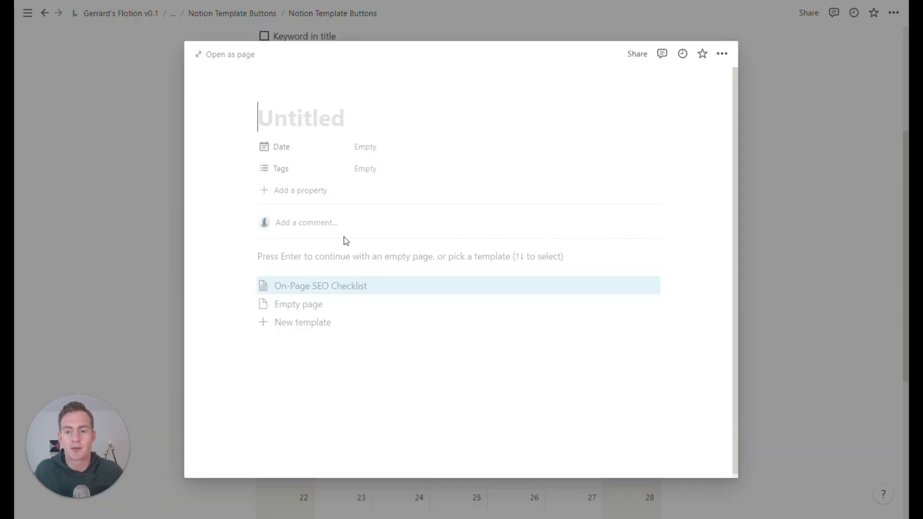
click(317, 324)
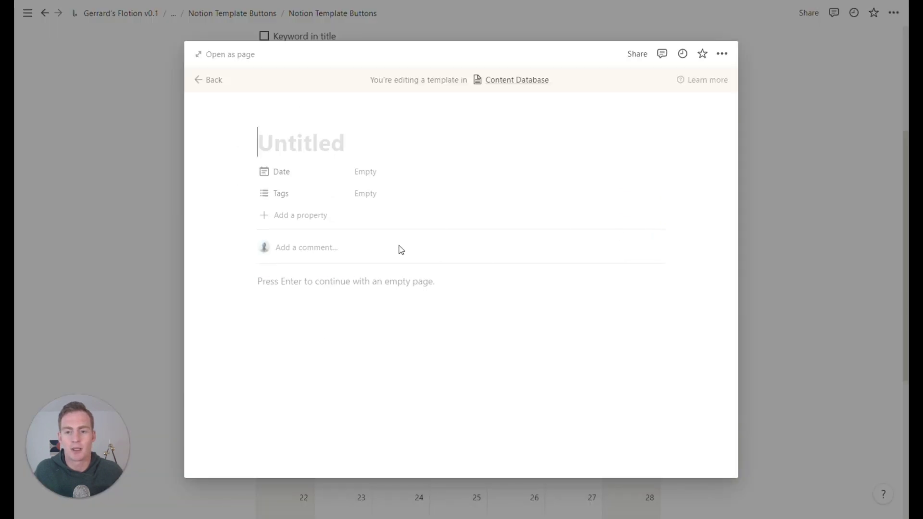
click(754, 228)
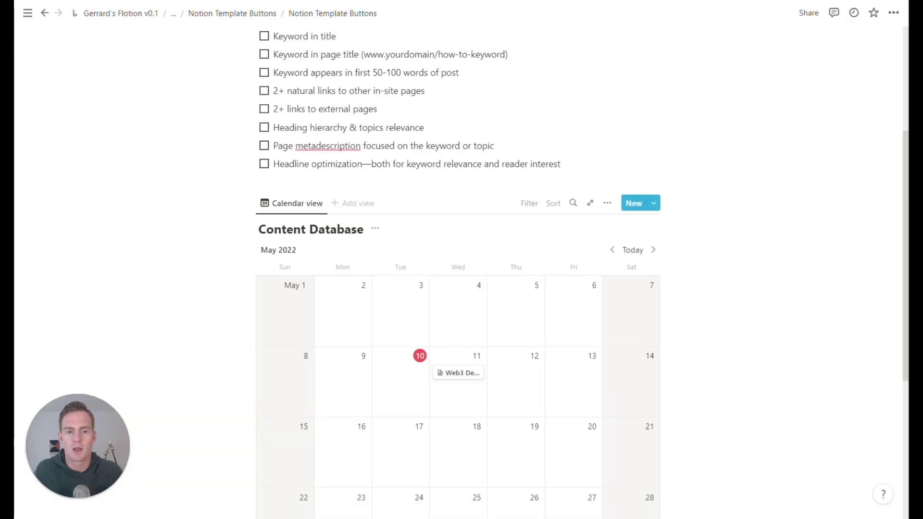
click(654, 204)
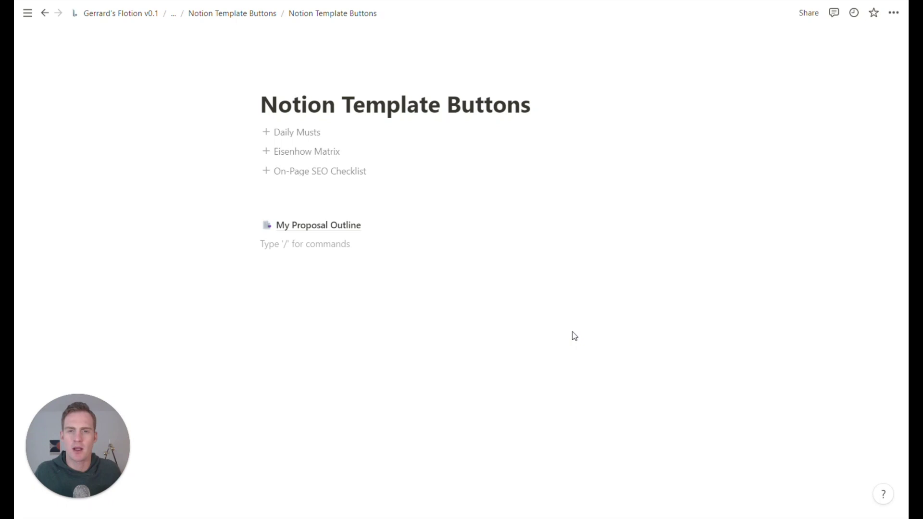
Browse the My Proposal Outline sections, jumping to Delivery from the Contents list
click(327, 228)
scroll(461, 264, down, 6)
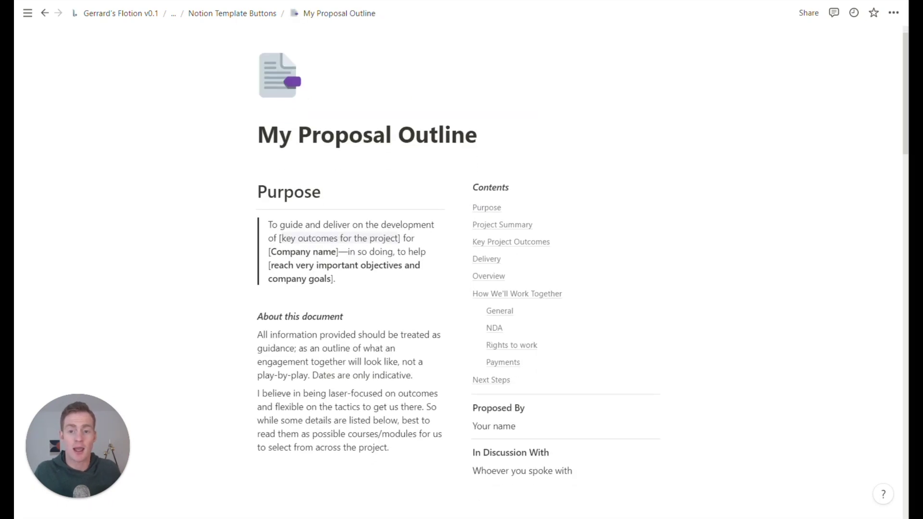
scroll(356, 273, down, 6)
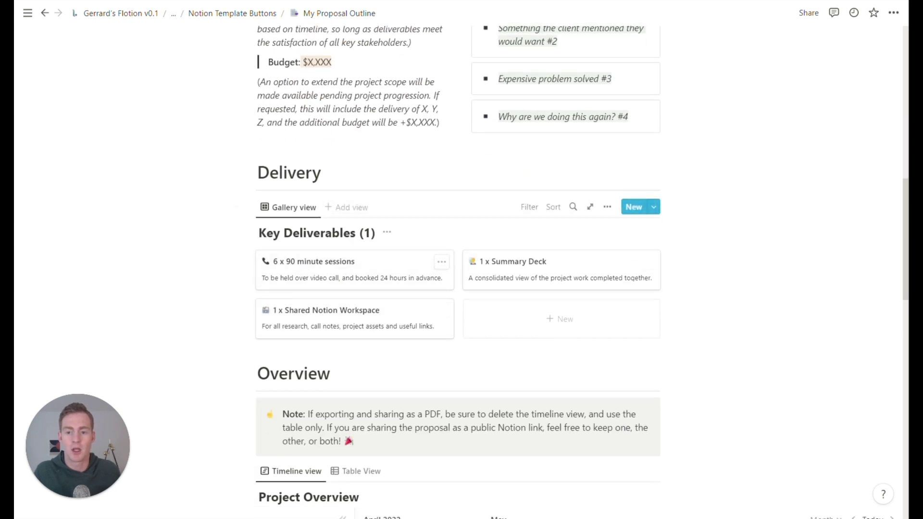
scroll(421, 279, down, 5)
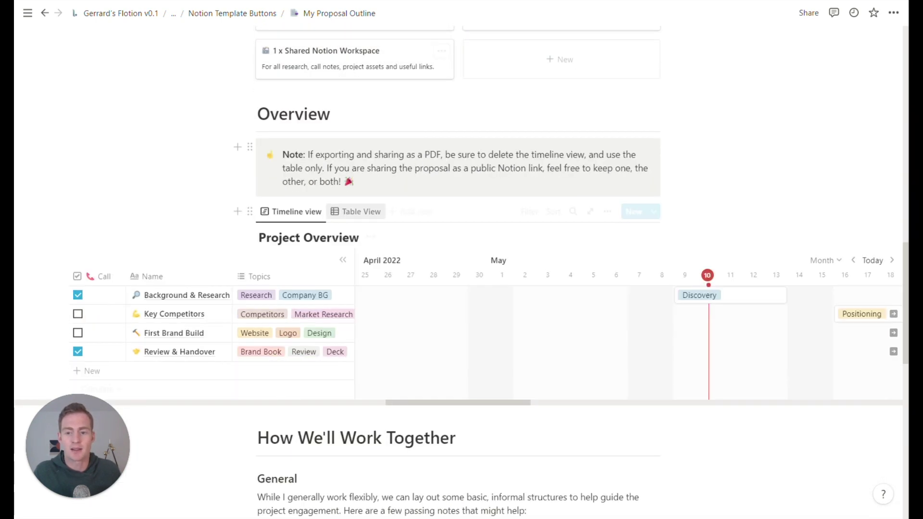
scroll(482, 324, right, 8)
scroll(489, 322, down, 5)
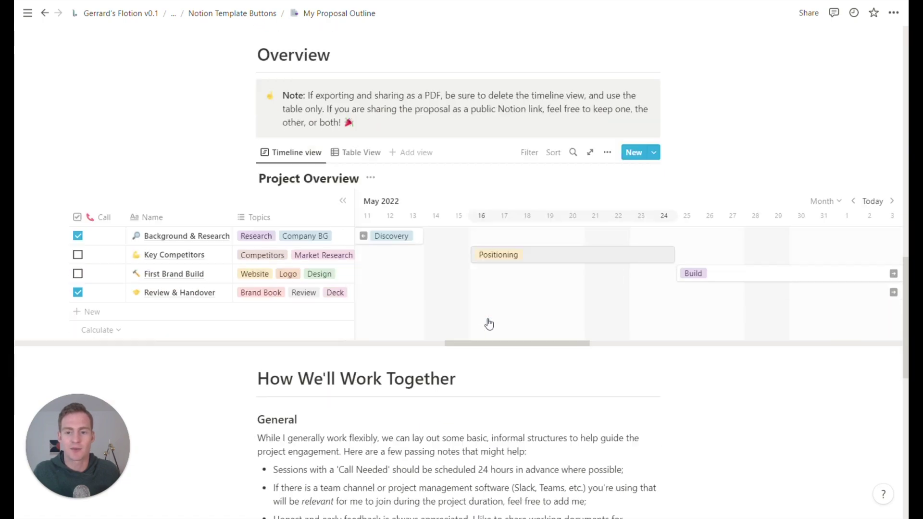
scroll(461, 270, down, 8)
scroll(462, 269, up, 14)
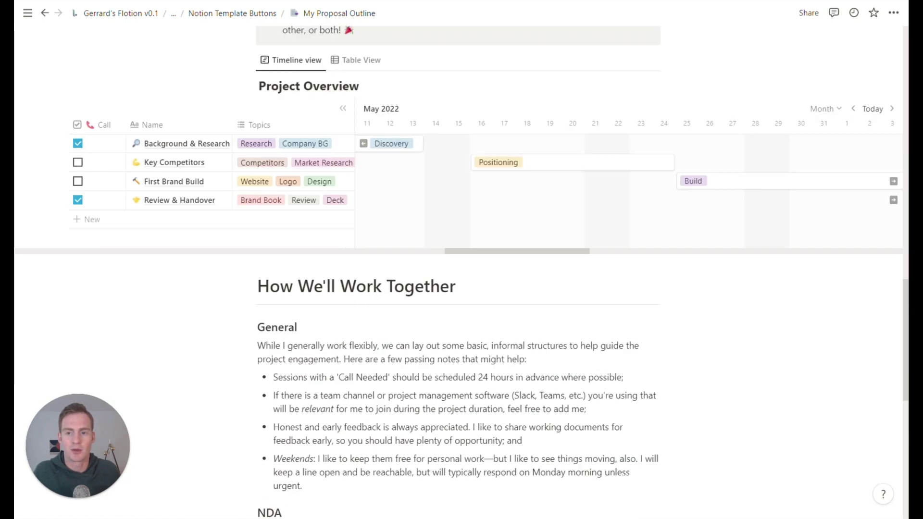
scroll(461, 269, up, 16)
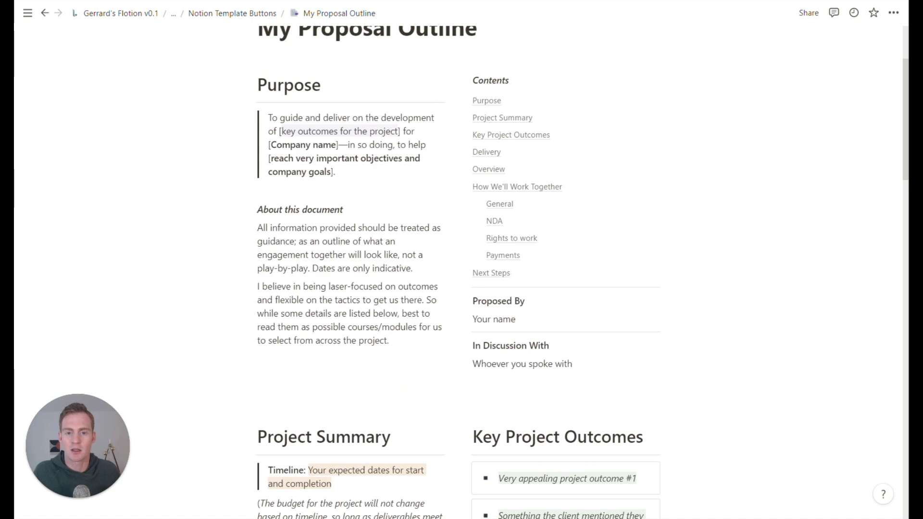
click(567, 284)
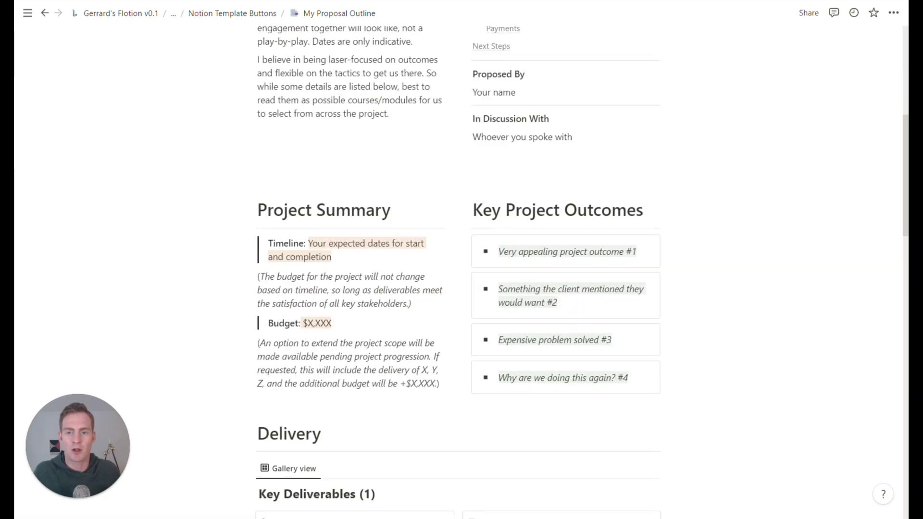
scroll(534, 166, down, 8)
scroll(533, 165, up, 14)
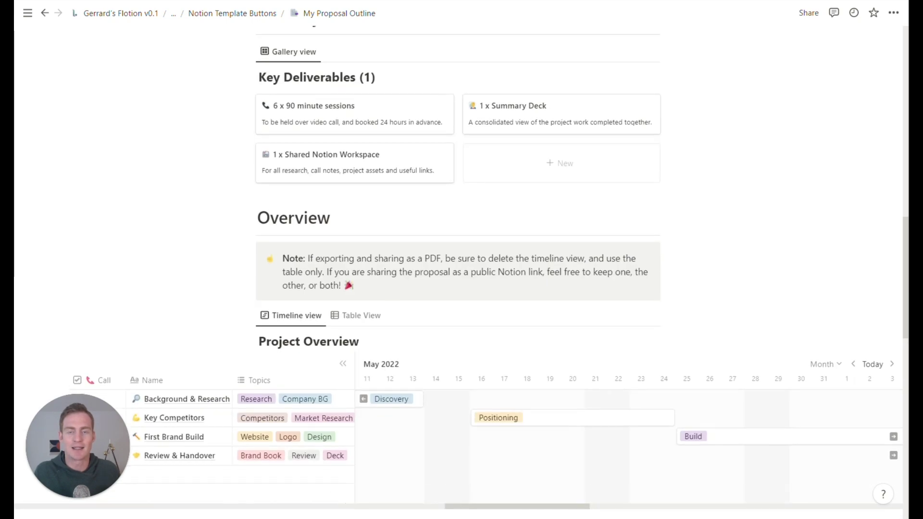
scroll(586, 283, up, 5)
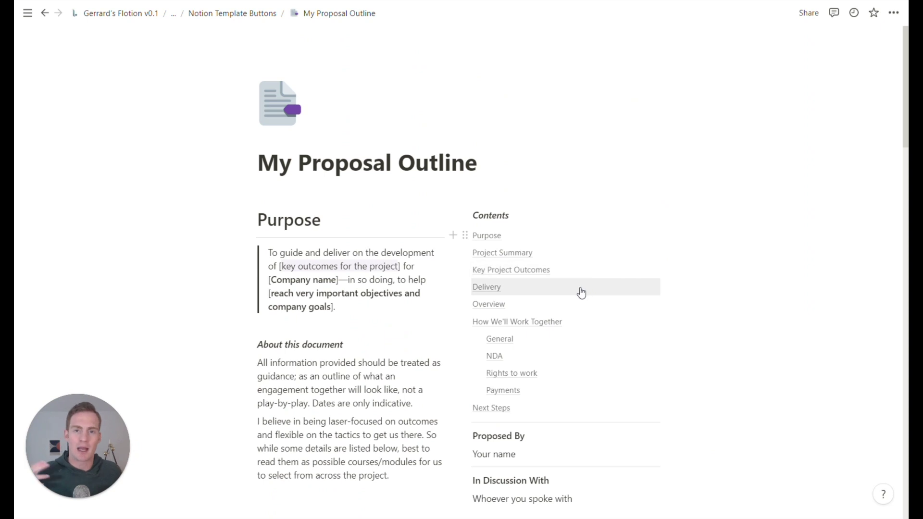
Insert a template button below the existing buttons and name it 'My Proposal Outline'
click(253, 14)
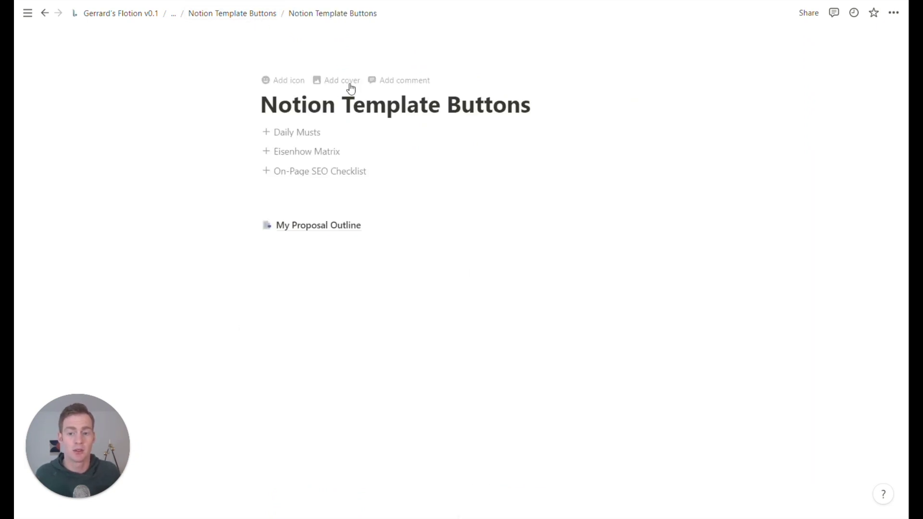
click(269, 189)
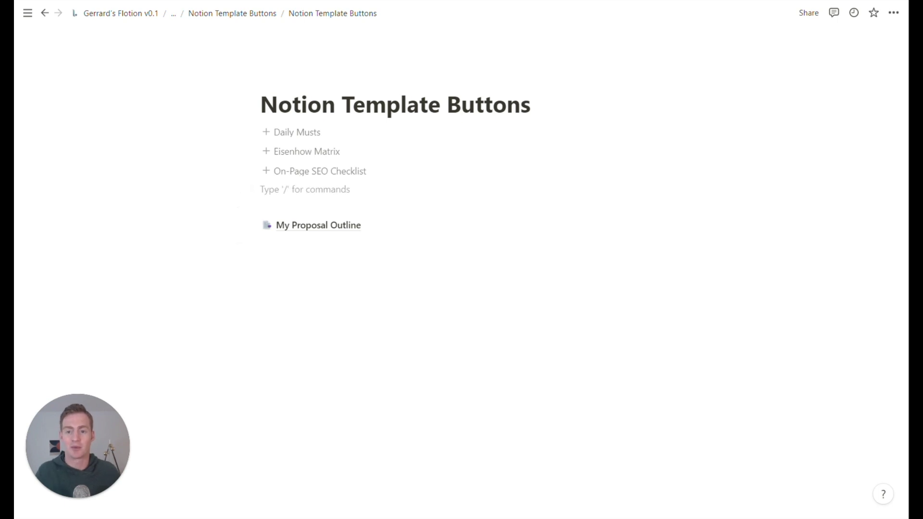
text(/template)
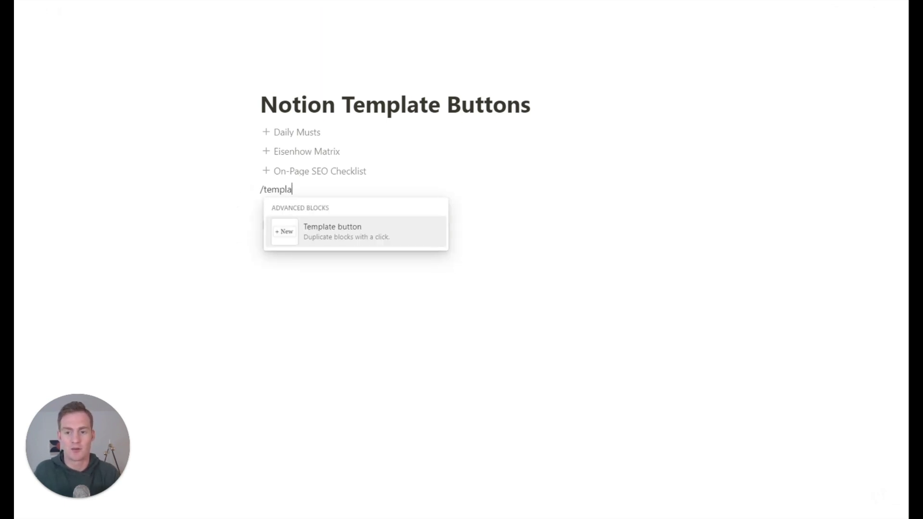
key(Return)
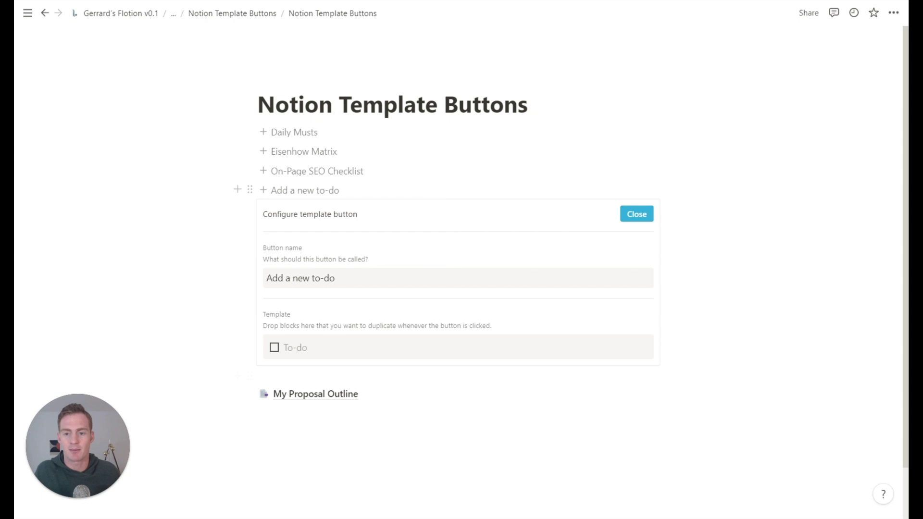
key(shift+Home)
text(My)
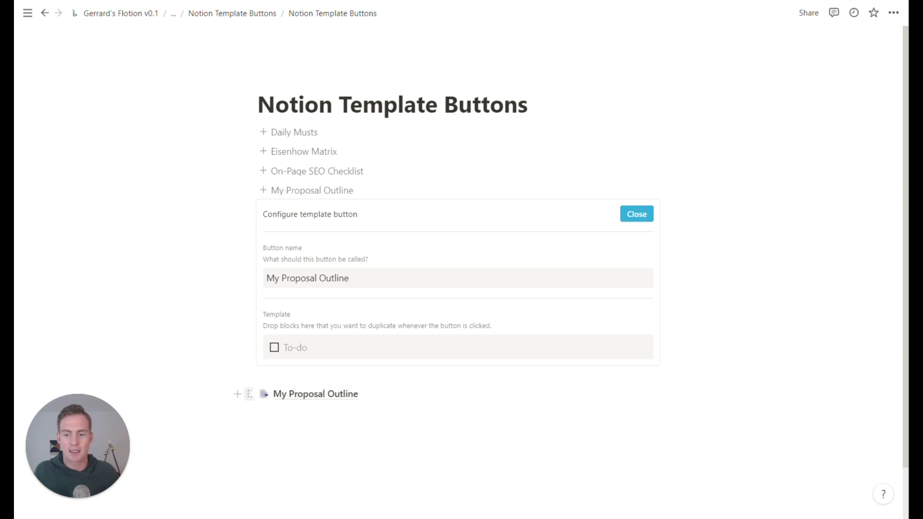
Move the My Proposal Outline page into the template, delete the default to-do, and test it
drag(244, 393, 273, 349)
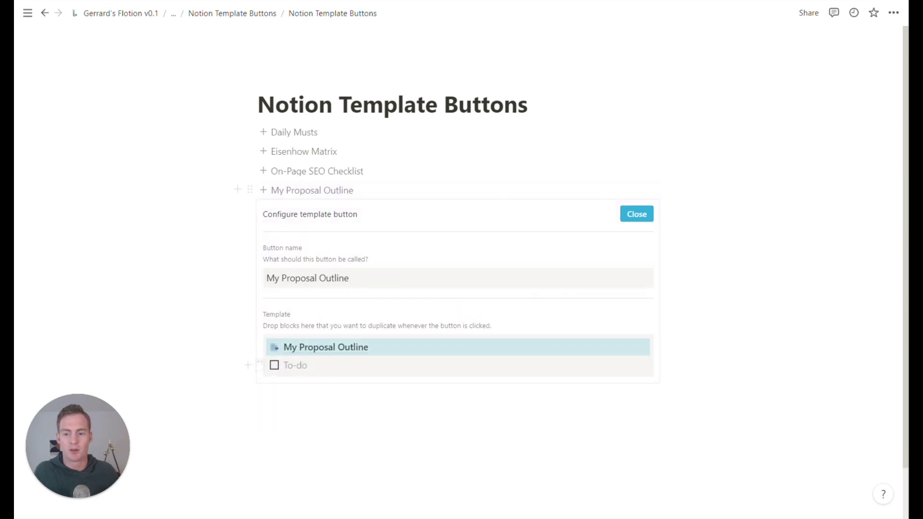
click(258, 366)
click(194, 296)
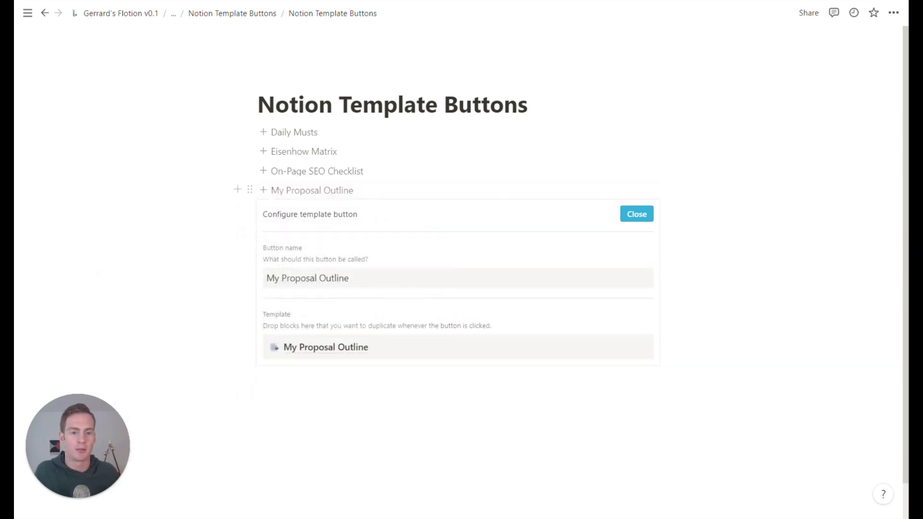
click(634, 214)
click(368, 193)
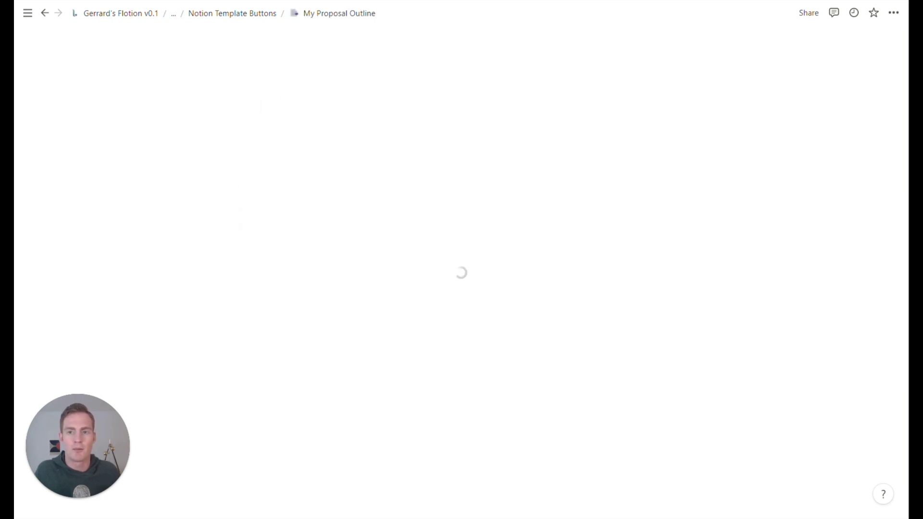
Review the copied proposal page, then return to Notion Template Buttons and select the copy
scroll(462, 260, down, 10)
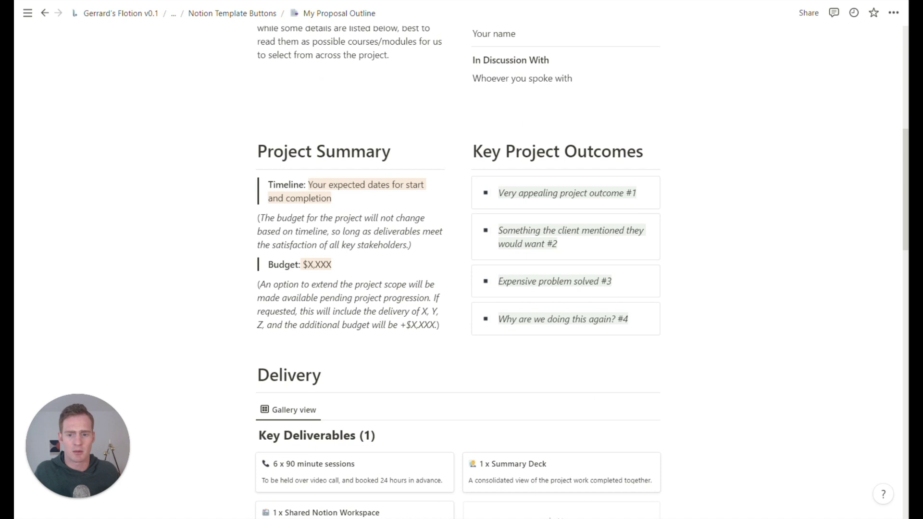
scroll(461, 259, up, 10)
click(235, 13)
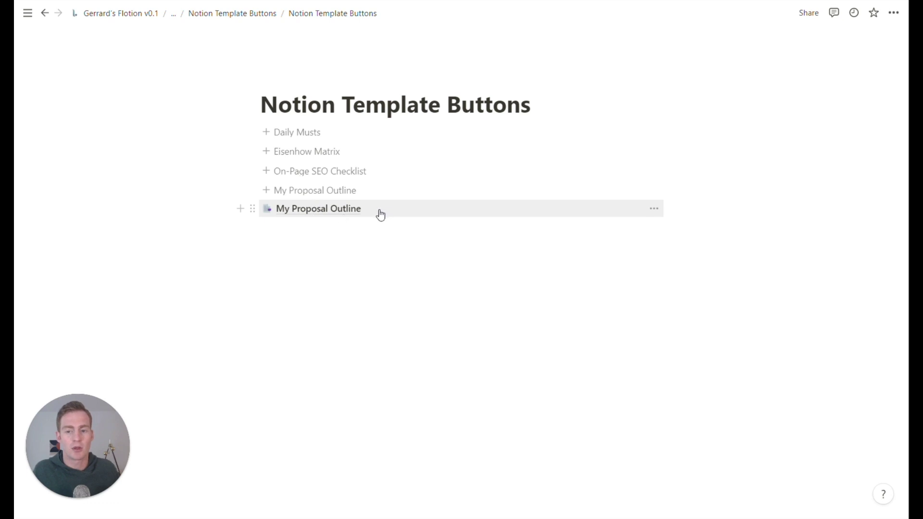
click(290, 211)
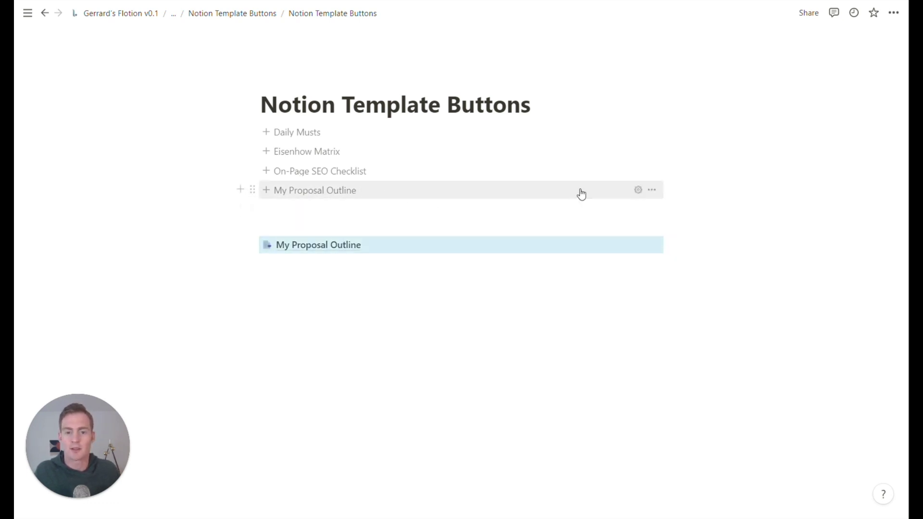
Turn the page inside the My Proposal Outline button's template into inline text
click(638, 190)
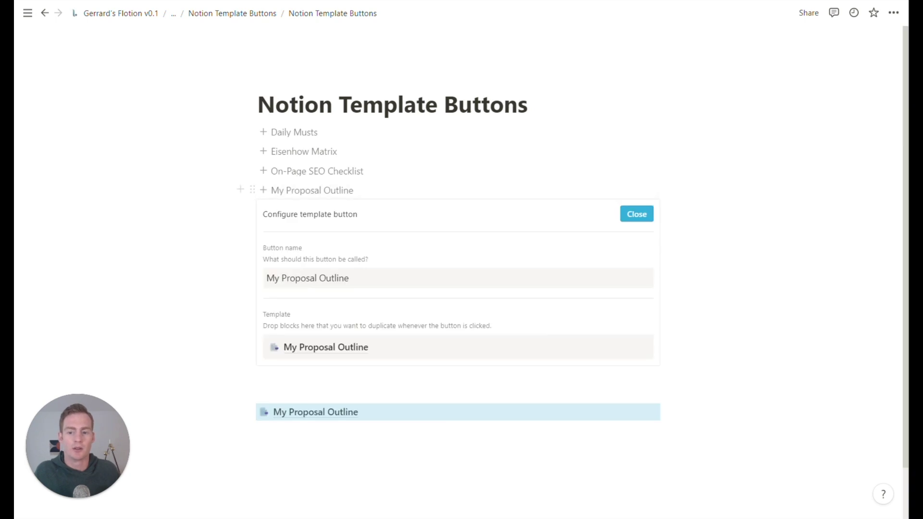
scroll(638, 189, down, 1)
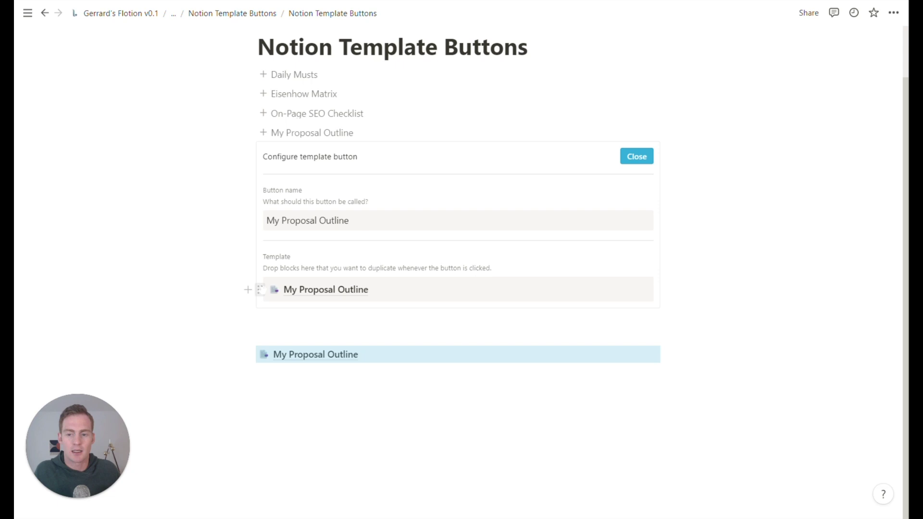
click(260, 290)
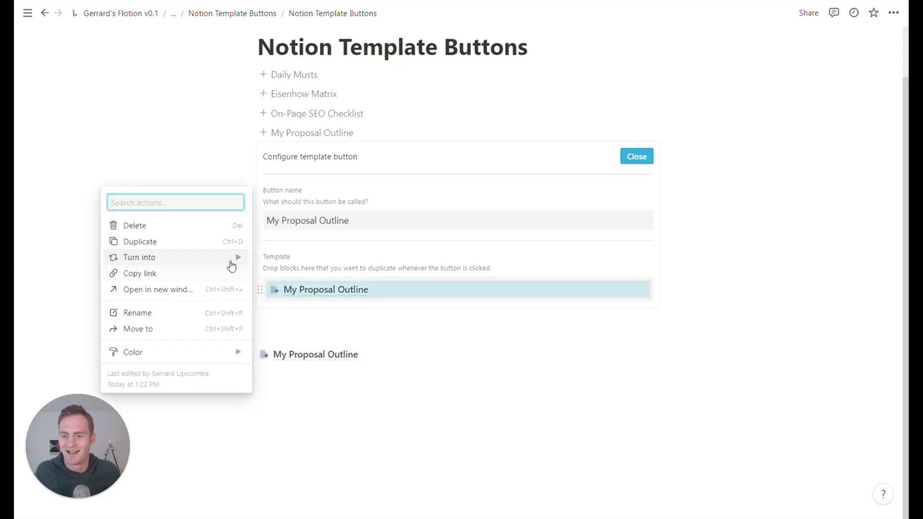
mouse_move(227, 258)
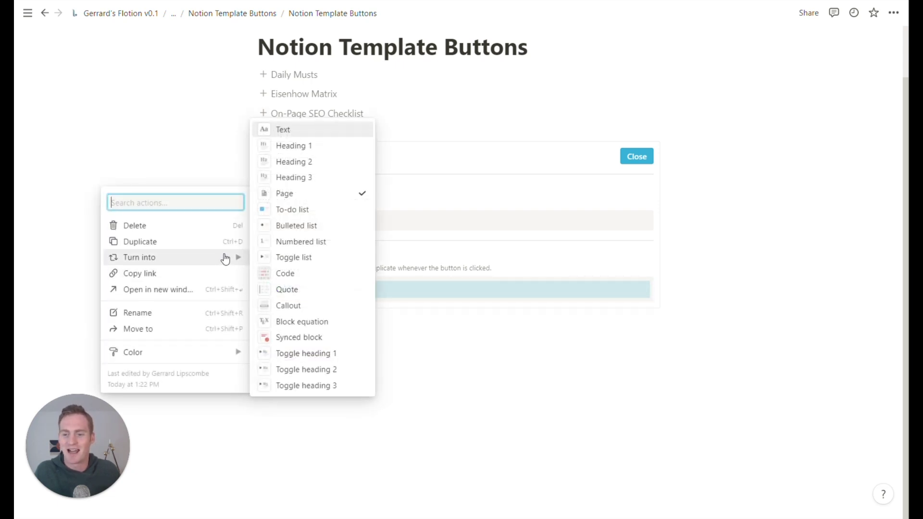
click(313, 137)
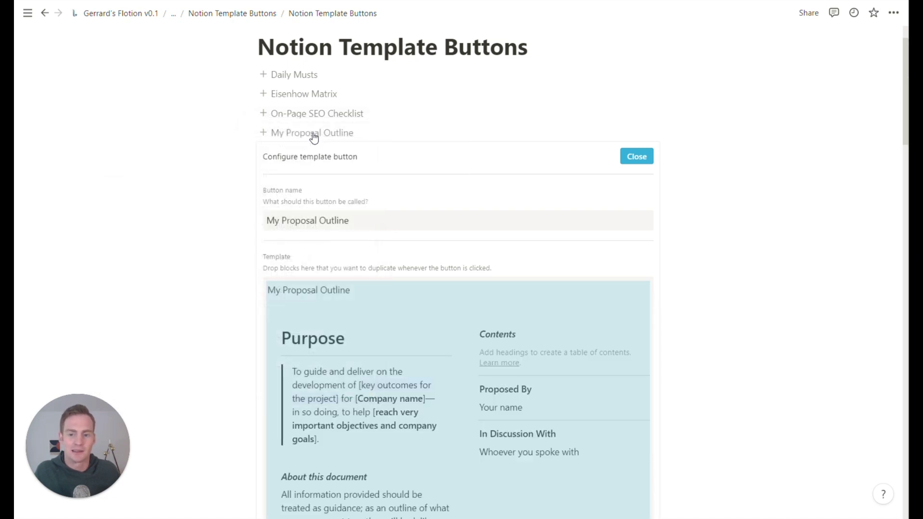
scroll(457, 288, down, 7)
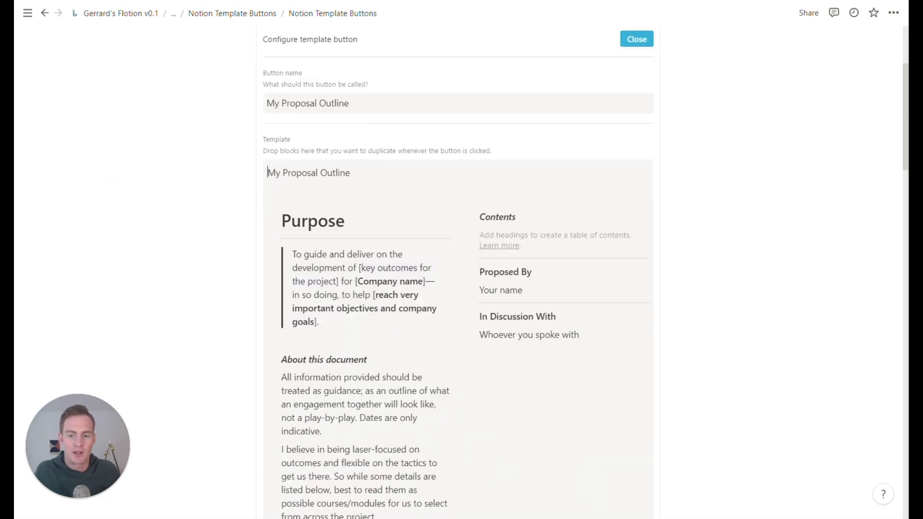
scroll(464, 259, down, 20)
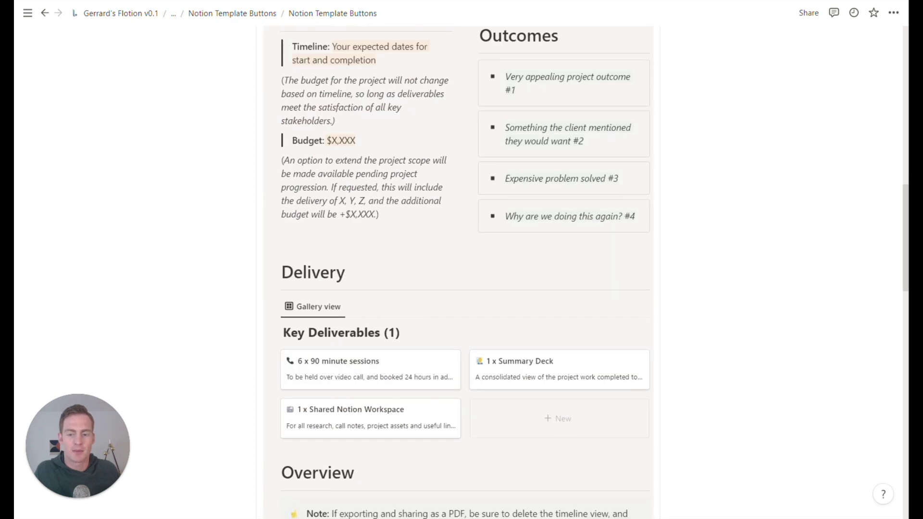
scroll(465, 269, down, 5)
scroll(464, 269, up, 14)
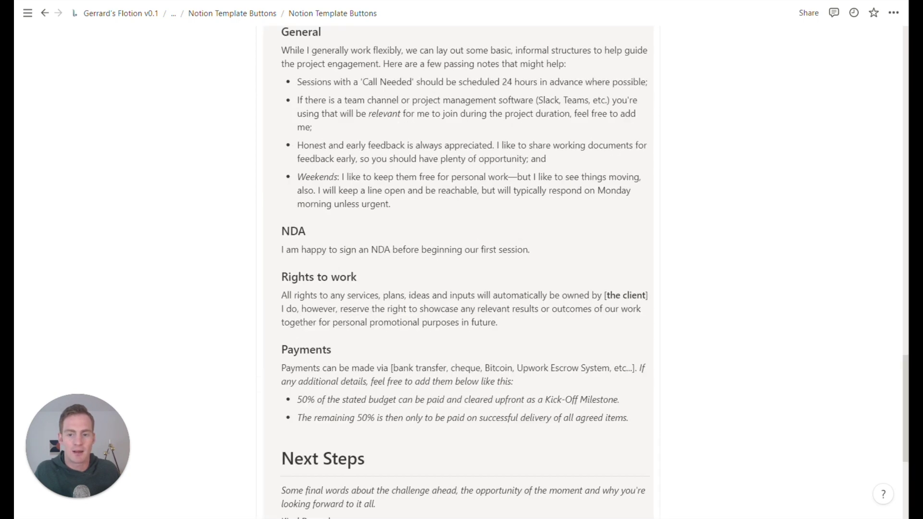
scroll(465, 269, up, 15)
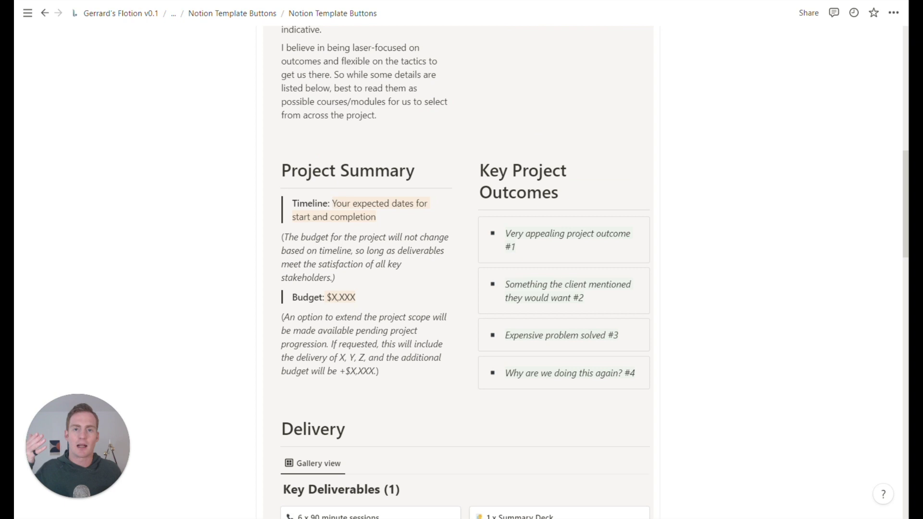
Delete the leftover title line and empty block so the template starts at Purpose
drag(350, 186, 267, 186)
key(BackSpace)
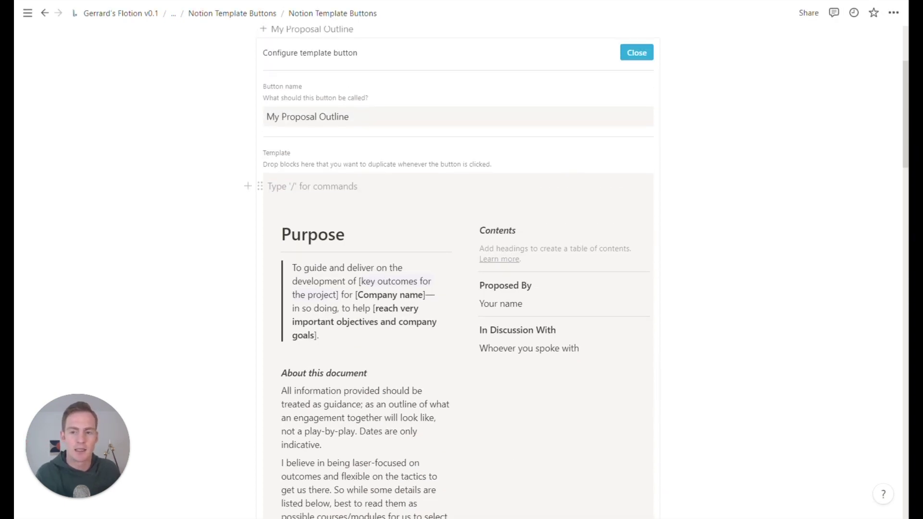
key(BackSpace)
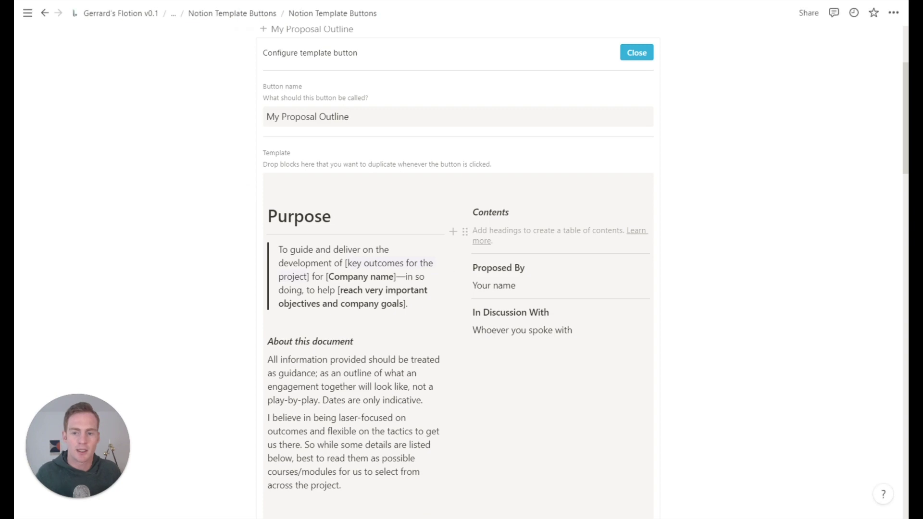
scroll(481, 270, down, 8)
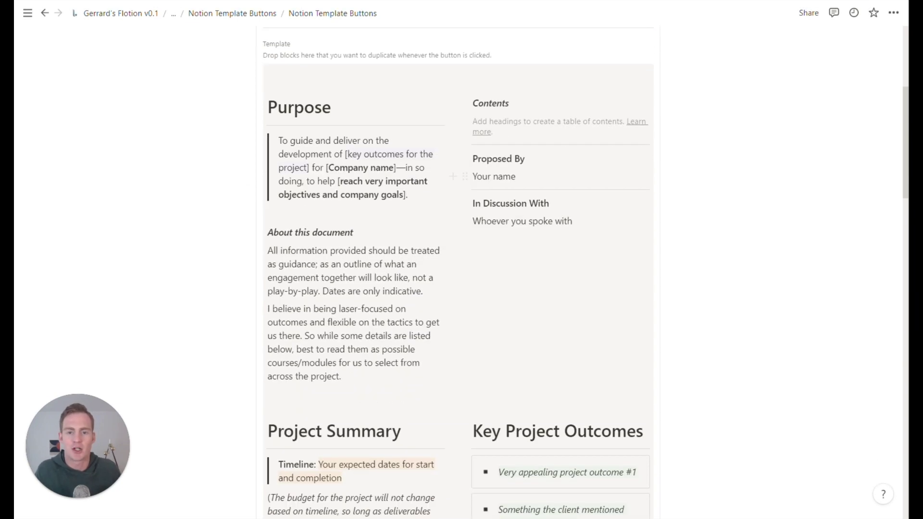
scroll(644, 218, down, 9)
scroll(644, 218, up, 20)
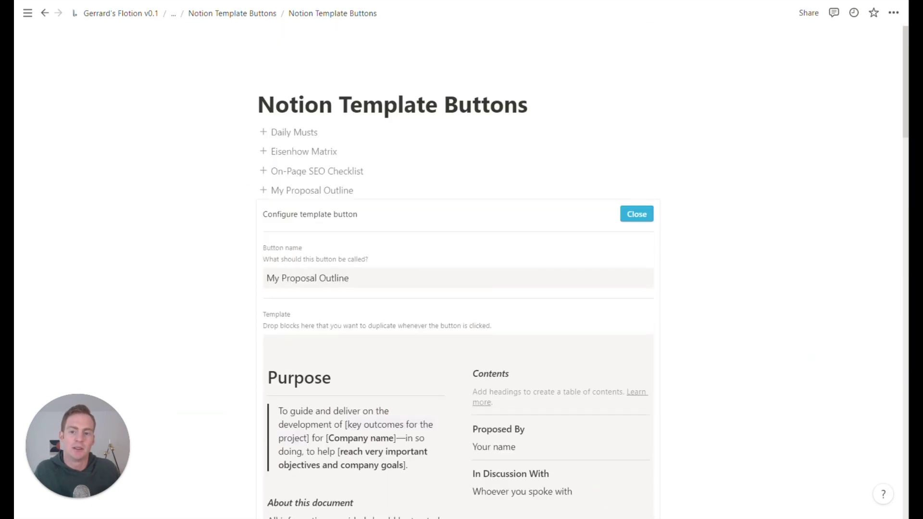
Test the updated proposal button, then undo the inserted proposal content
click(644, 217)
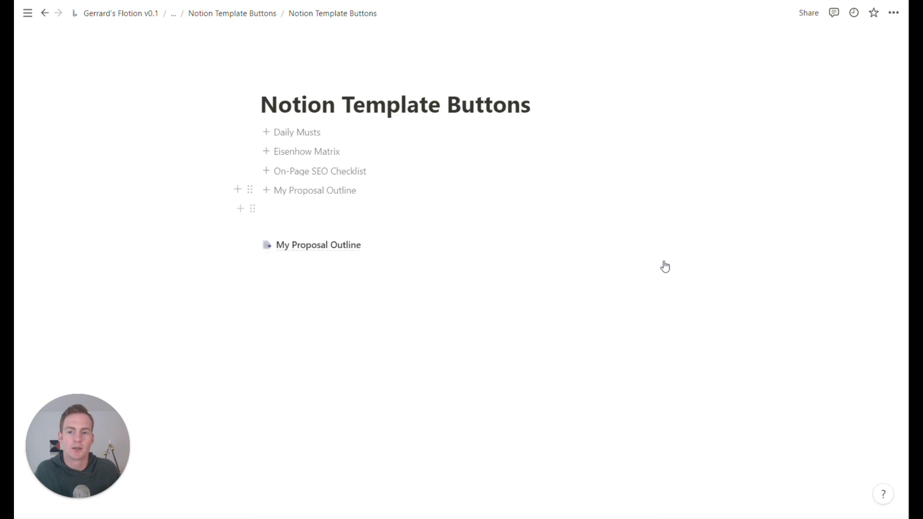
click(340, 197)
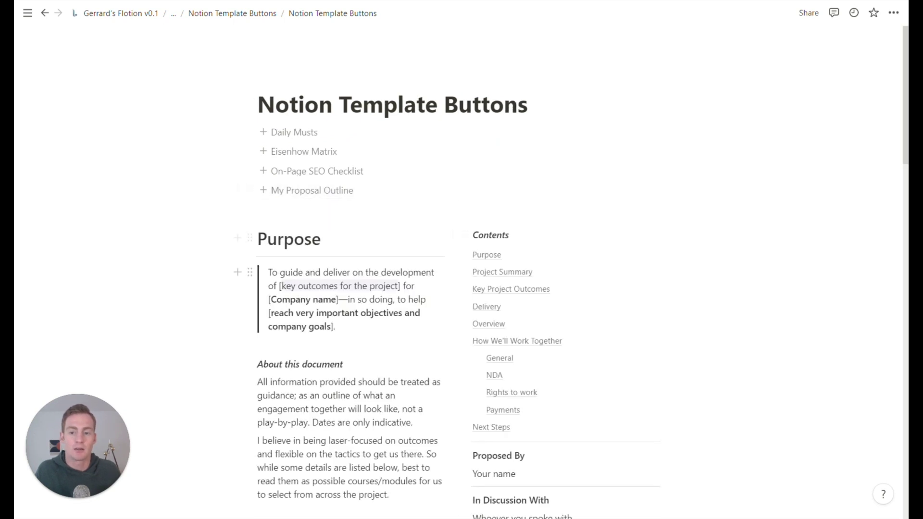
scroll(457, 269, down, 18)
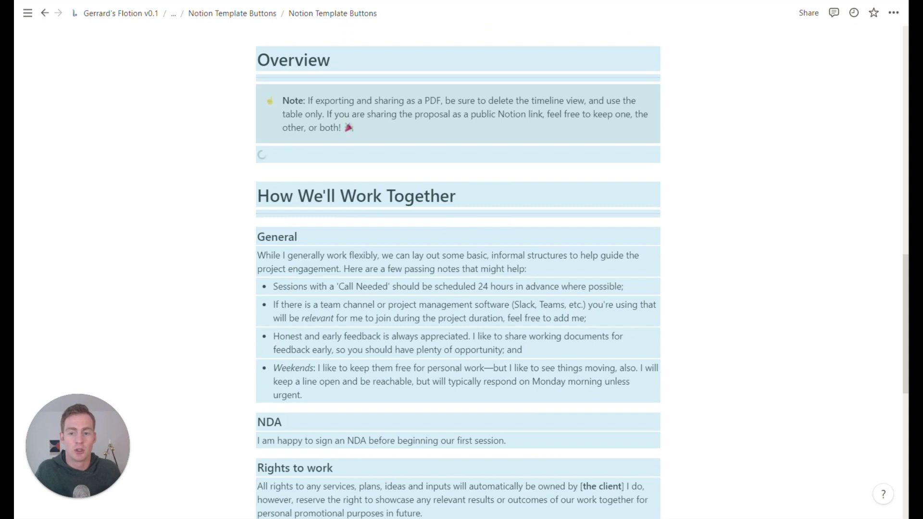
scroll(643, 260, up, 17)
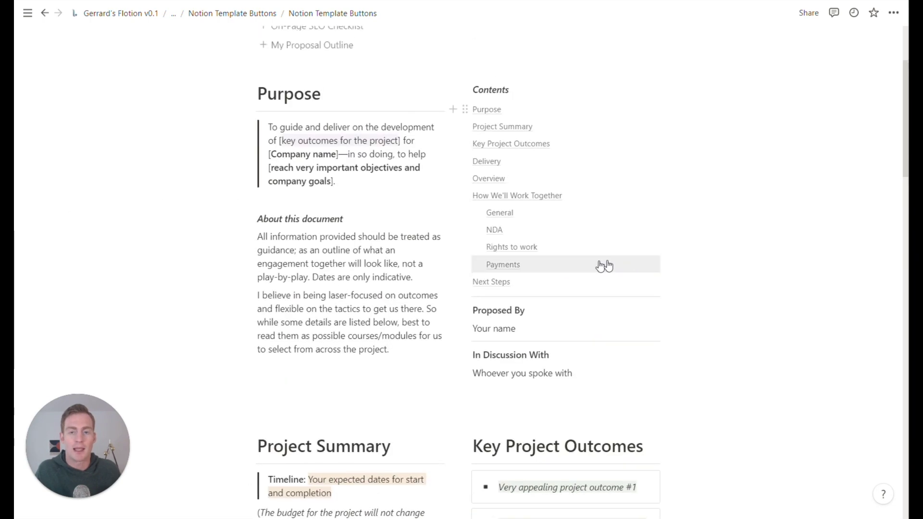
scroll(642, 260, up, 3)
key(ctrl+z)
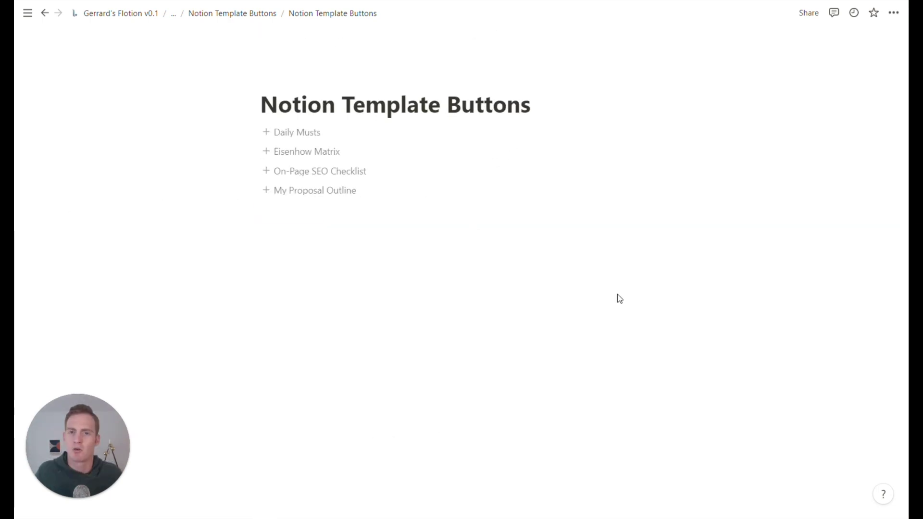
Insert the Daily Musts checklist and Eisenhower Matrix board from their buttons
click(260, 209)
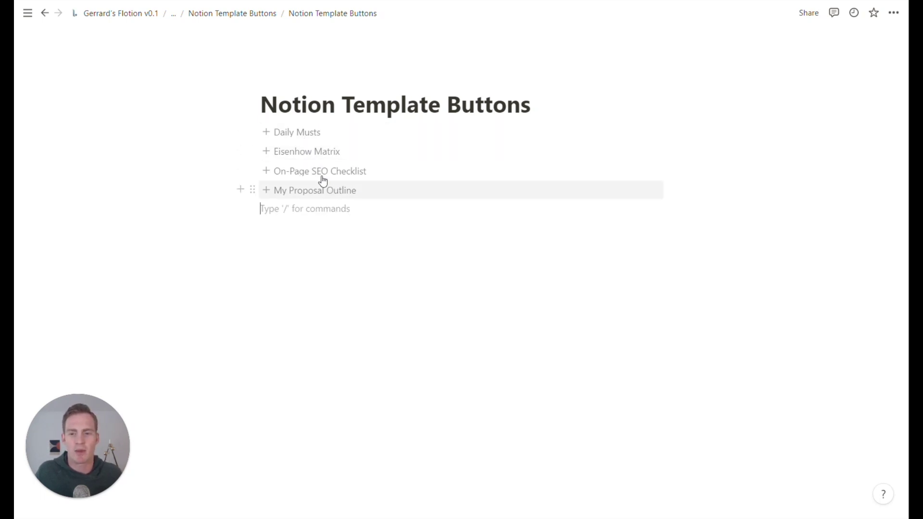
click(286, 133)
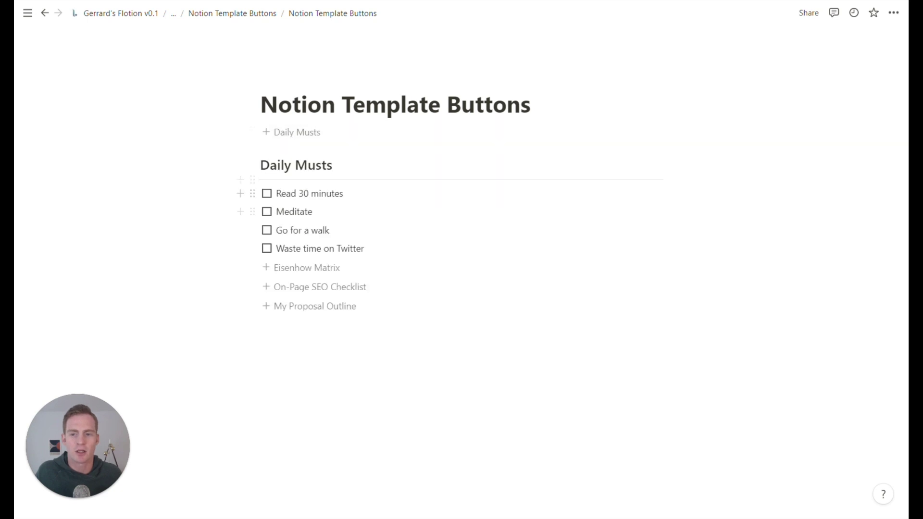
click(307, 269)
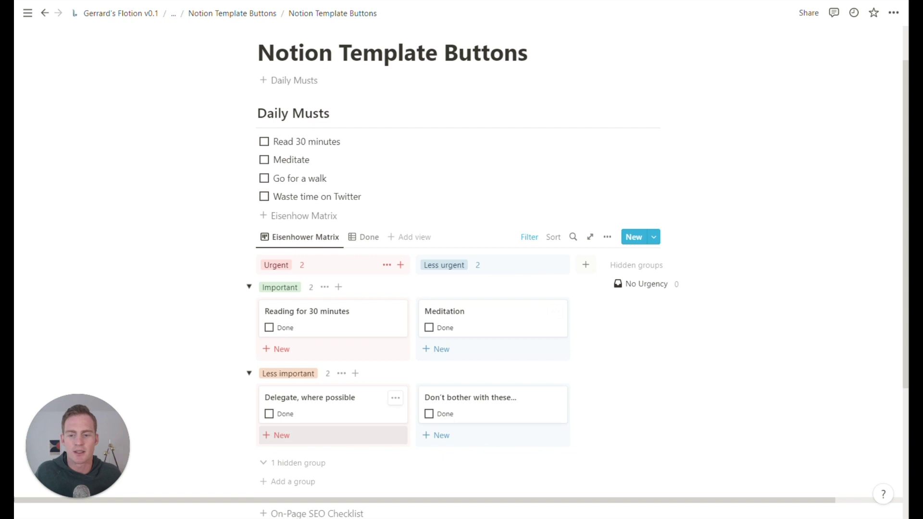
scroll(331, 364, down, 3)
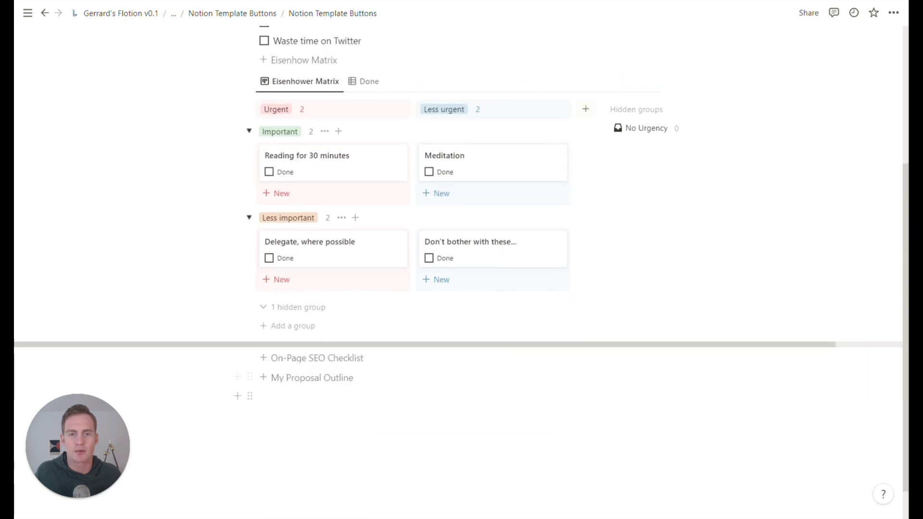
scroll(325, 383, up, 2)
Delete the generated Eisenhower Matrix board and the Daily Musts heading and list
drag(185, 183, 310, 267)
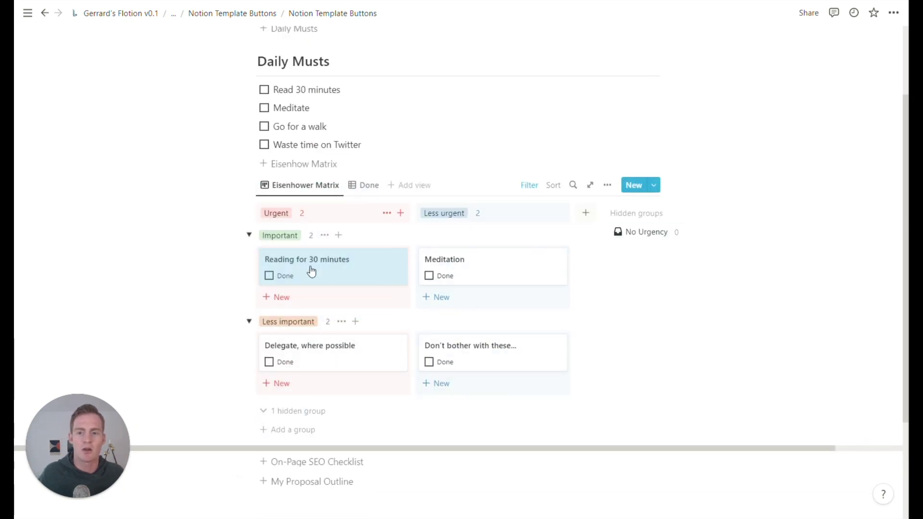
click(250, 184)
key(Delete)
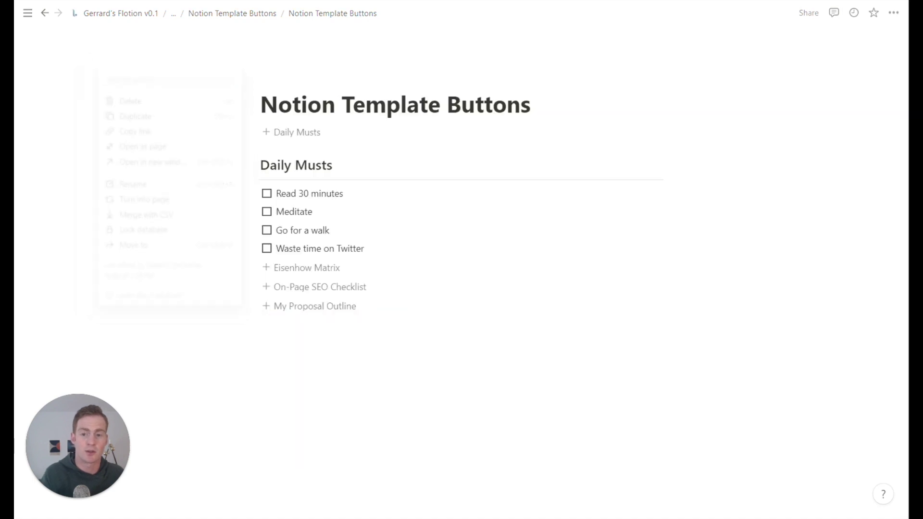
drag(202, 160, 332, 252)
key(Delete)
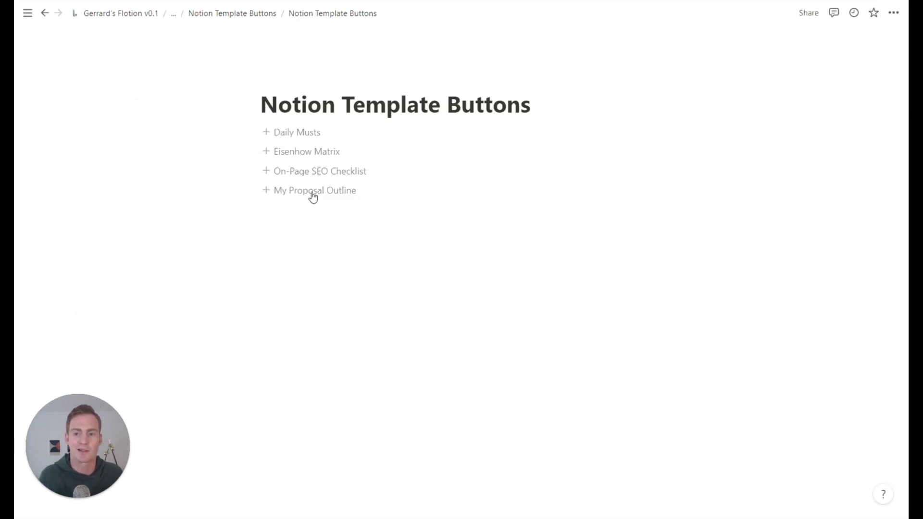
Create the 'Freelancer's Beginner Kit' toggle with a blue background and bold title
click(288, 209)
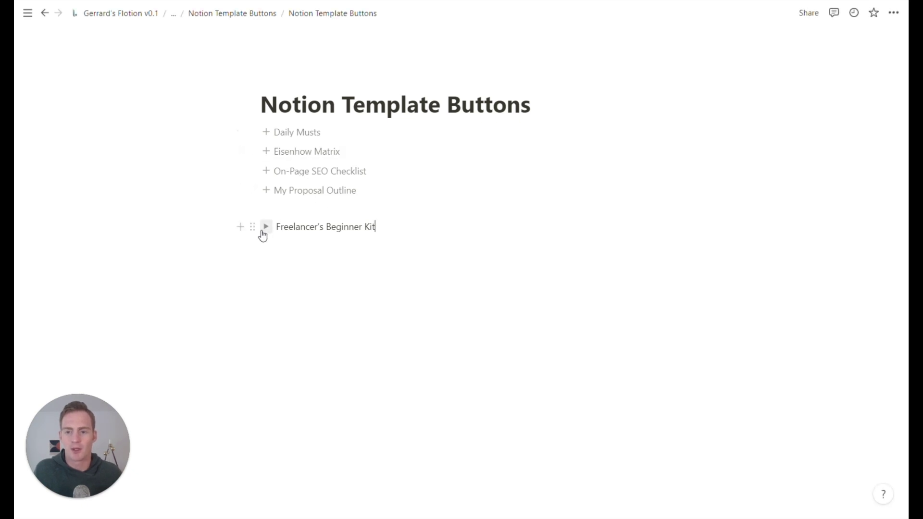
click(252, 228)
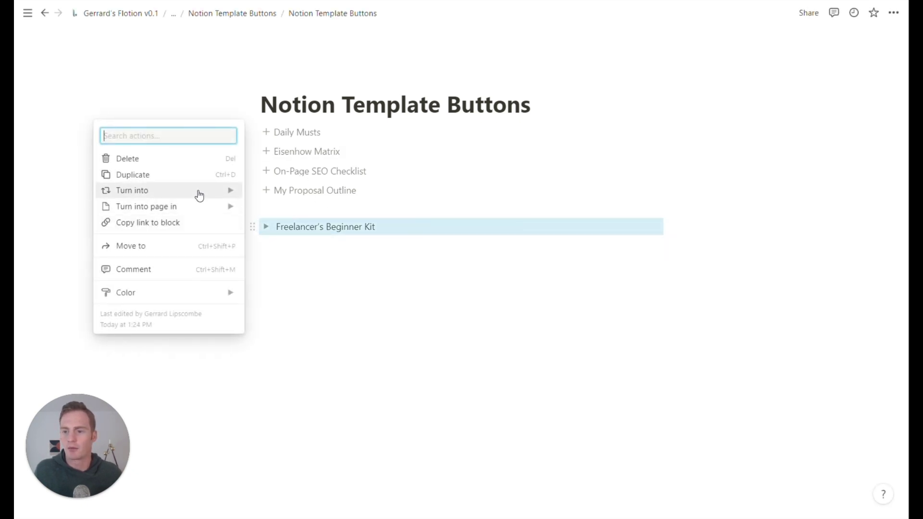
mouse_move(193, 294)
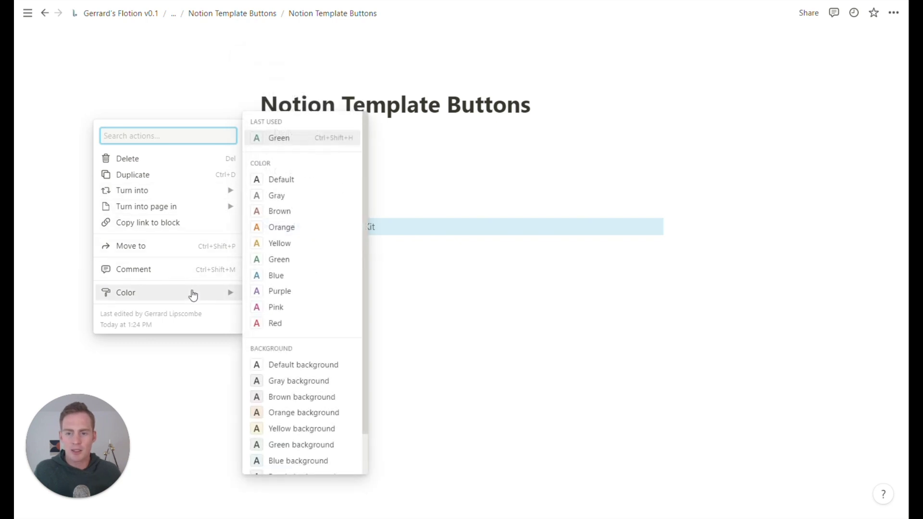
scroll(295, 370, down, 2)
click(296, 416)
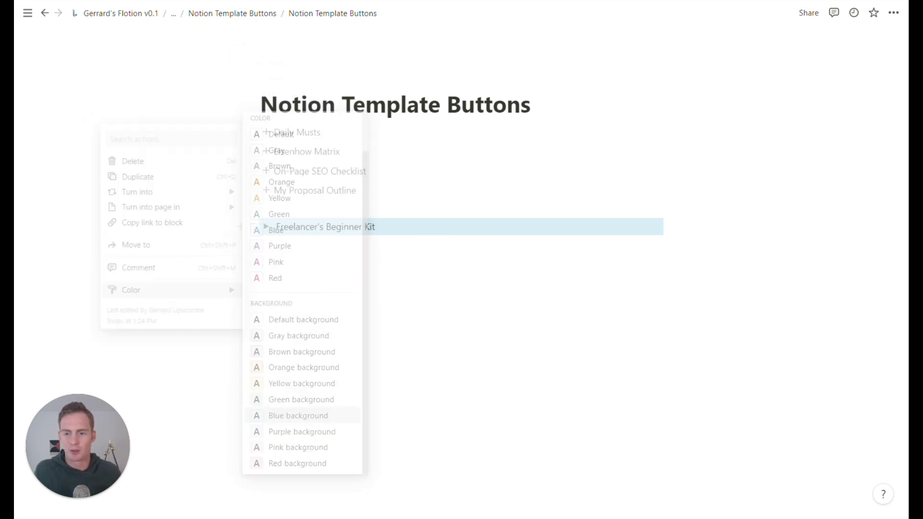
drag(276, 226, 379, 226)
key(ctrl+b)
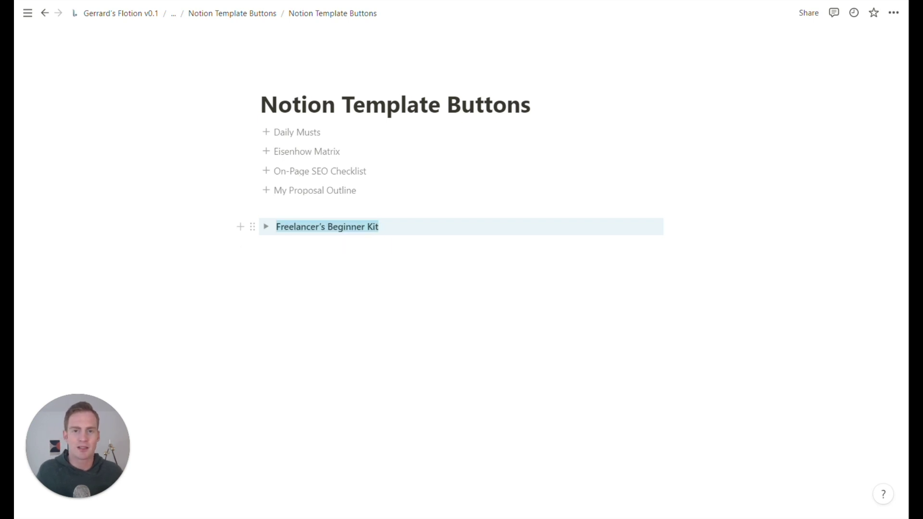
Drag the Daily Musts, Eisenhow Matrix, SEO and Proposal buttons into the expanded Beginner Kit toggle, then collapse it
click(279, 245)
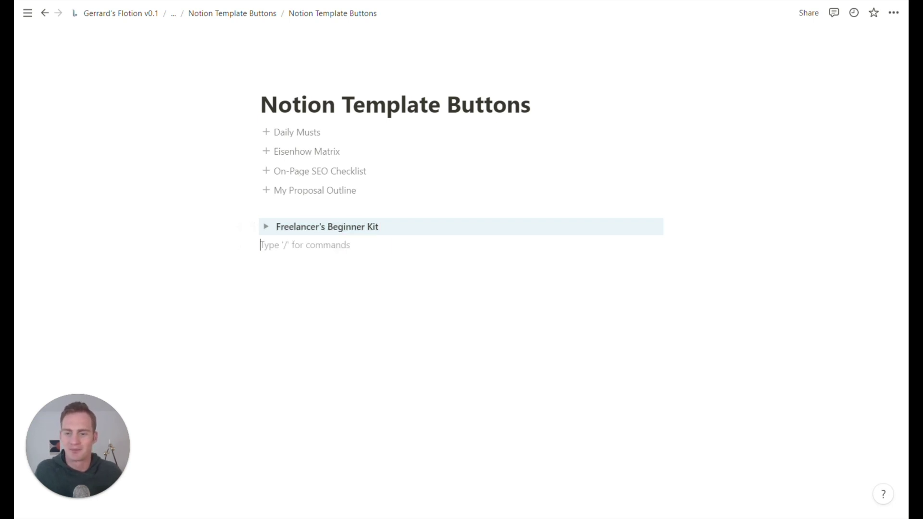
click(266, 227)
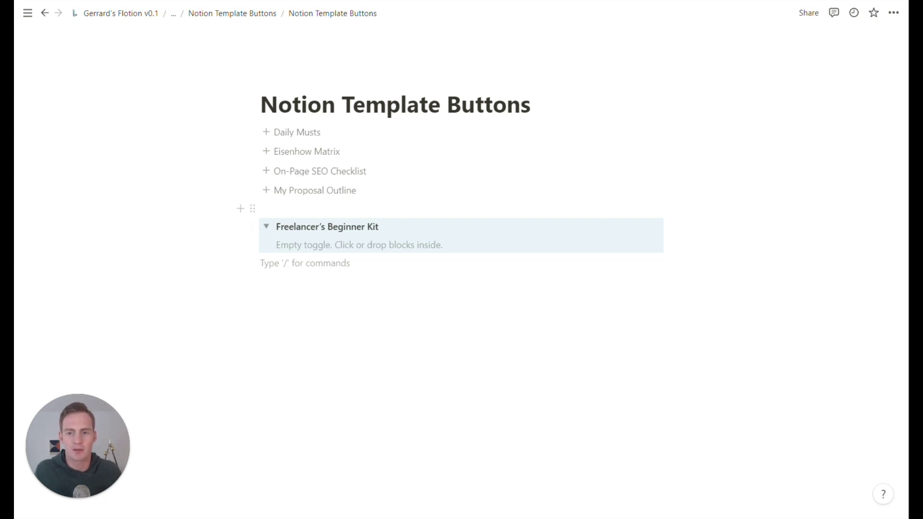
drag(207, 130, 345, 199)
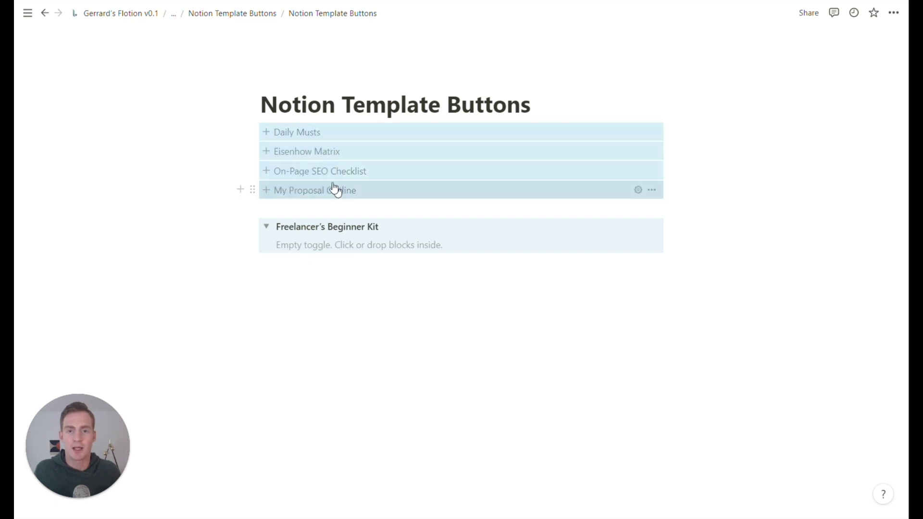
drag(251, 131, 301, 241)
click(301, 243)
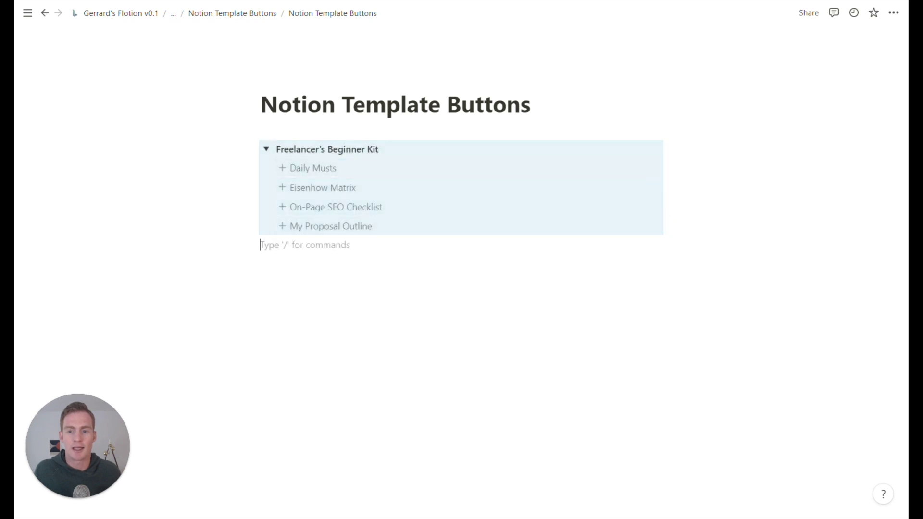
click(266, 149)
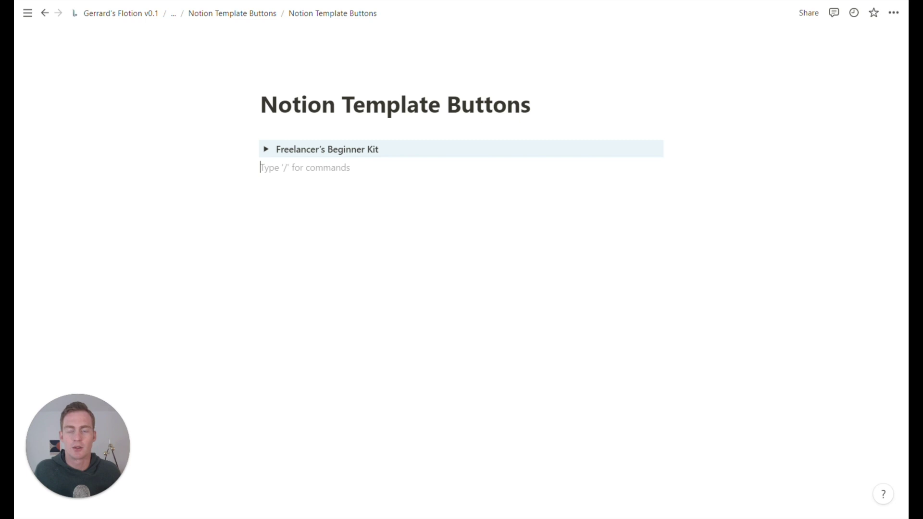
Run the Eisenhow Matrix button and drag its new board out below the Beginner Kit toggle, then re-collapse it
click(266, 150)
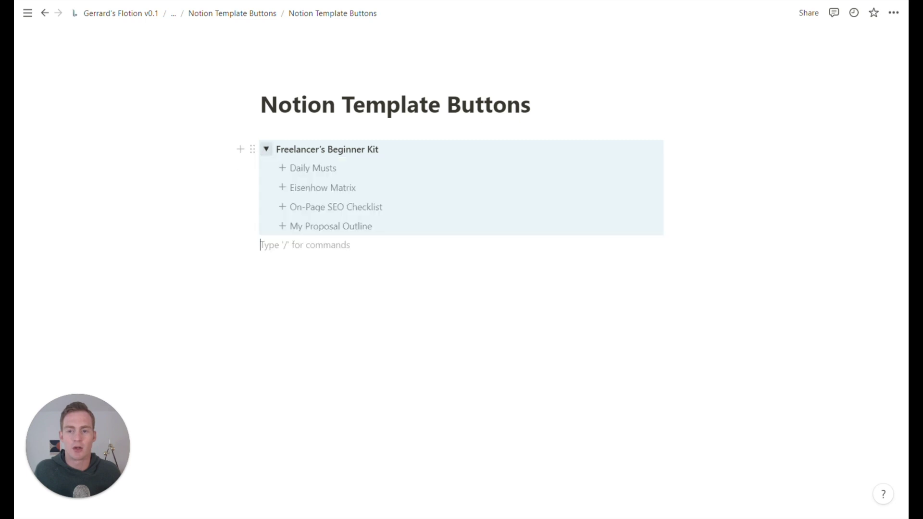
click(306, 187)
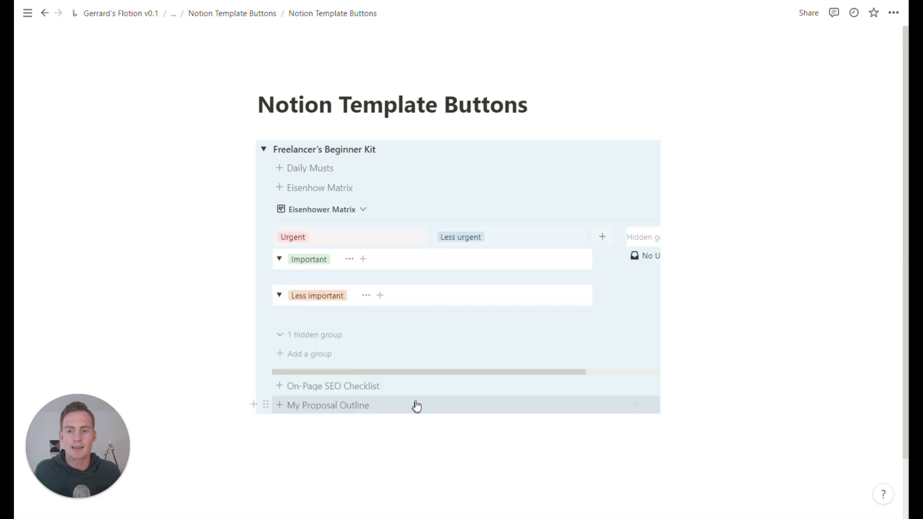
scroll(414, 401, down, 2)
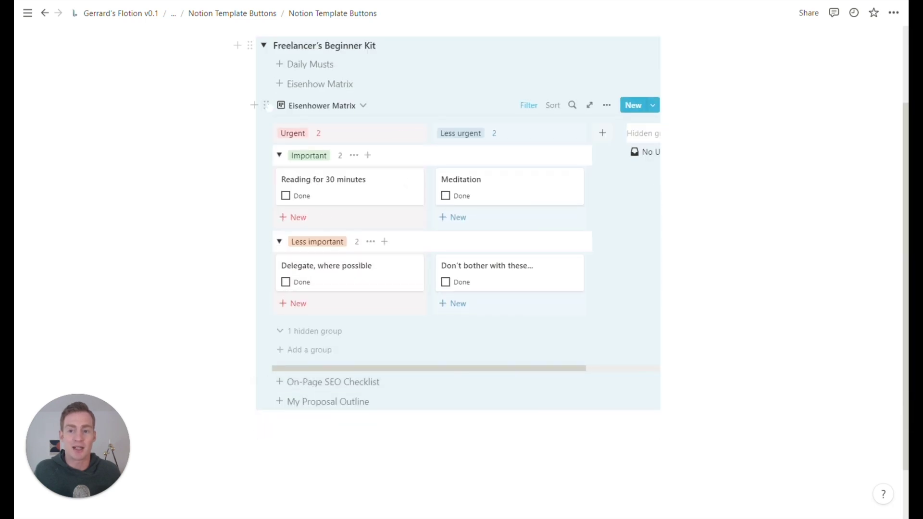
drag(264, 106, 328, 412)
scroll(328, 411, up, 2)
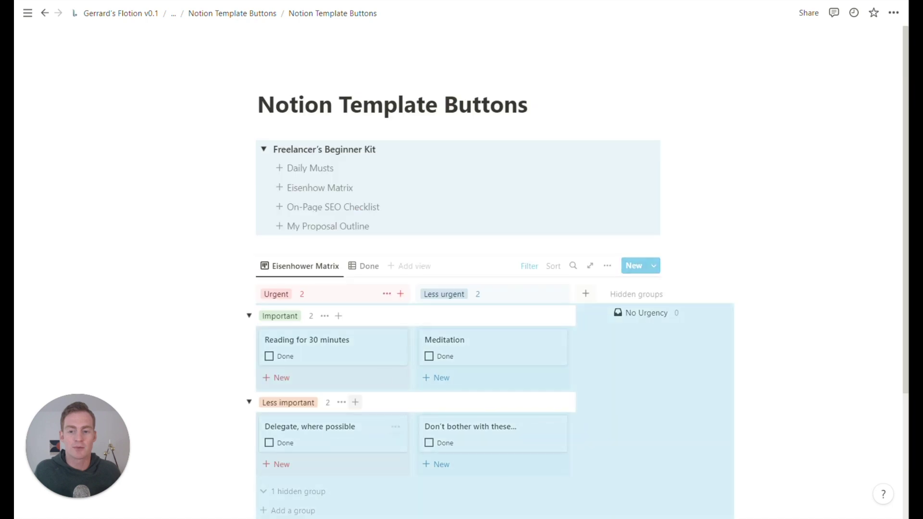
click(264, 149)
key(Escape)
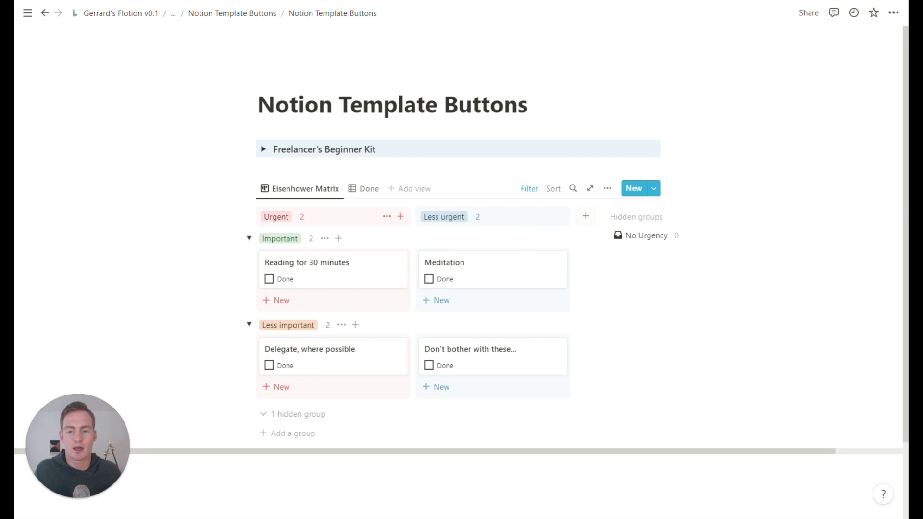
Reopen the Freelancer's Beginner Kit toggle to reveal its four template buttons
click(279, 167)
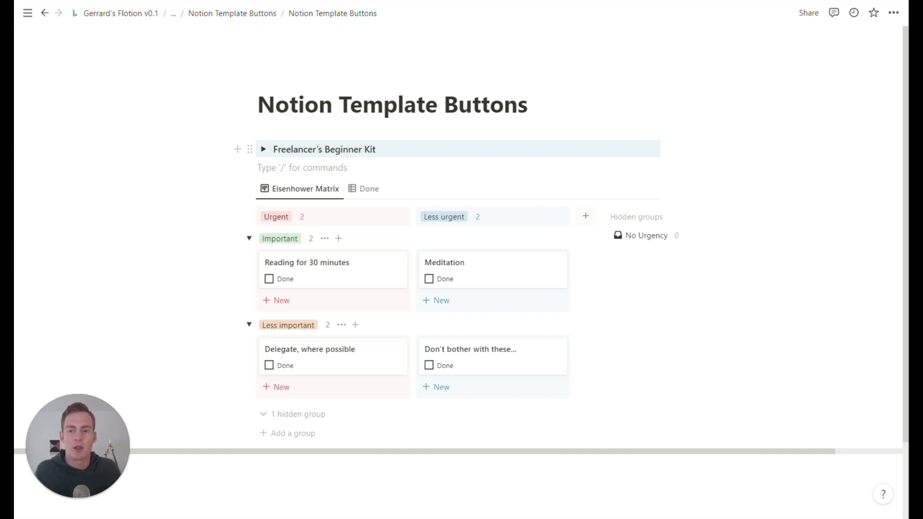
click(264, 149)
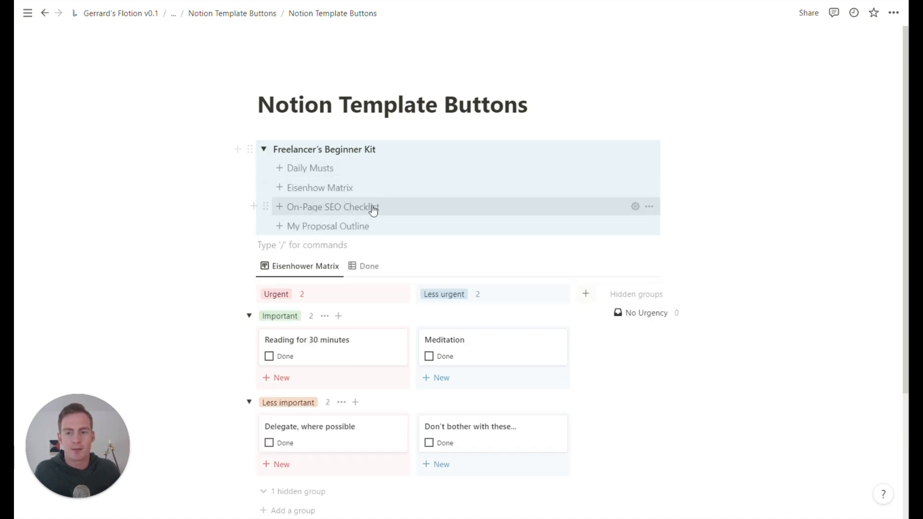
Convert the Freelancer's Beginner Kit toggle into a synced block via Turn into, and verify its buttons
click(263, 149)
click(250, 150)
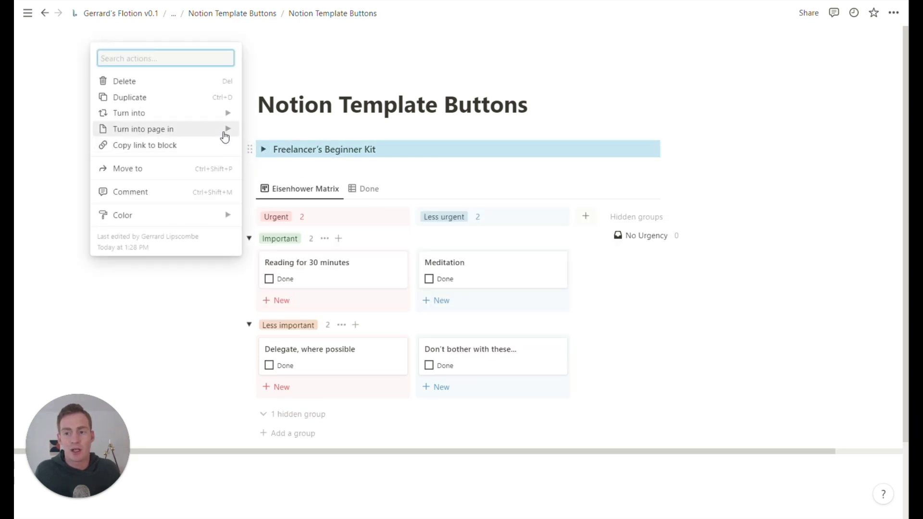
mouse_move(222, 114)
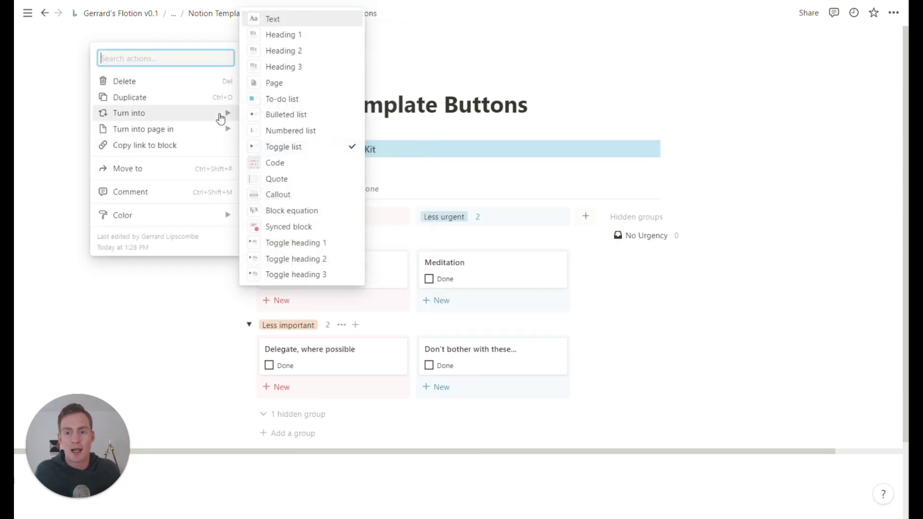
click(293, 226)
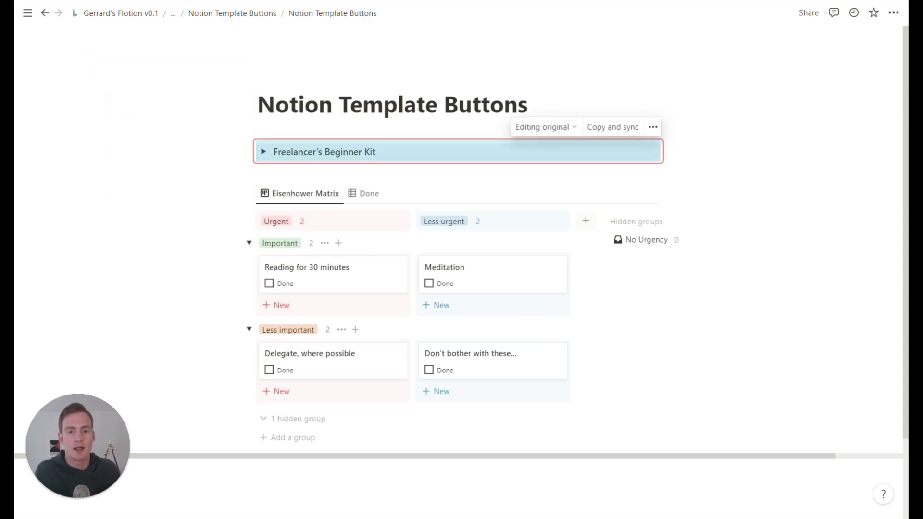
click(263, 151)
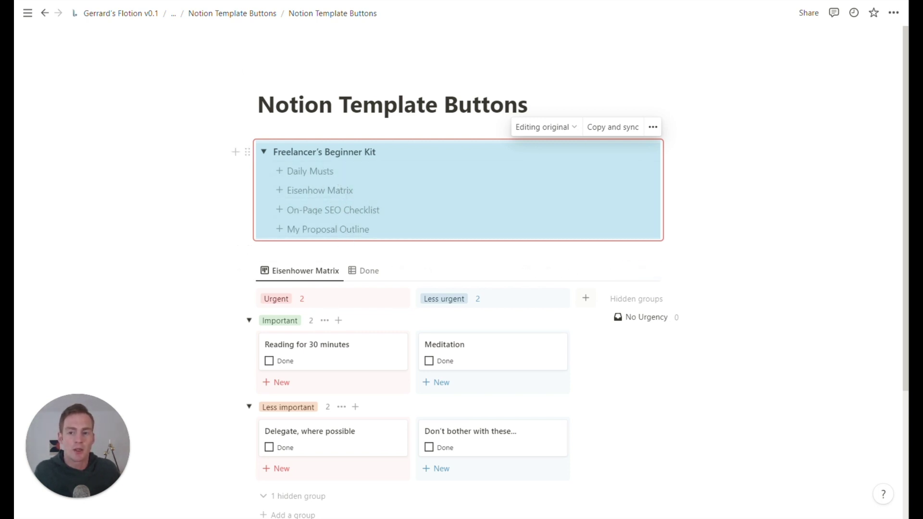
click(263, 153)
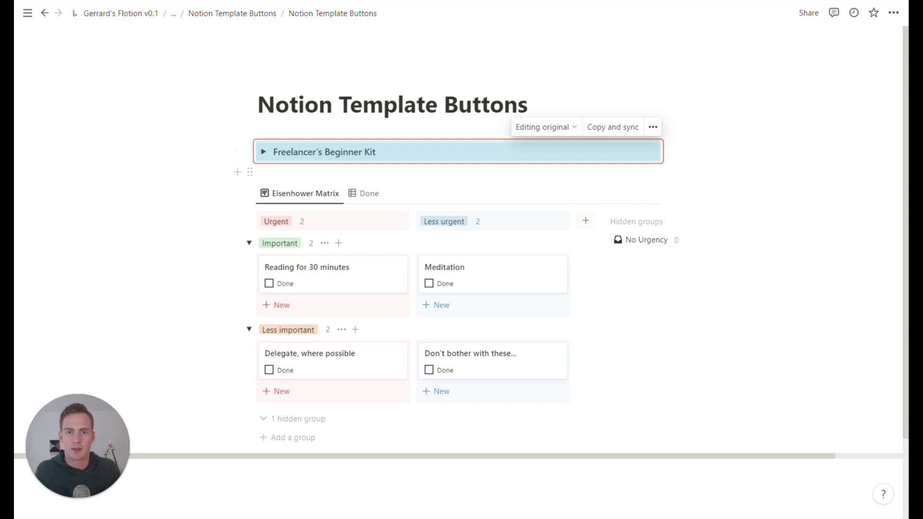
click(288, 172)
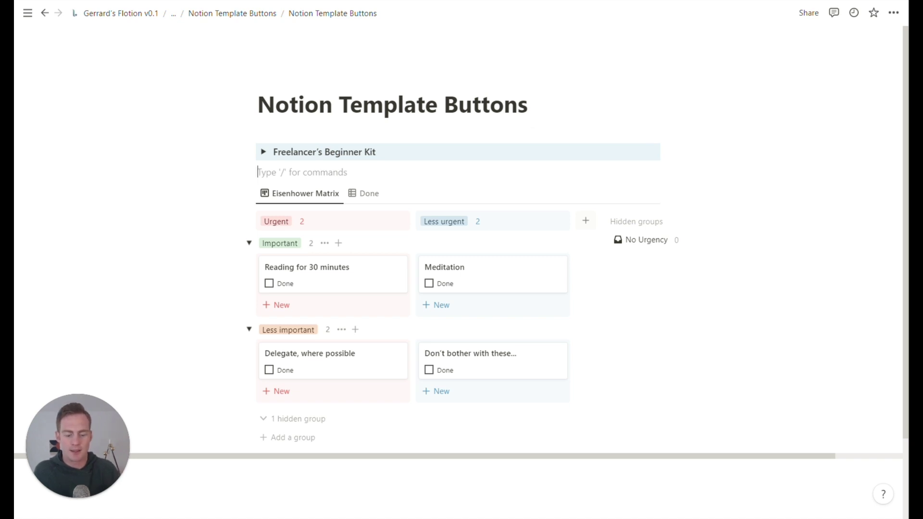
Insert a new subpage with /page below the synced toggle, titled 'Freelancer Homepage'
key(Return)
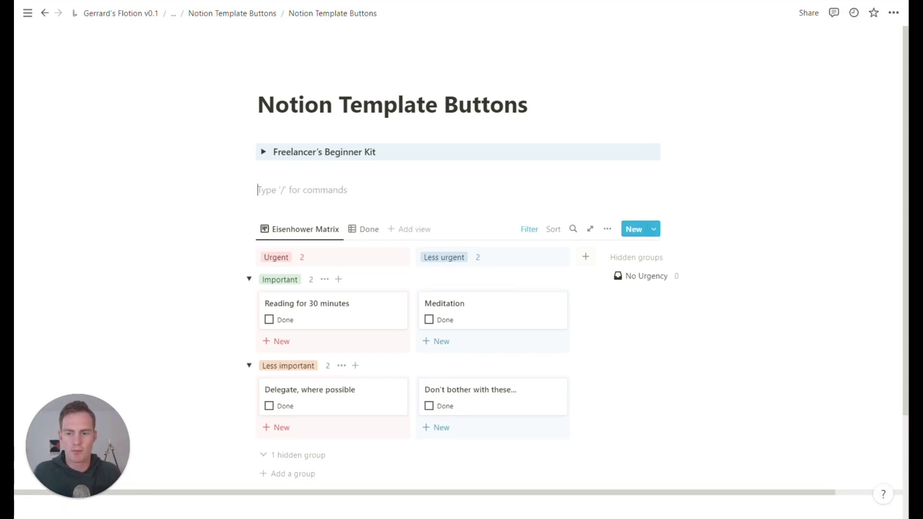
text(/)
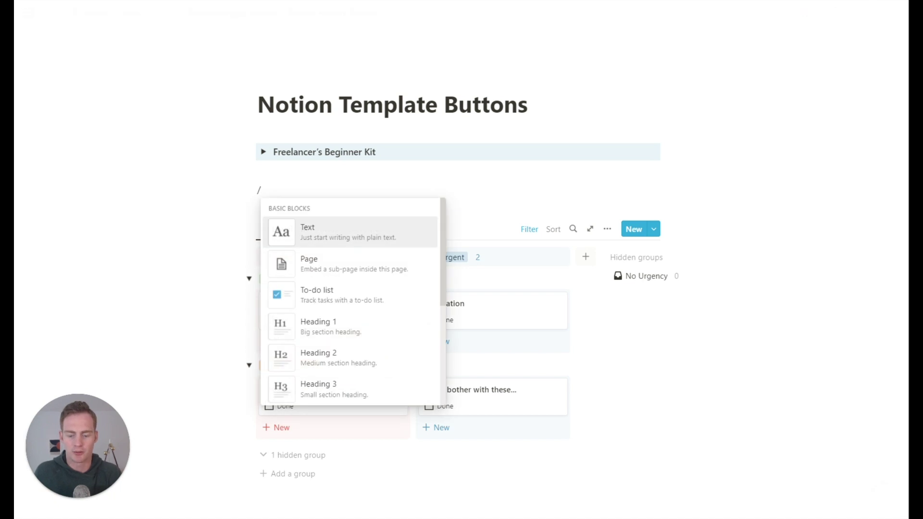
text(page)
key(Return)
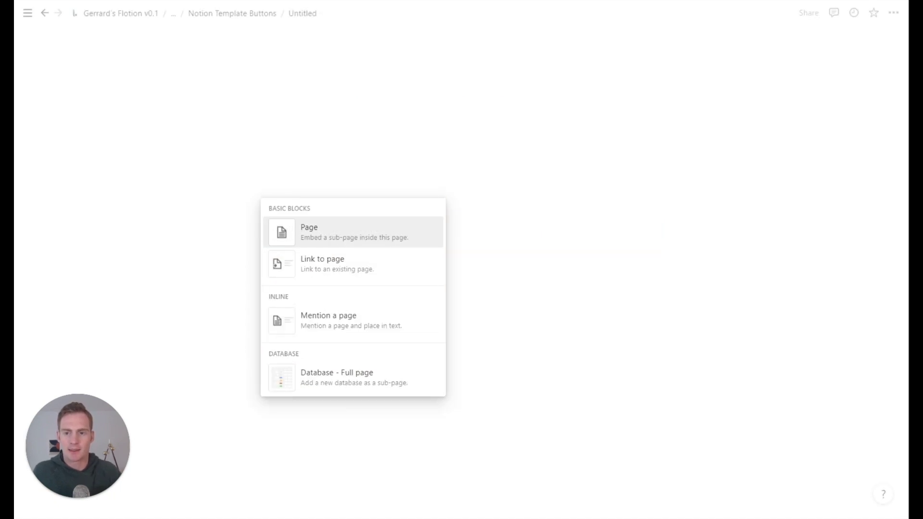
text(Freelance)
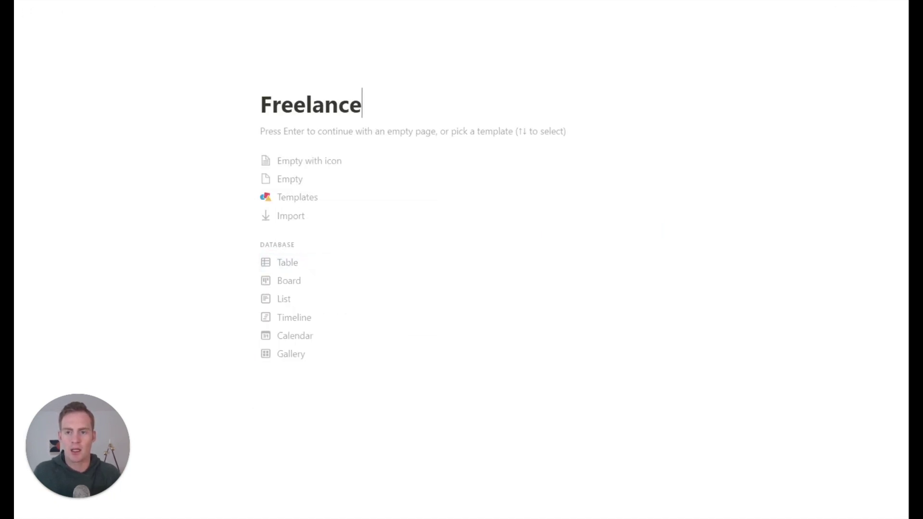
text(r Homepage)
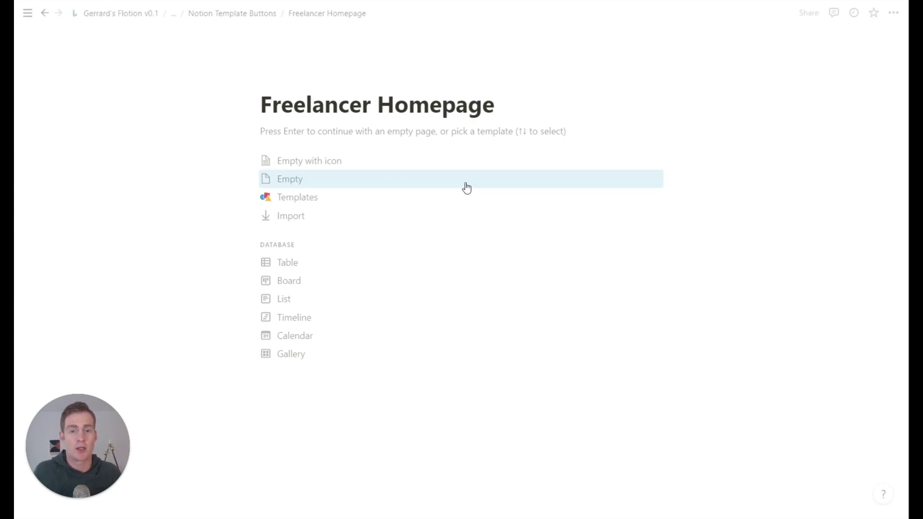
key(Up)
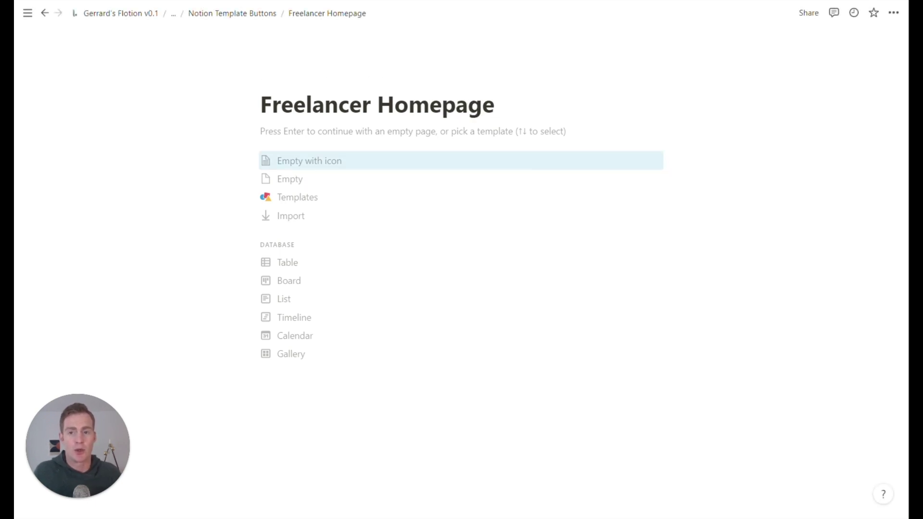
Copy the synced Beginner Kit block on Notion Template Buttons and open the Freelancer Homepage subpage
click(260, 19)
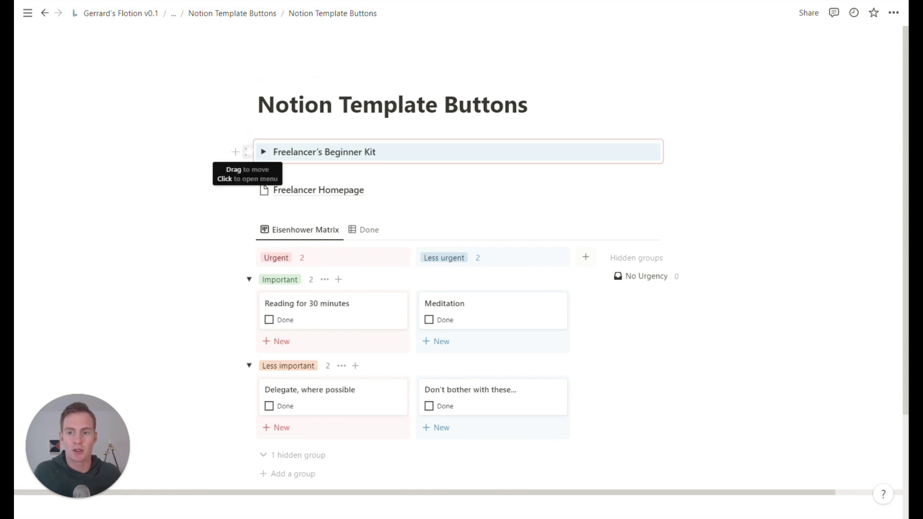
click(247, 152)
key(Escape)
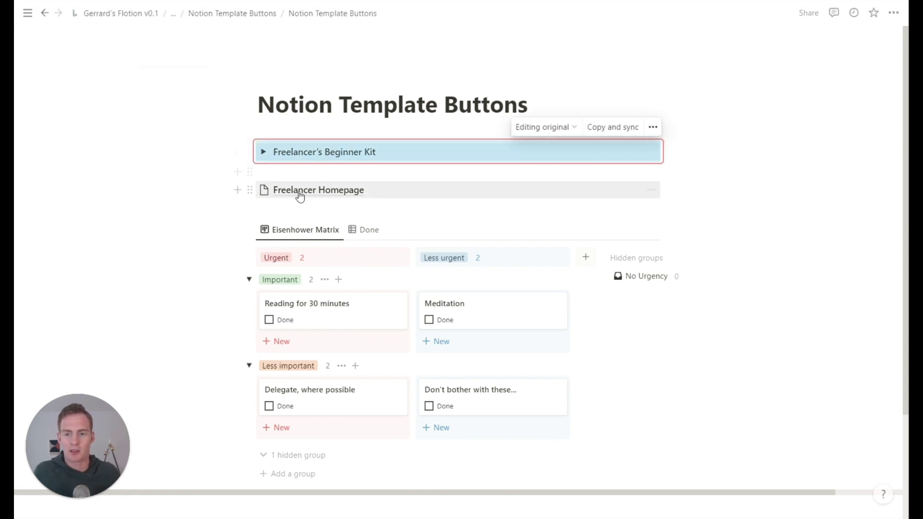
click(298, 192)
Paste the synced Freelancer's Beginner Kit block into the empty Freelancer Homepage
key(Return)
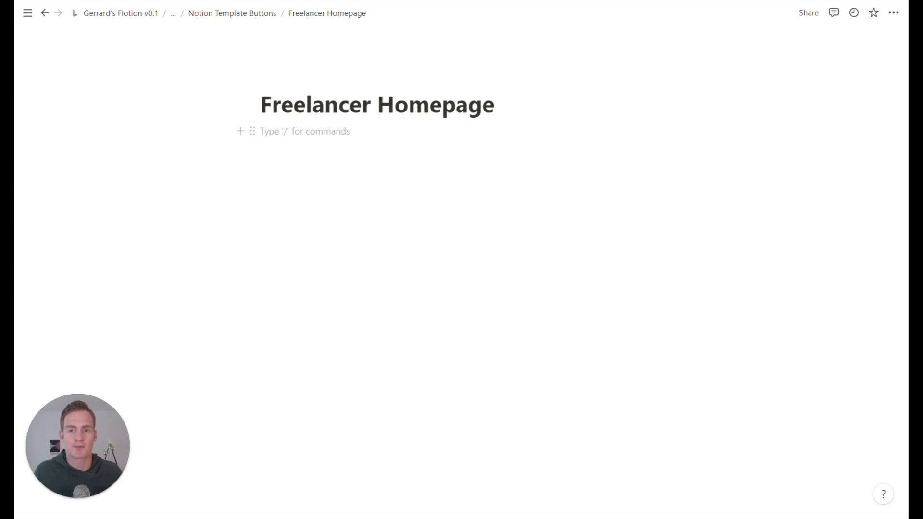
key(ctrl+v)
click(288, 153)
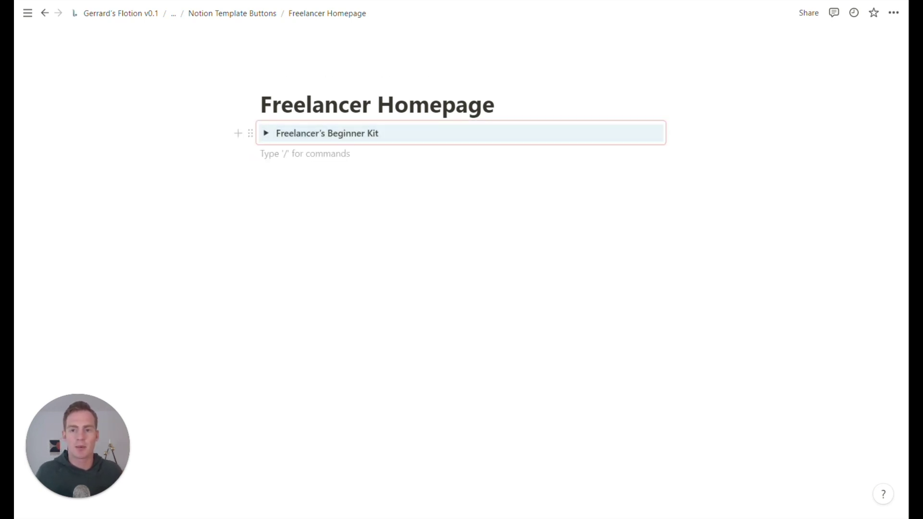
Expand and collapse the pasted Beginner Kit to check its buttons, adding an empty line below it
click(266, 133)
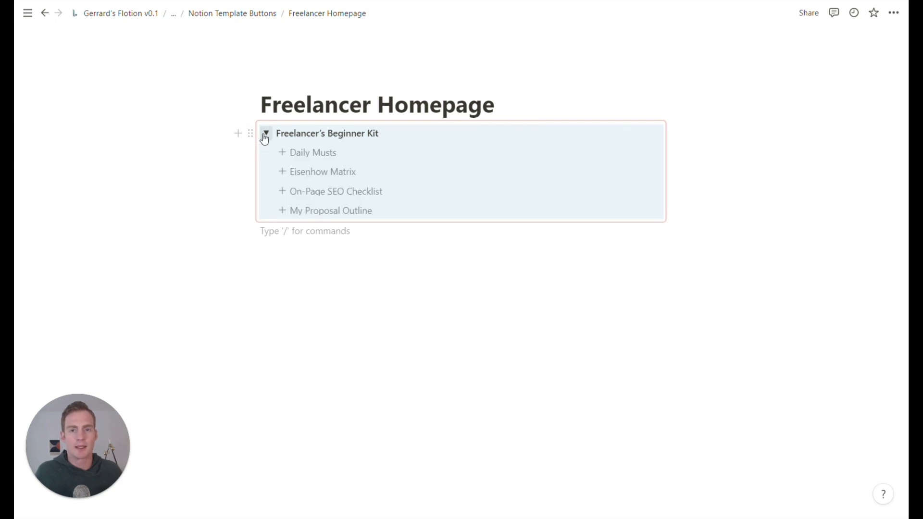
click(266, 134)
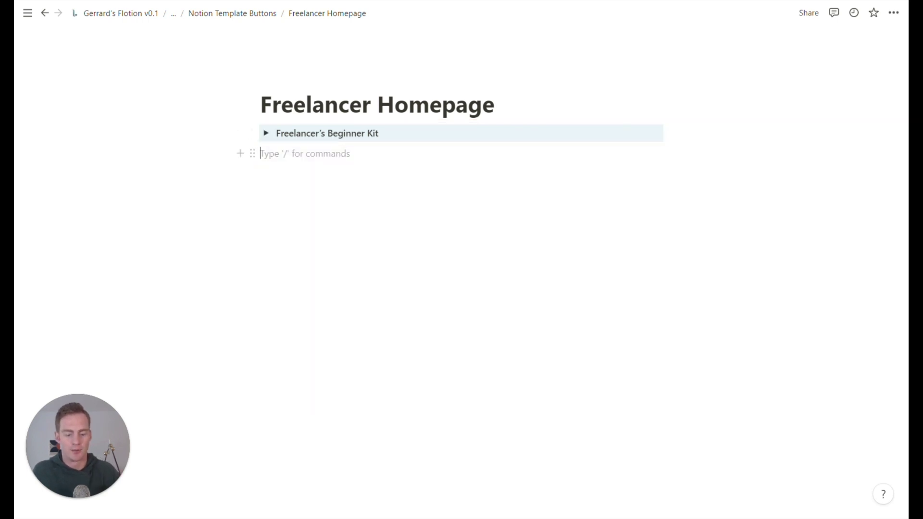
key(Return)
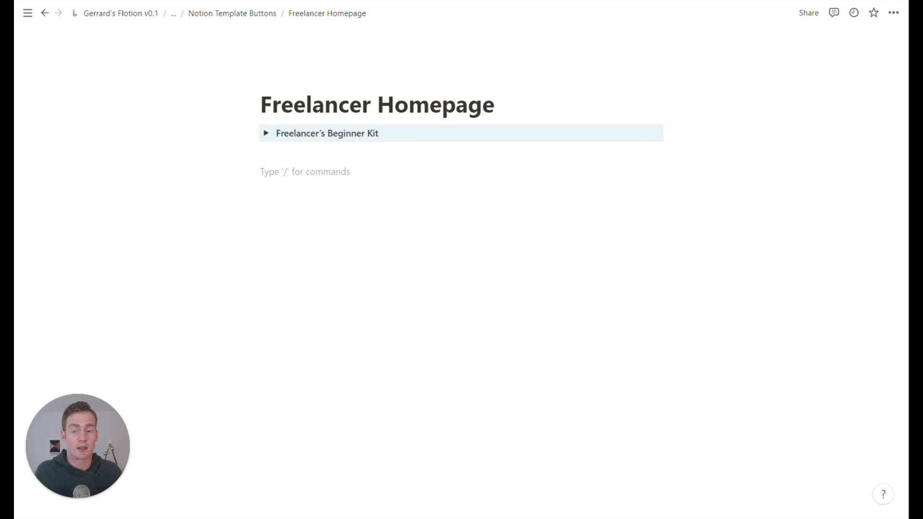
click(265, 134)
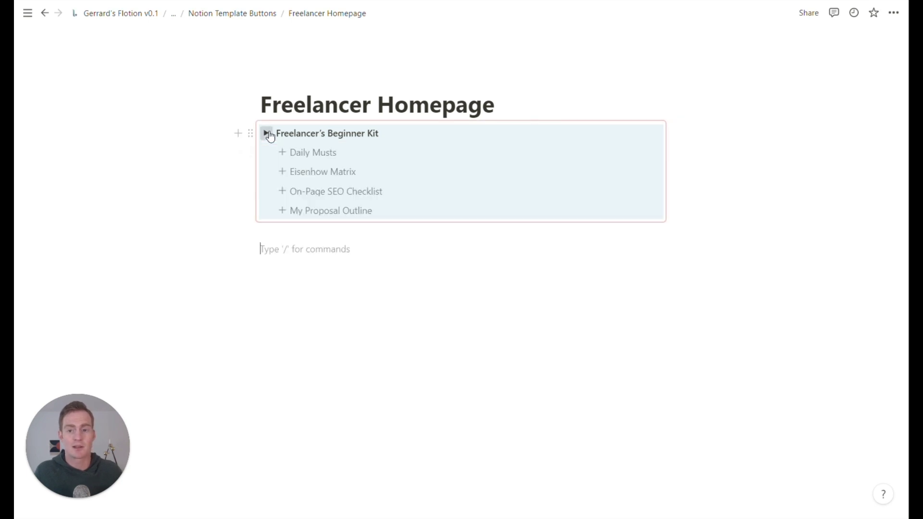
click(267, 134)
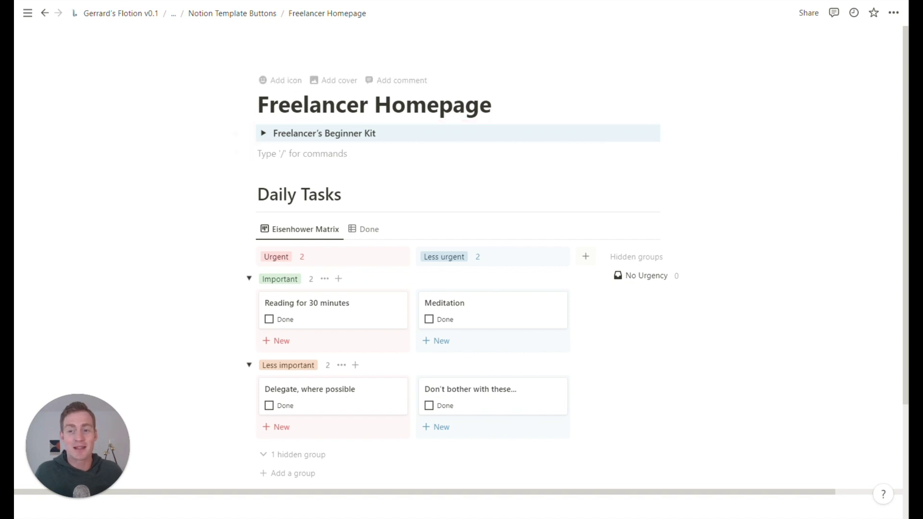
Back on Notion Template Buttons, check the Beginner Kit block's sync status and expand the toggle
click(263, 15)
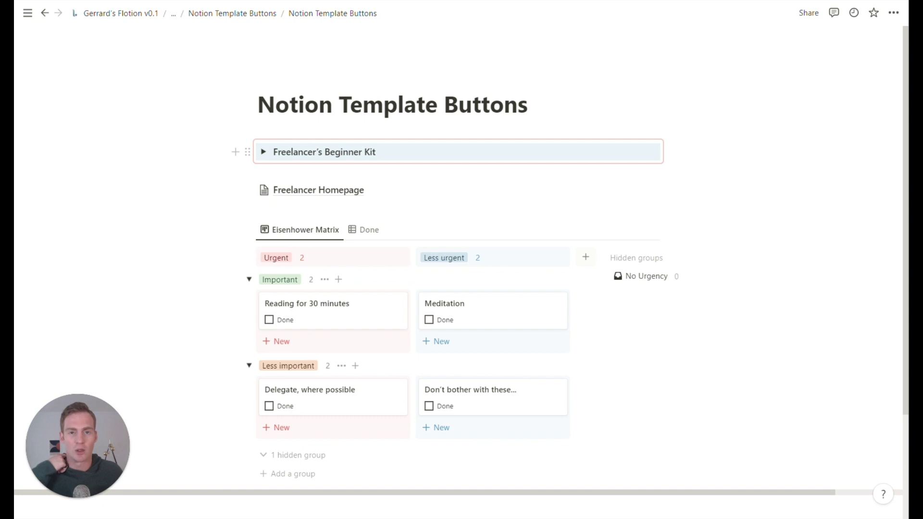
click(264, 152)
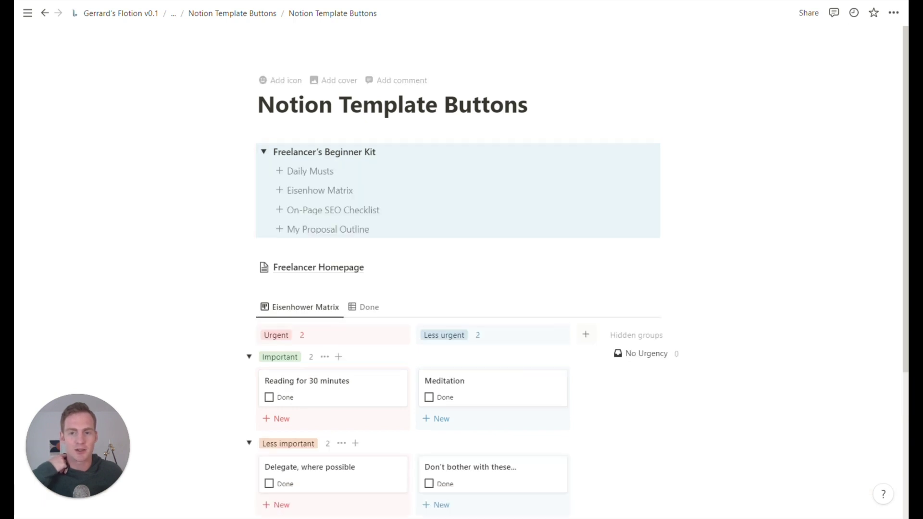
click(263, 152)
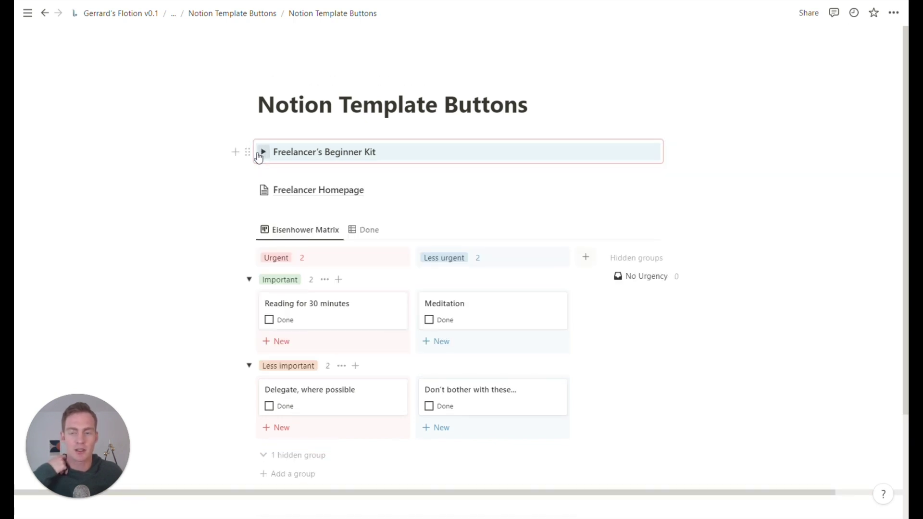
click(247, 152)
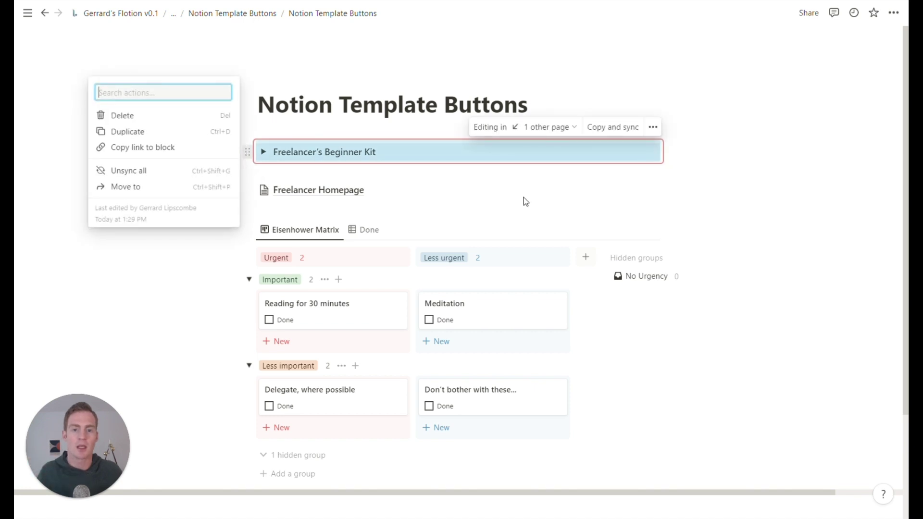
key(Escape)
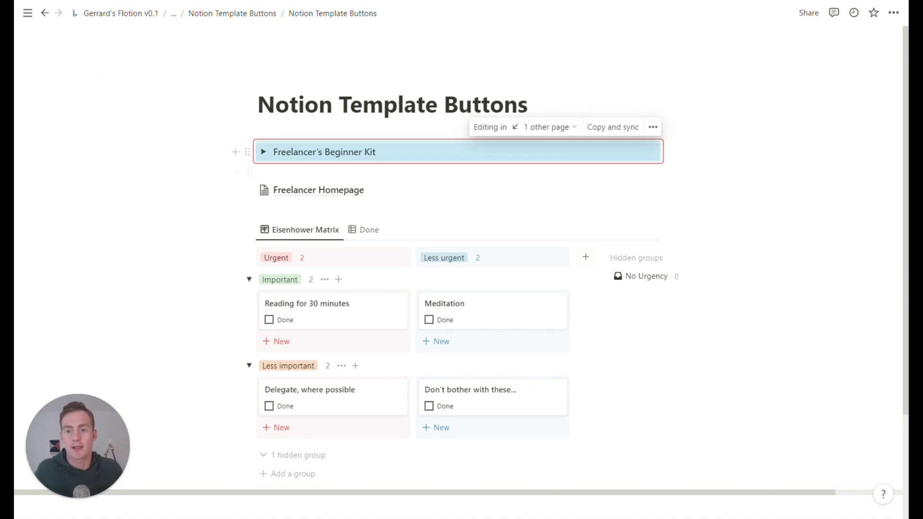
click(263, 152)
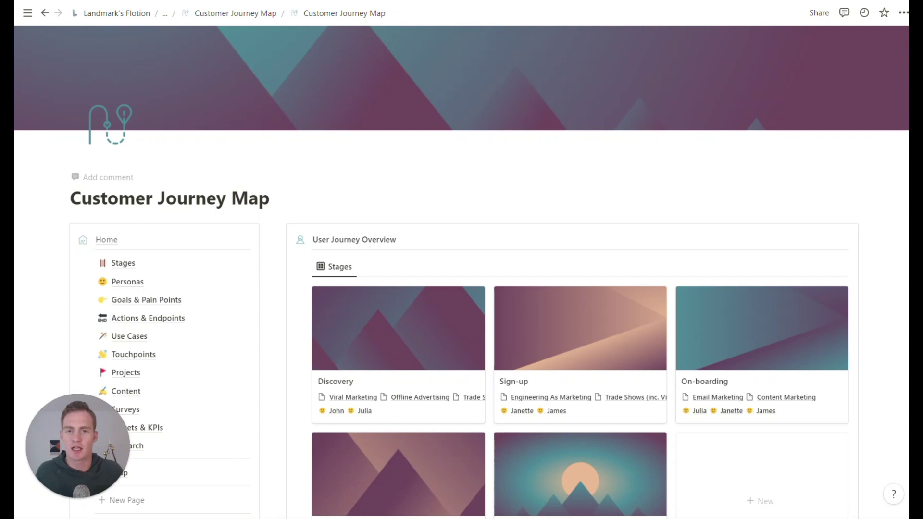
scroll(461, 272, down, 2)
scroll(100, 217, down, 4)
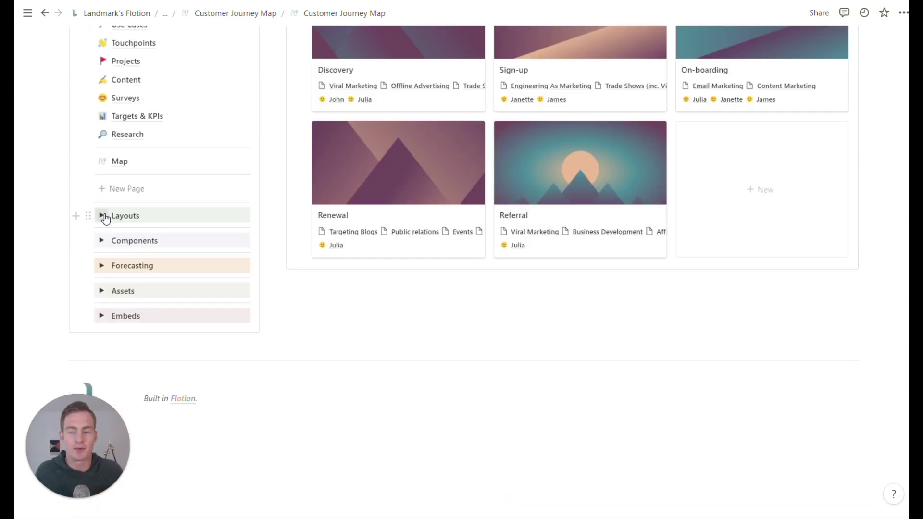
click(104, 217)
click(104, 217)
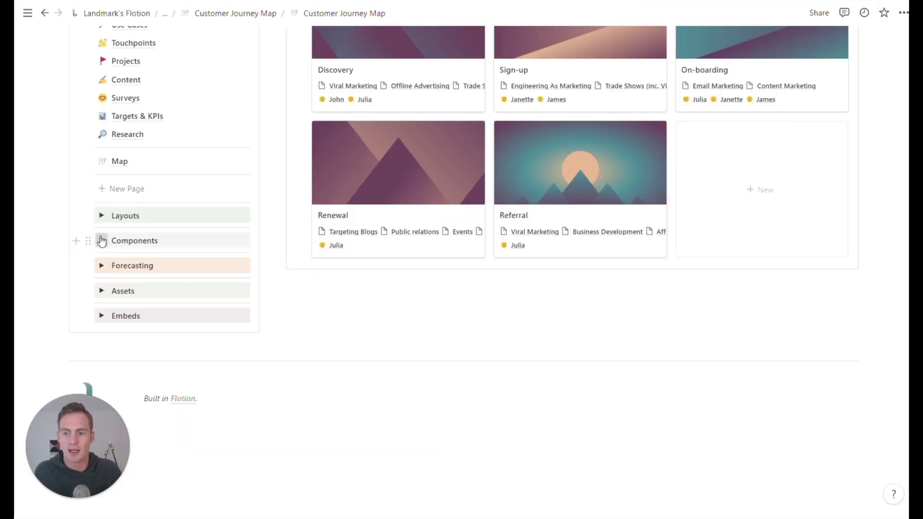
click(101, 240)
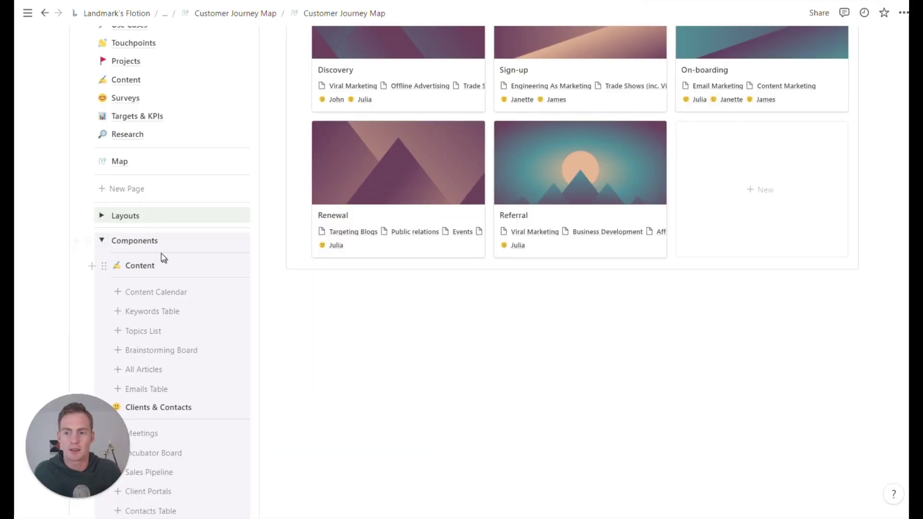
scroll(145, 288, down, 3)
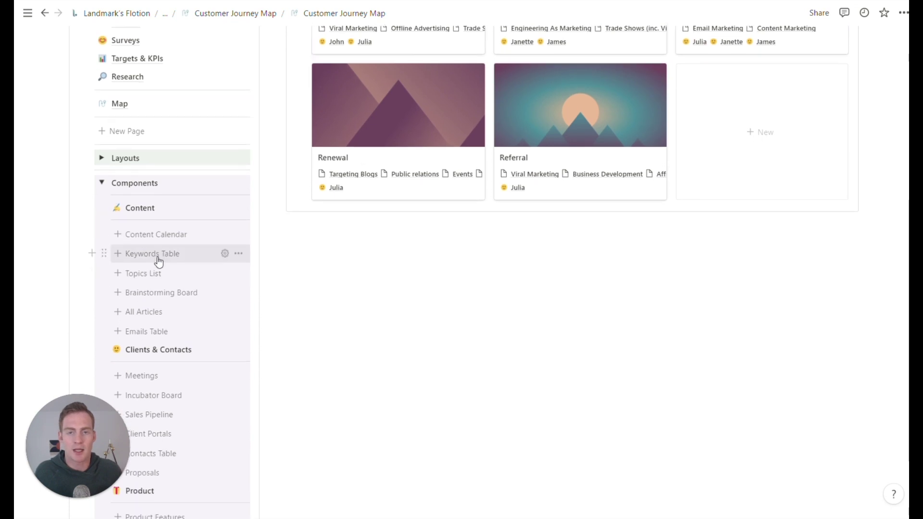
scroll(162, 250, down, 1)
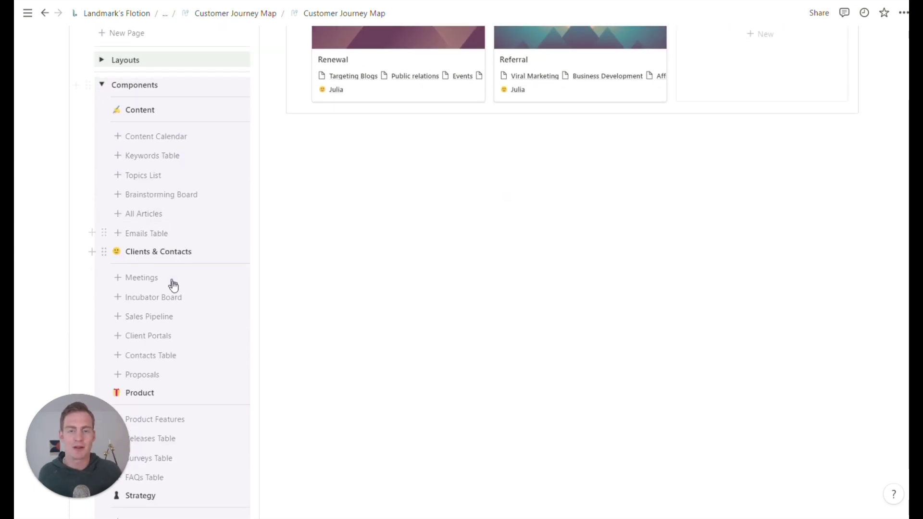
scroll(191, 247, down, 2)
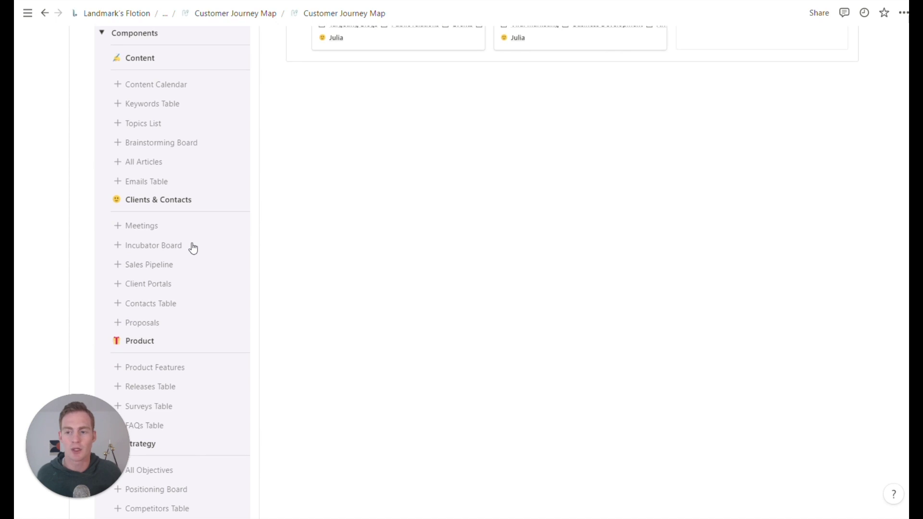
scroll(179, 272, up, 2)
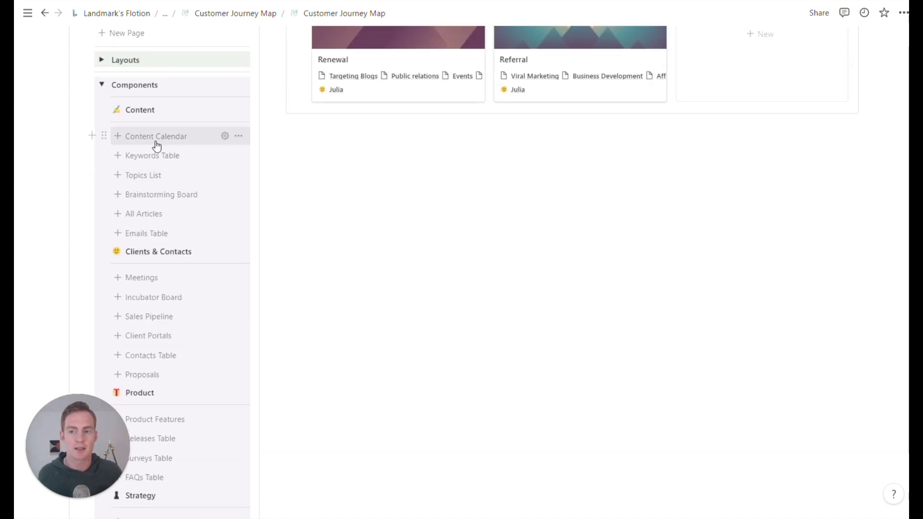
scroll(157, 145, up, 1)
click(101, 140)
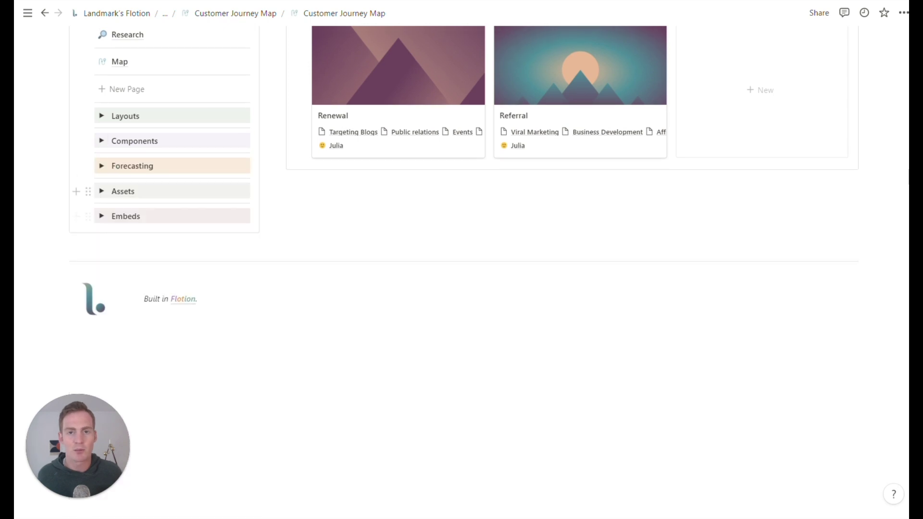
scroll(173, 200, up, 3)
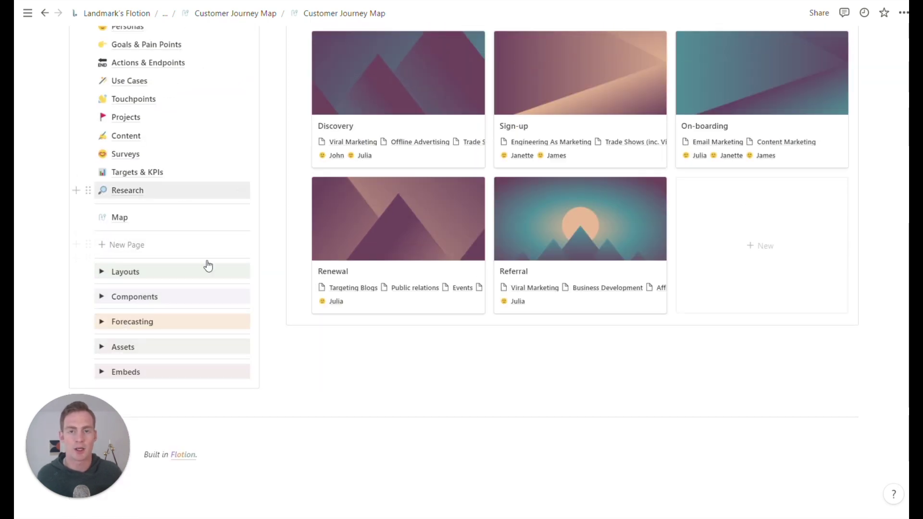
scroll(200, 242, down, 1)
click(101, 270)
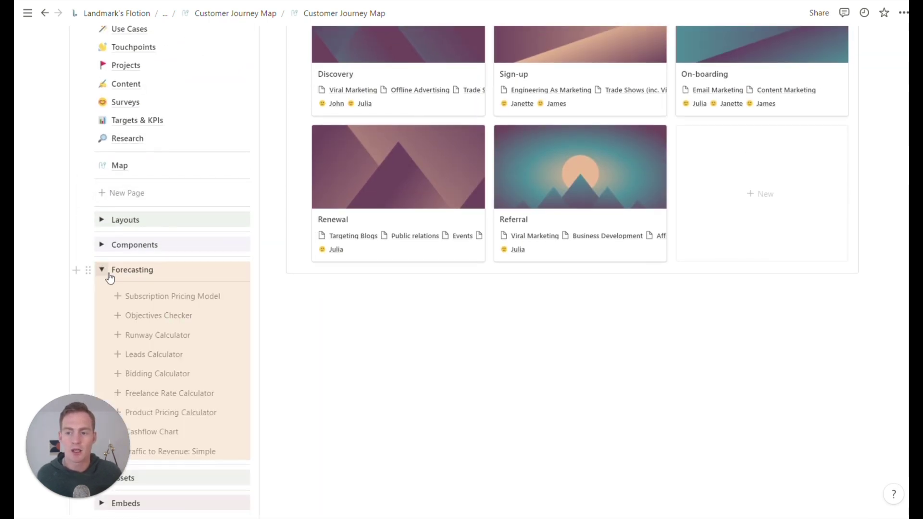
scroll(144, 269, down, 1)
click(101, 218)
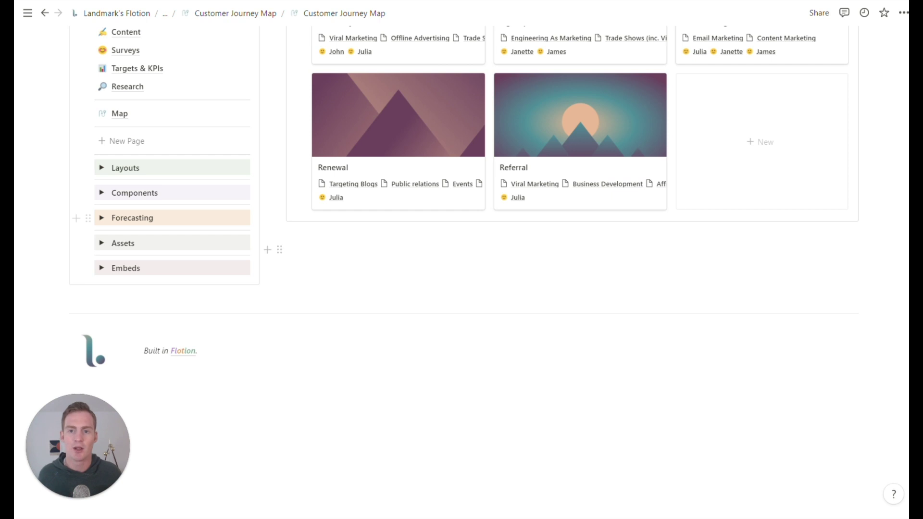
scroll(266, 247, up, 5)
scroll(249, 216, up, 1)
scroll(243, 254, up, 2)
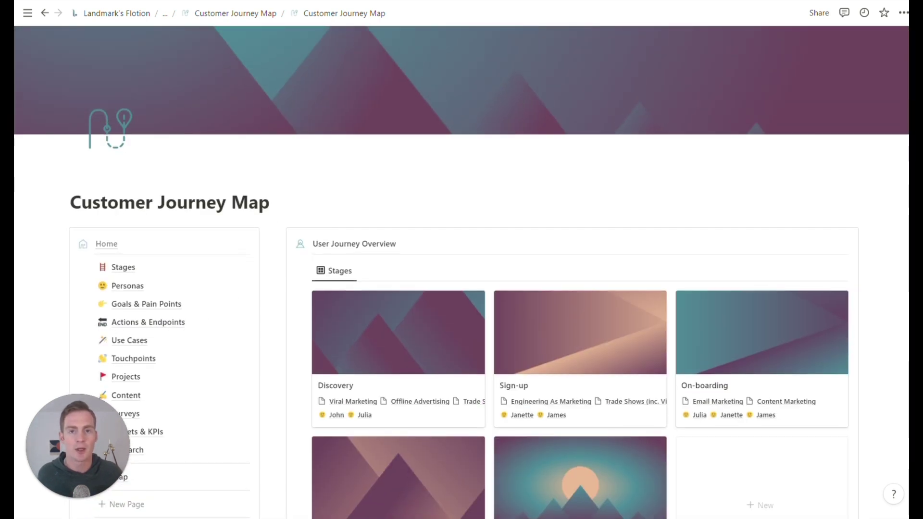
scroll(241, 253, down, 1)
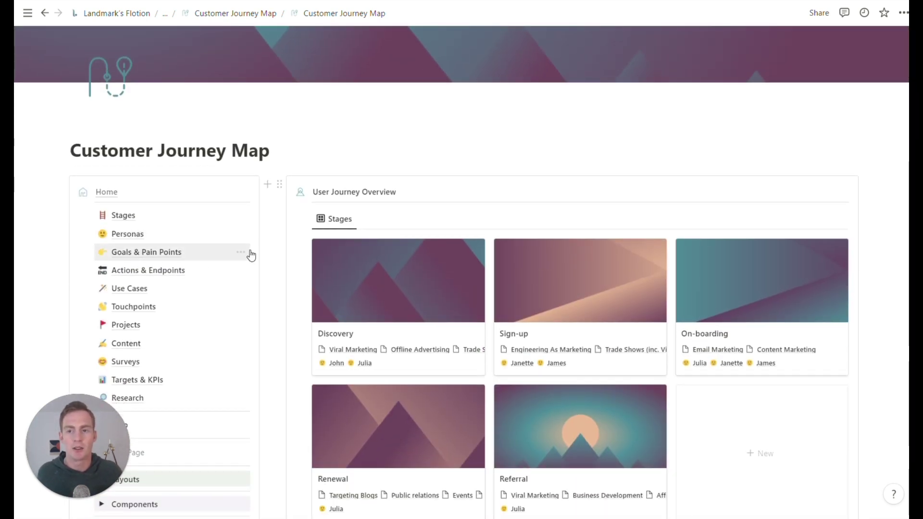
scroll(248, 289, up, 1)
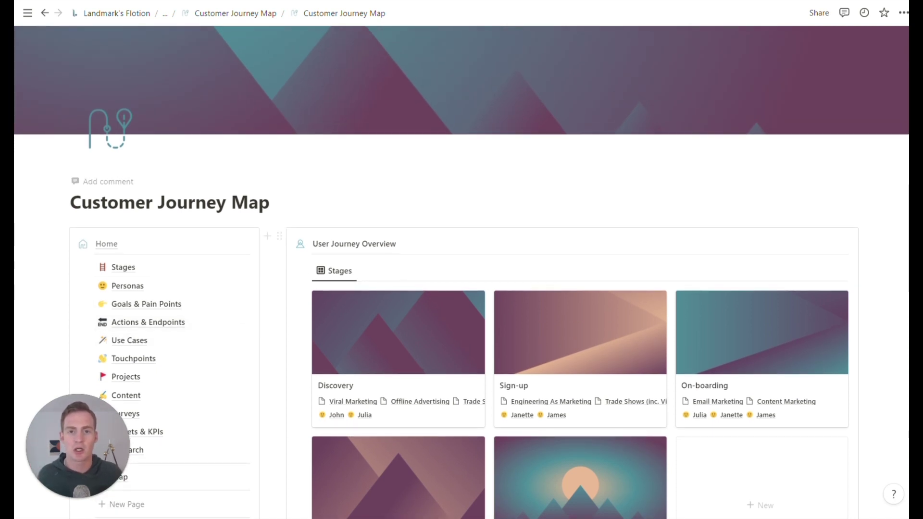
scroll(198, 234, down, 3)
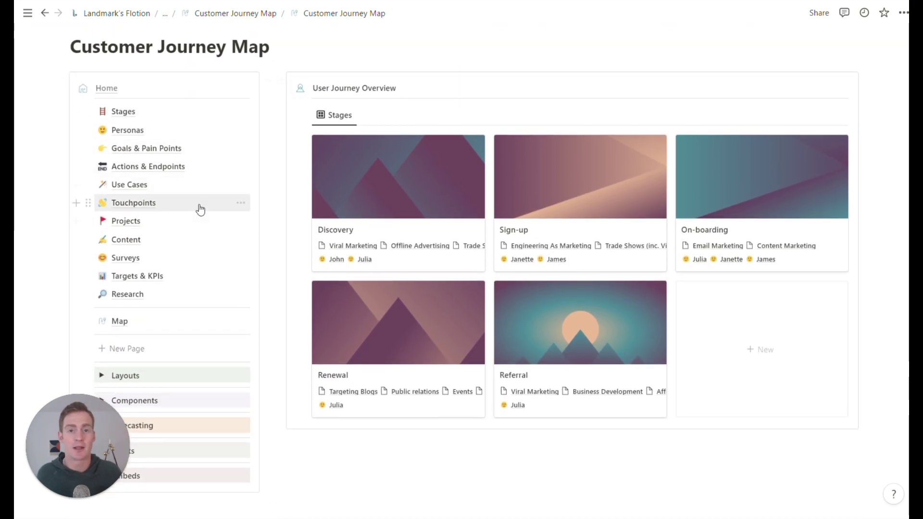
scroll(200, 210, down, 1)
scroll(201, 210, up, 2)
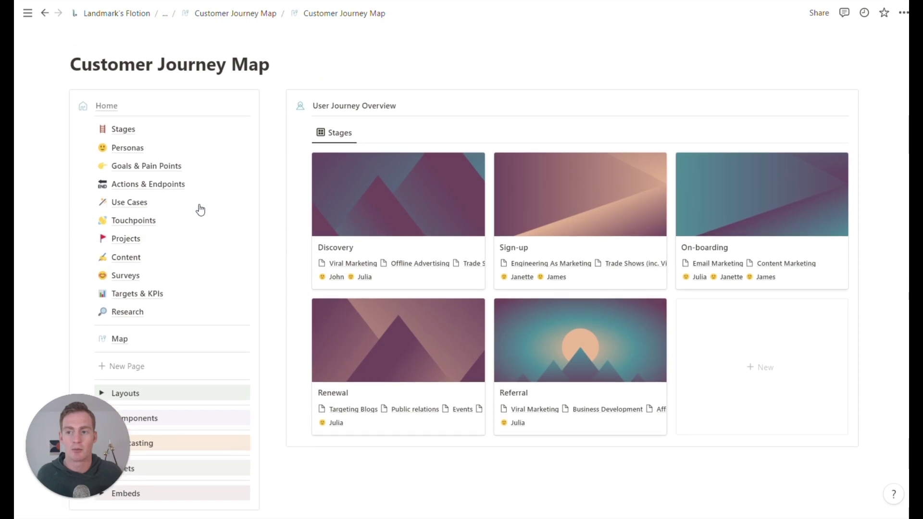